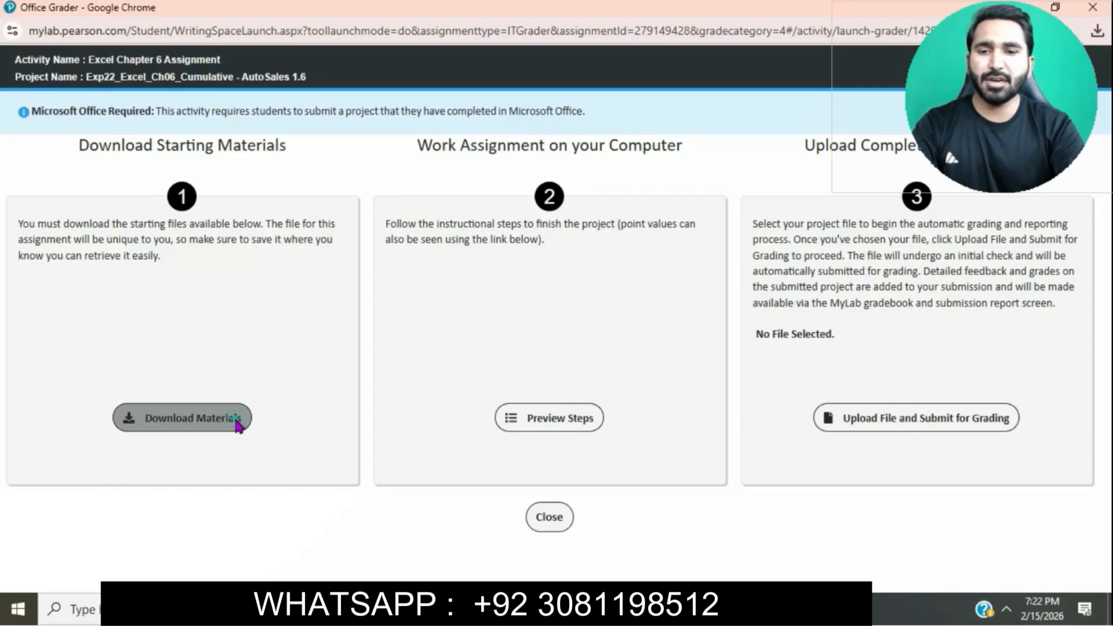
Download all the AutoSales starting materials and open the Instructions document from the Downloads folder in File Explorer.
{"action": "left_click", "coordinate": [237, 425]}
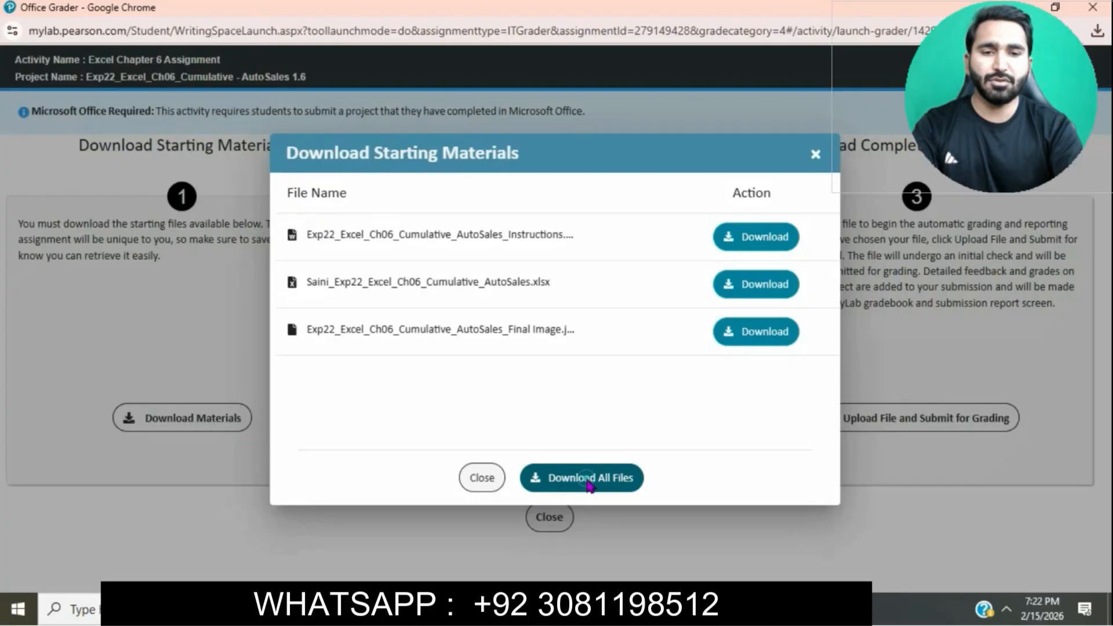
{"action": "left_click", "coordinate": [586, 483]}
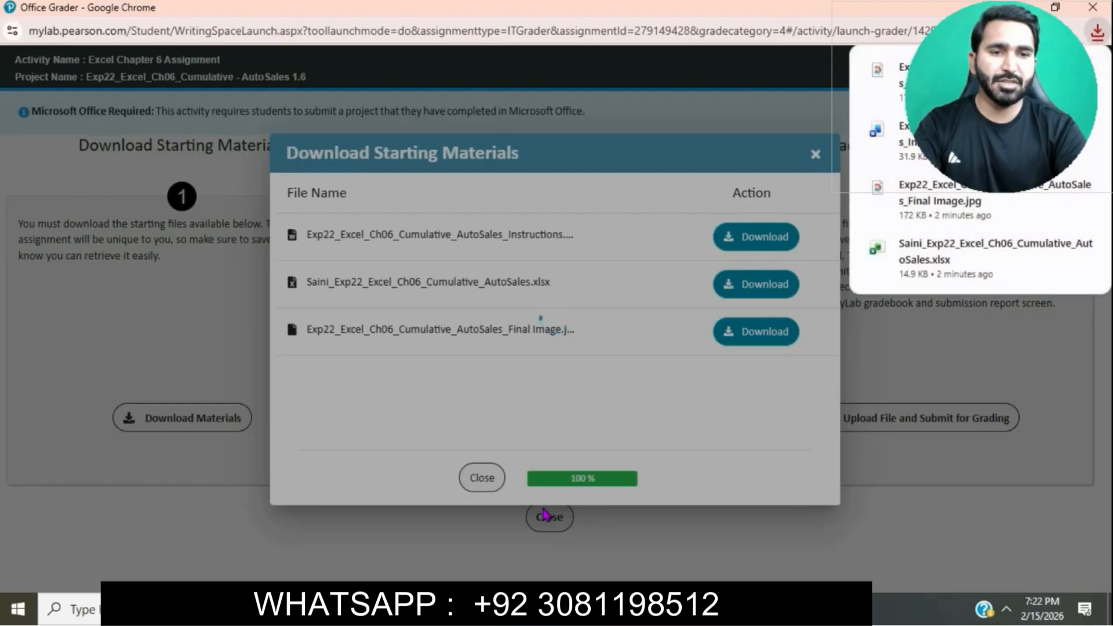
{"action": "key", "text": "super+e"}
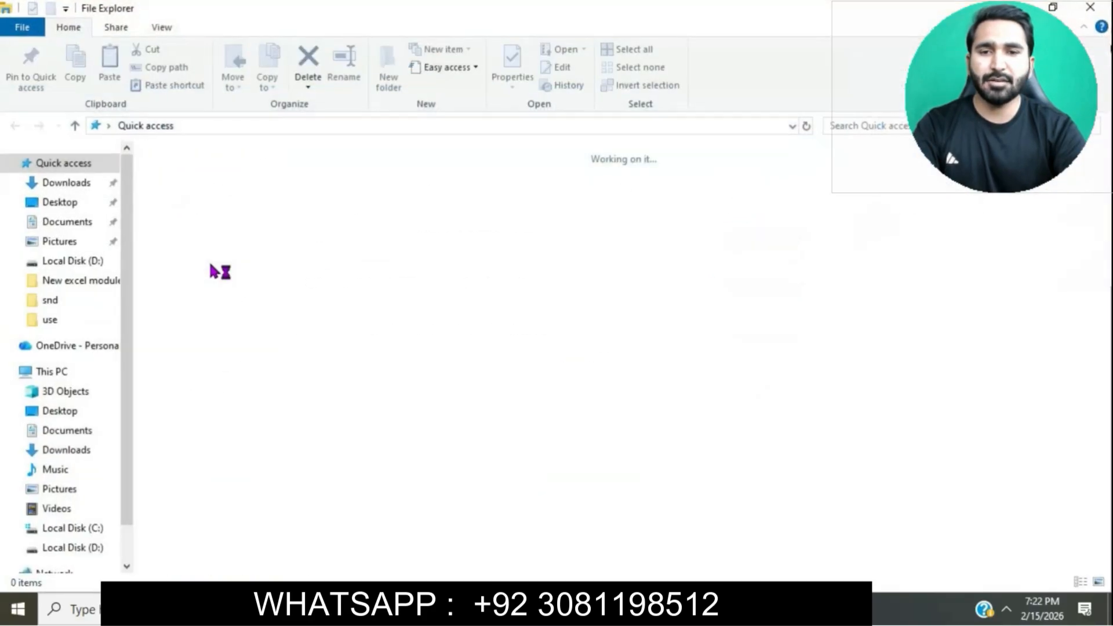
{"action": "left_click", "coordinate": [104, 184]}
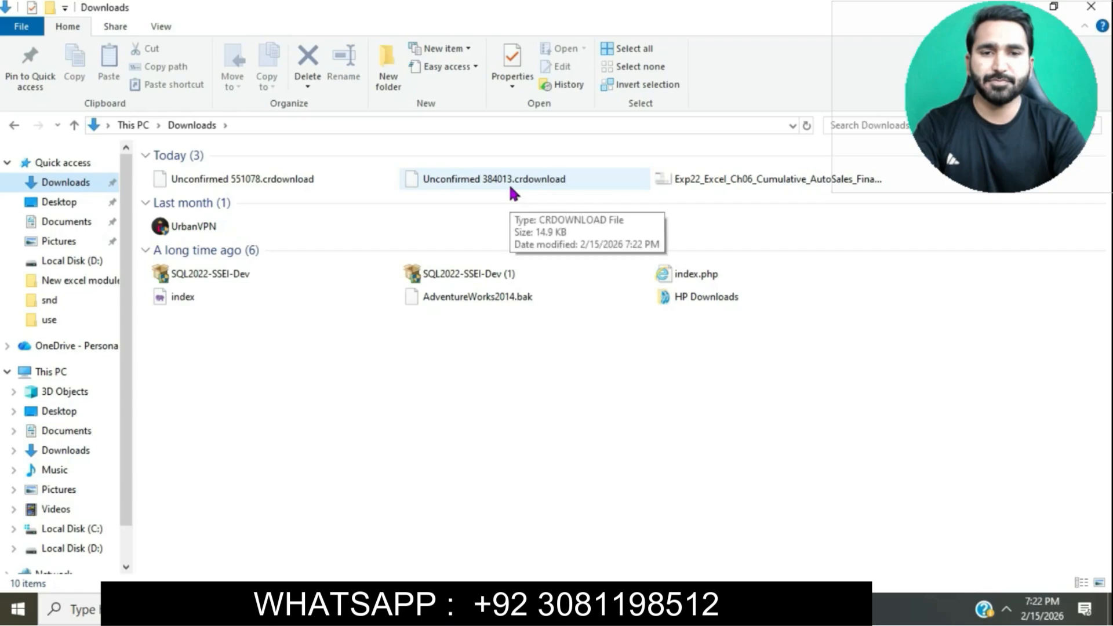
{"action": "double_click", "coordinate": [764, 182]}
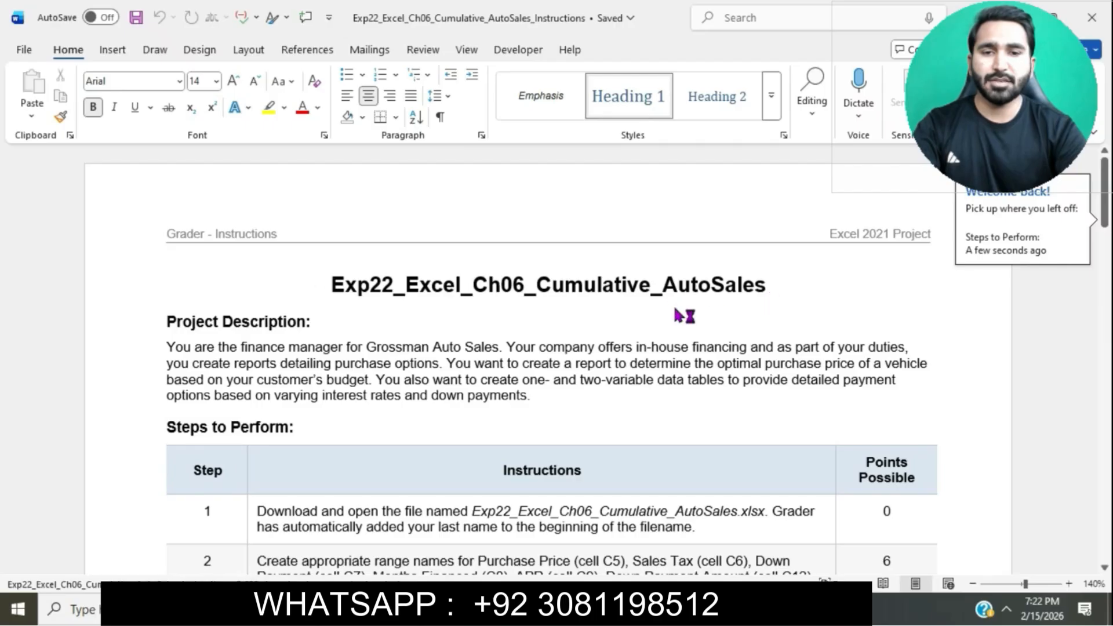
Format the document title Exp22_Excel_Ch06_Cumulative_AutoSales with font size 20 and turquoise highlighting.
{"action": "scroll", "coordinate": [681, 313], "scroll_direction": "down", "scroll_amount": 1}
{"action": "left_click_drag", "start_coordinate": [335, 224], "coordinate": [765, 231]}
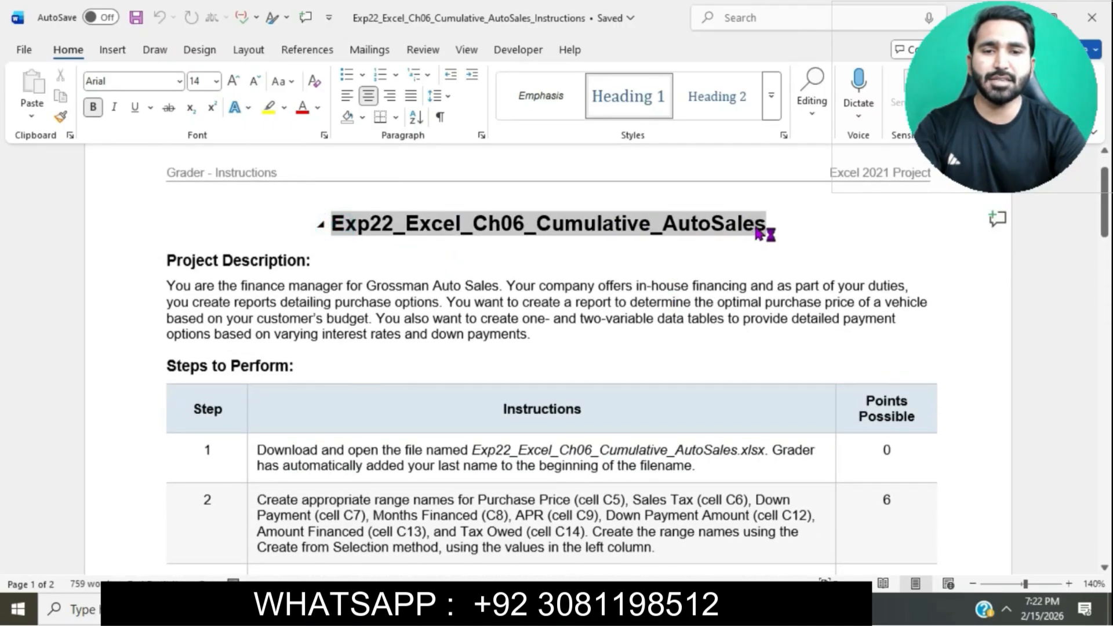
{"action": "left_click", "coordinate": [215, 81]}
{"action": "left_click", "coordinate": [206, 255]}
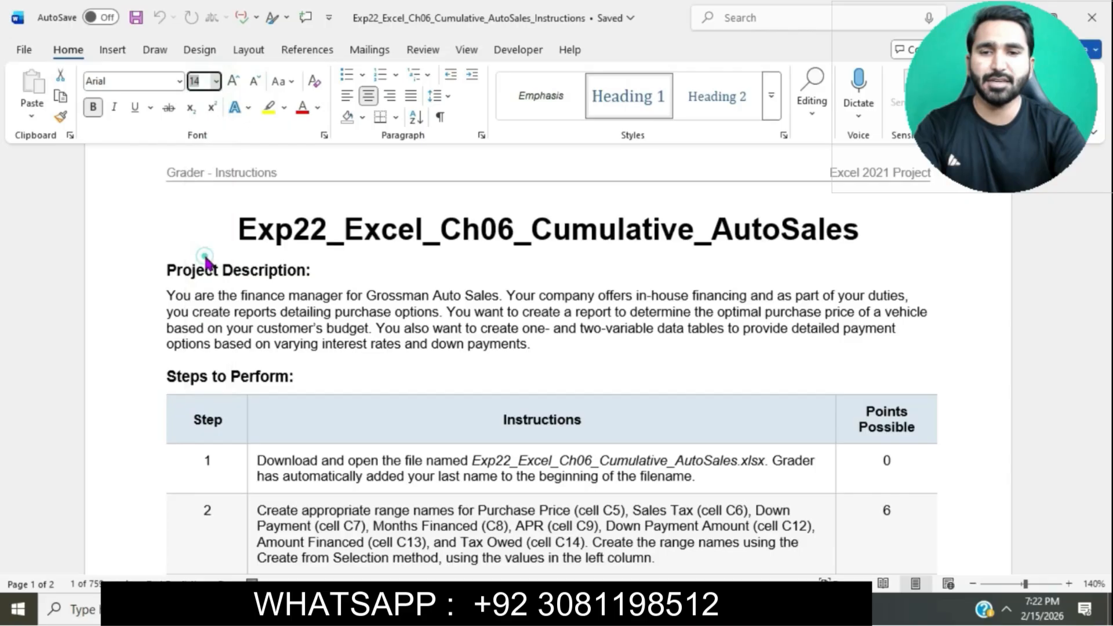
{"action": "left_click", "coordinate": [284, 107]}
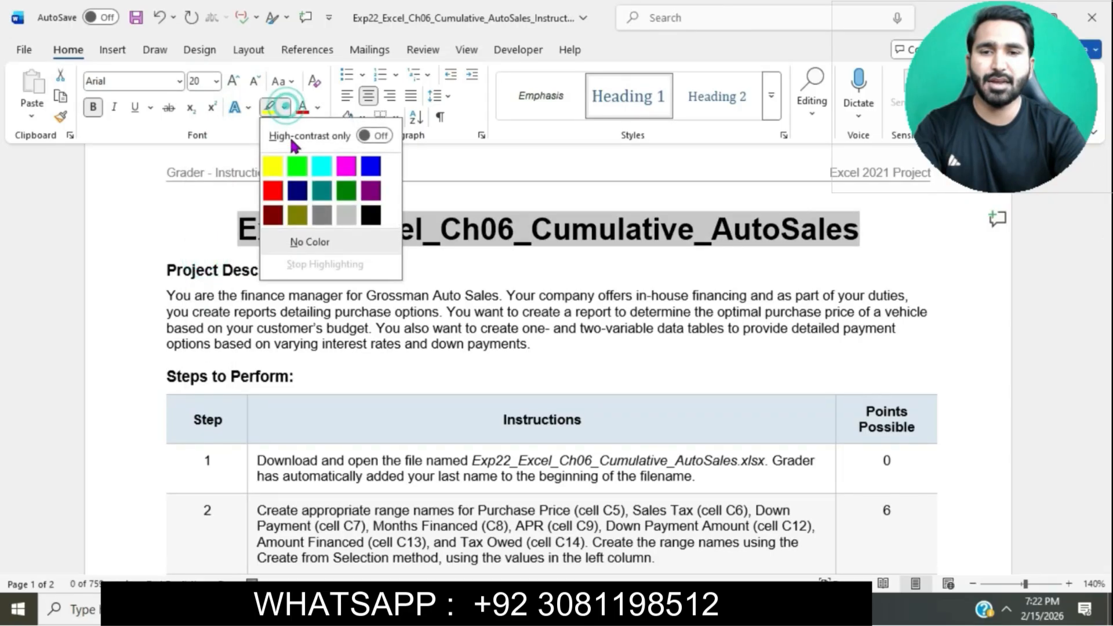
{"action": "left_click", "coordinate": [320, 167]}
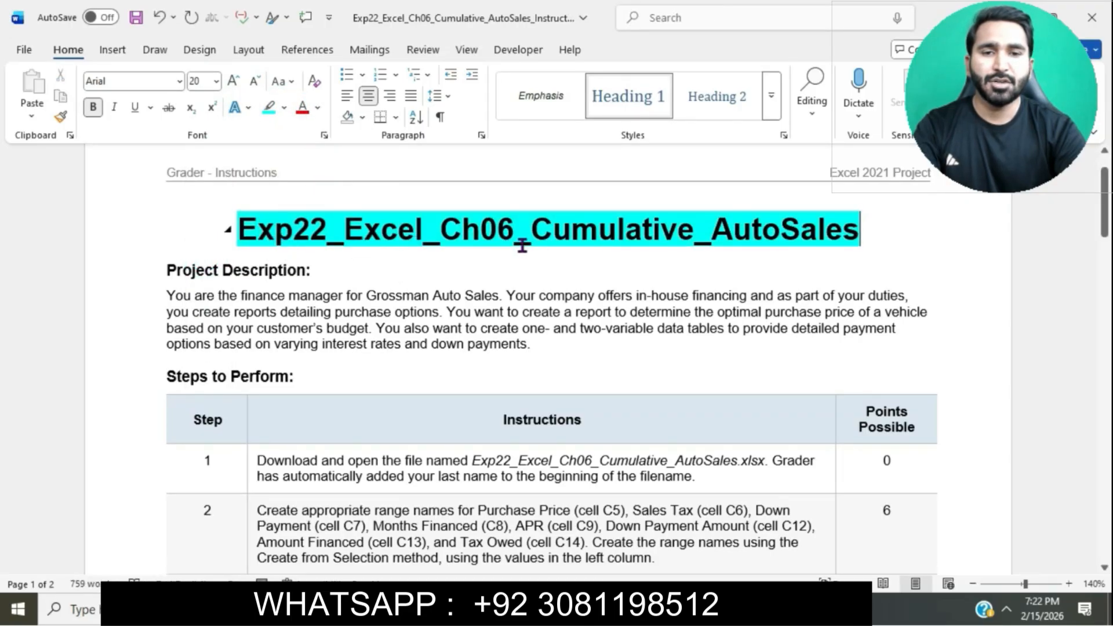
Set the text of all the numbered steps in the instructions table to font size 12.
{"action": "scroll", "coordinate": [484, 383], "scroll_direction": "down", "scroll_amount": 2}
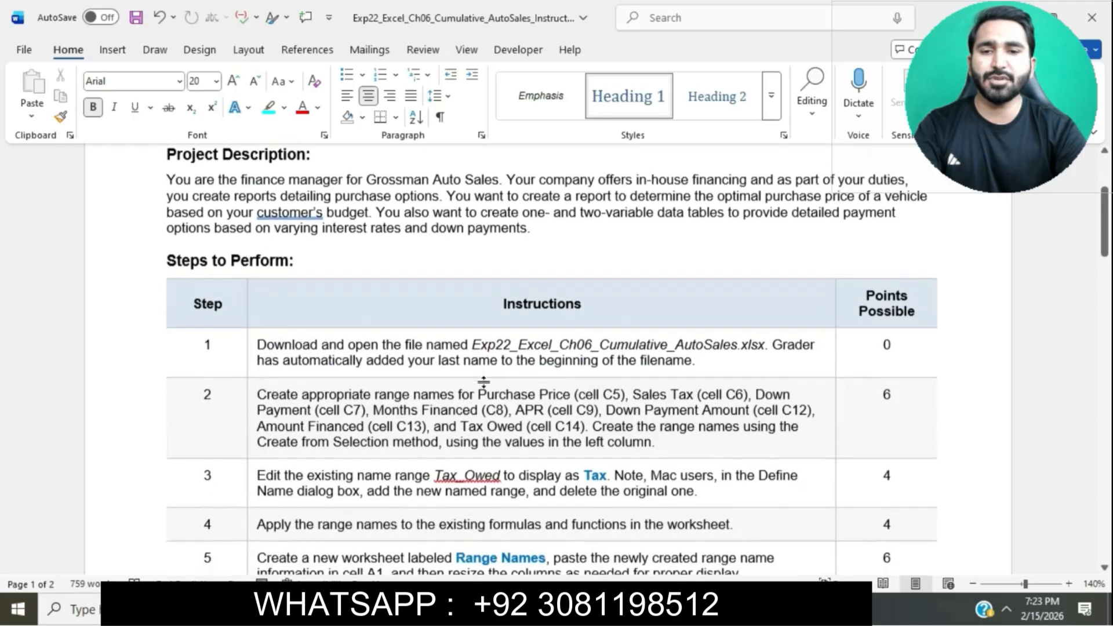
{"action": "left_click_drag", "start_coordinate": [252, 350], "coordinate": [426, 588]}
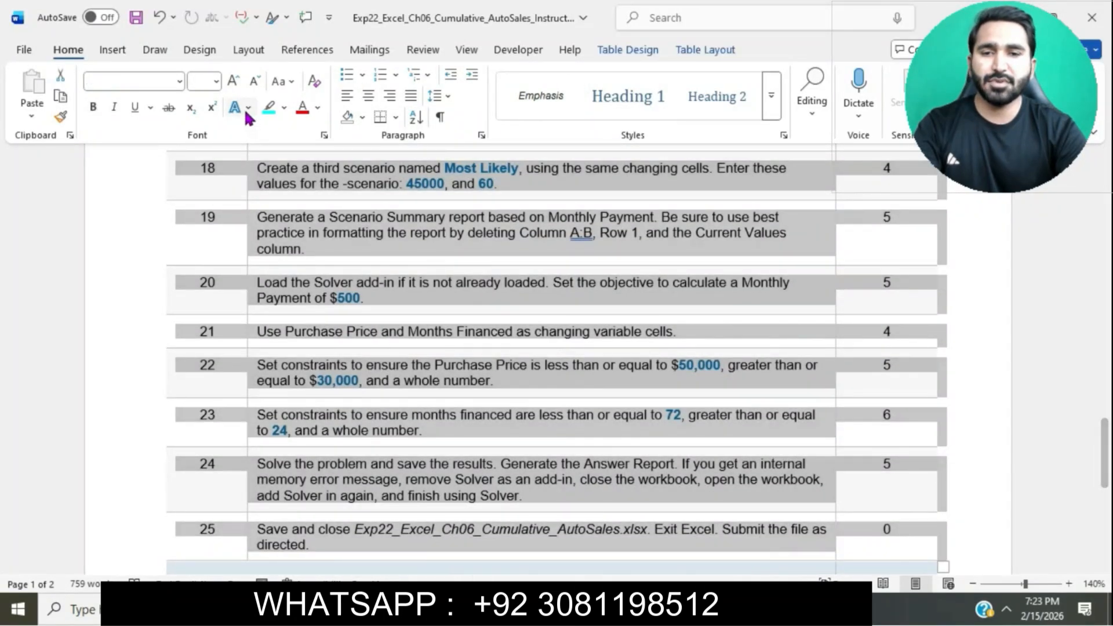
{"action": "left_click", "coordinate": [216, 81]}
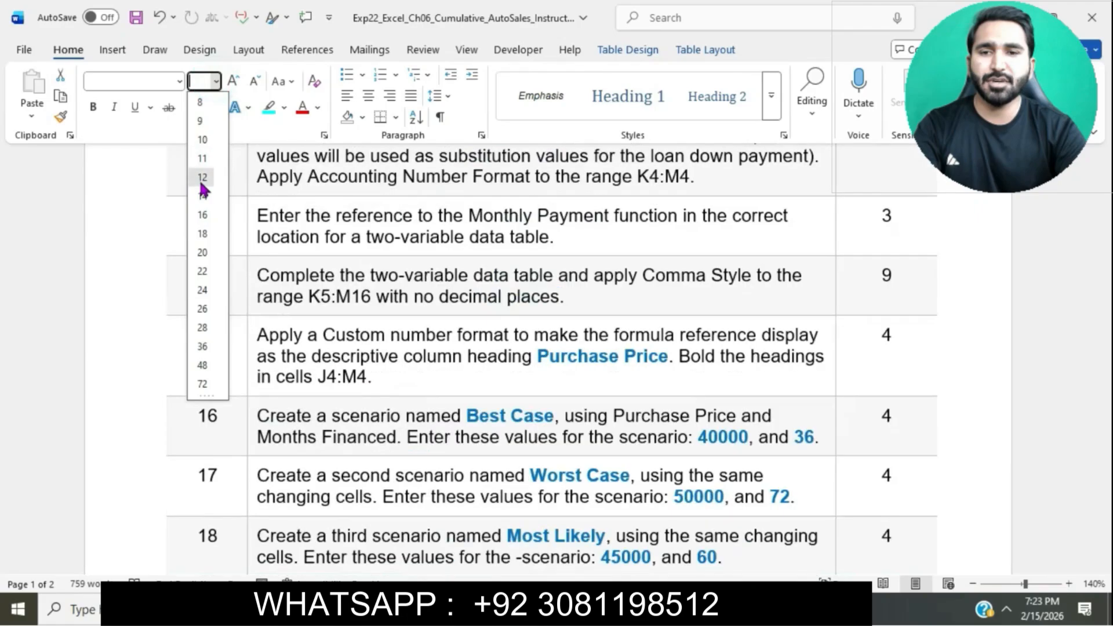
{"action": "left_click", "coordinate": [203, 179]}
{"action": "scroll", "coordinate": [479, 264], "scroll_direction": "up", "scroll_amount": 10}
{"action": "scroll", "coordinate": [476, 257], "scroll_direction": "up", "scroll_amount": 7}
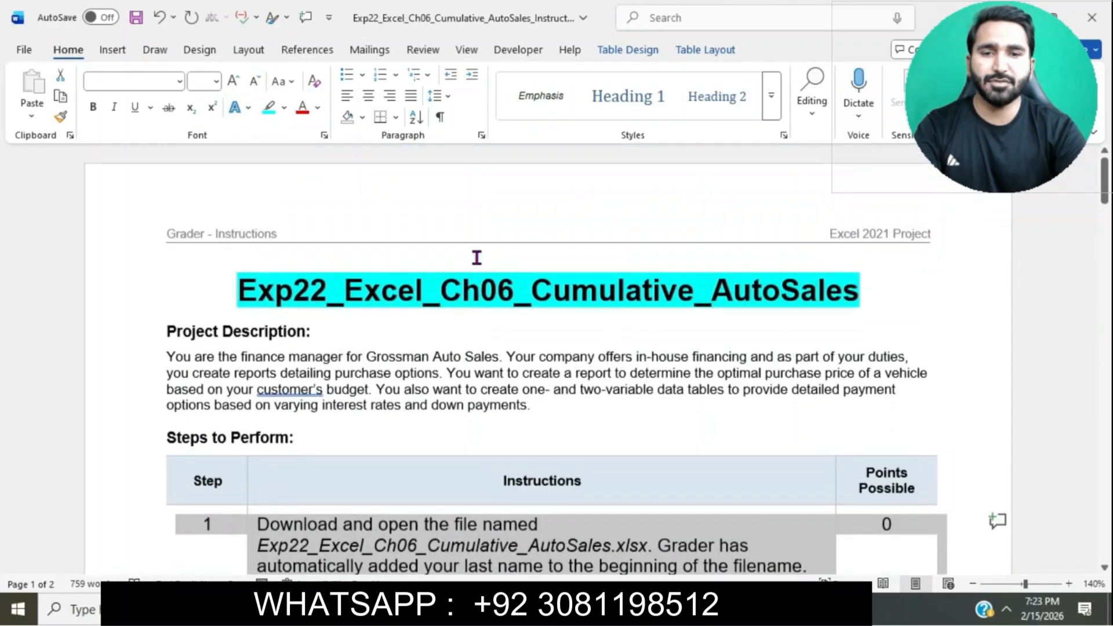
Highlight the step 1 instruction text in the table in turquoise.
{"action": "scroll", "coordinate": [473, 322], "scroll_direction": "down", "scroll_amount": 5}
{"action": "left_click", "coordinate": [454, 300]}
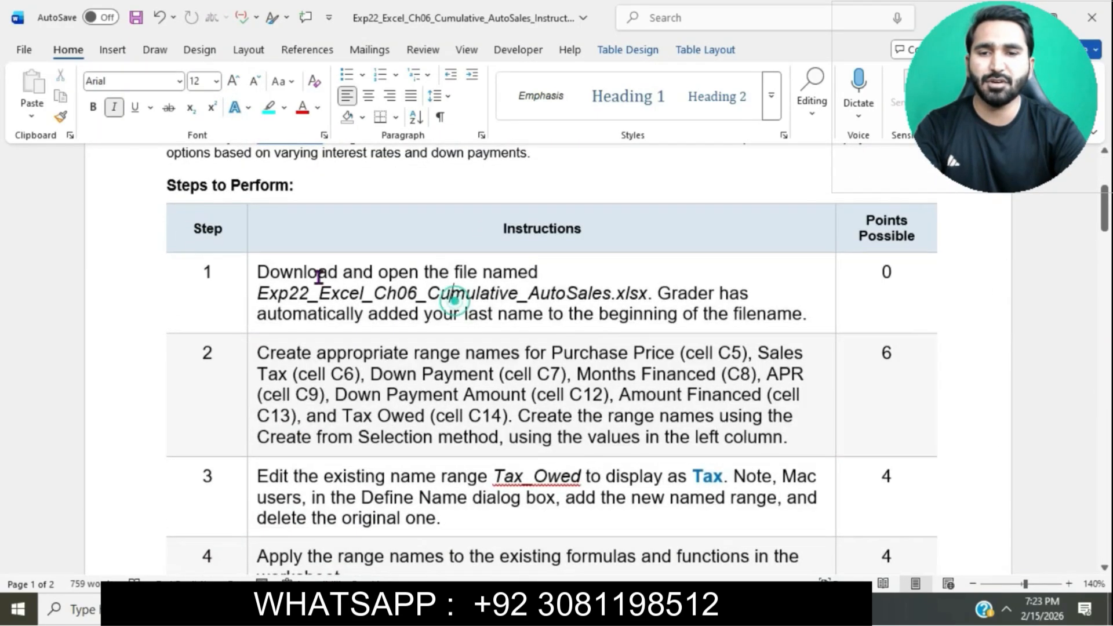
{"action": "left_click", "coordinate": [255, 269]}
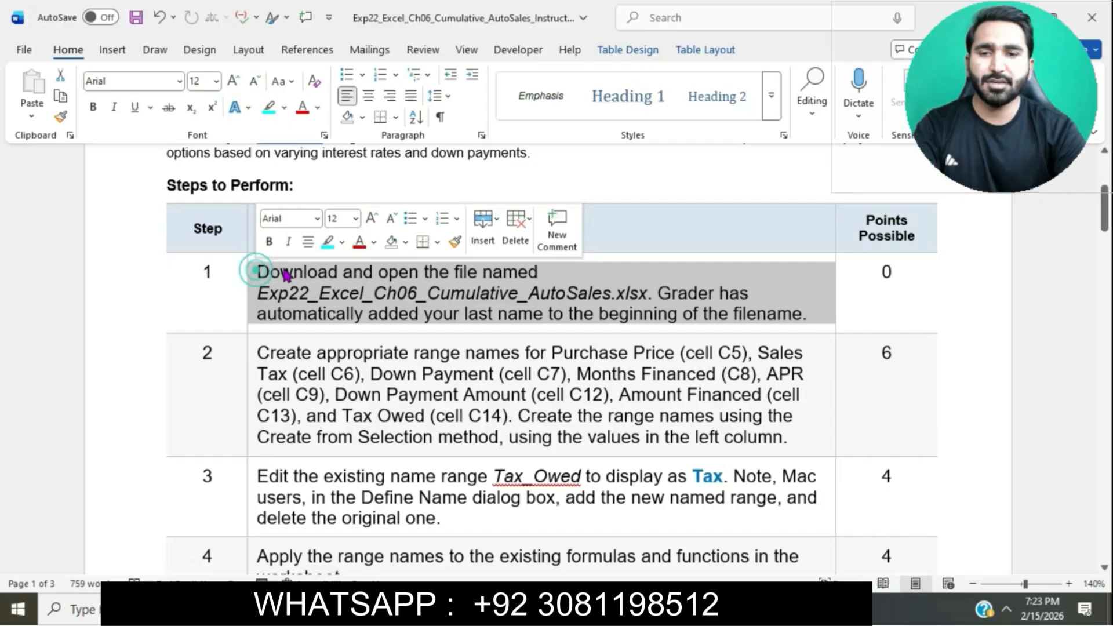
{"action": "left_click", "coordinate": [327, 242]}
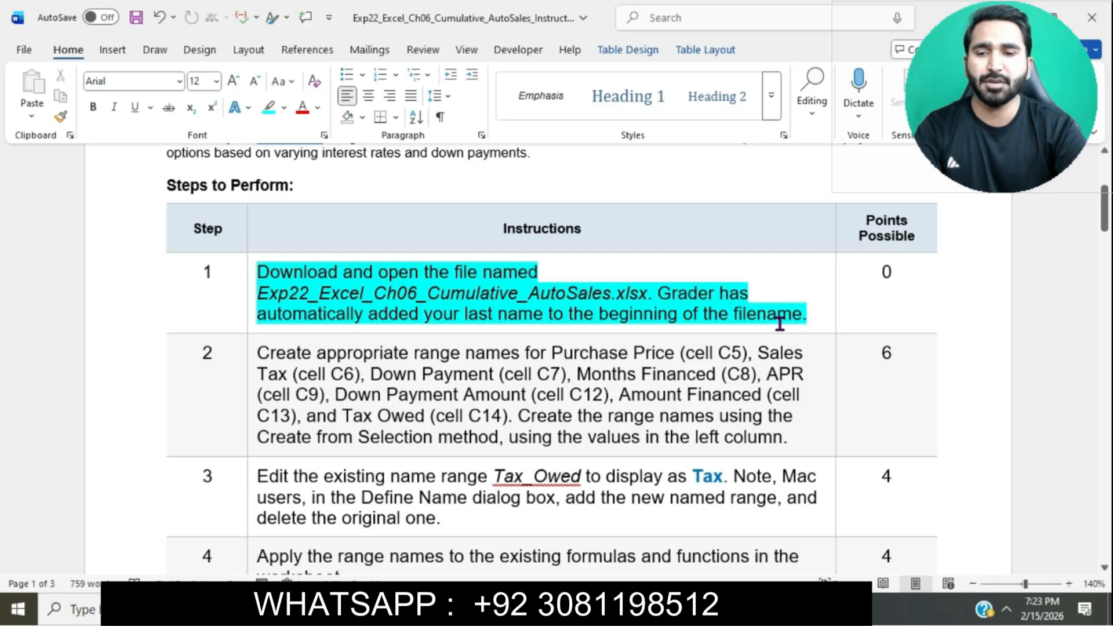
Open the downloaded Exp22_Excel_Ch06_Cumulative_AutoSales workbook in Excel and enable editing.
{"action": "left_click", "coordinate": [468, 609]}
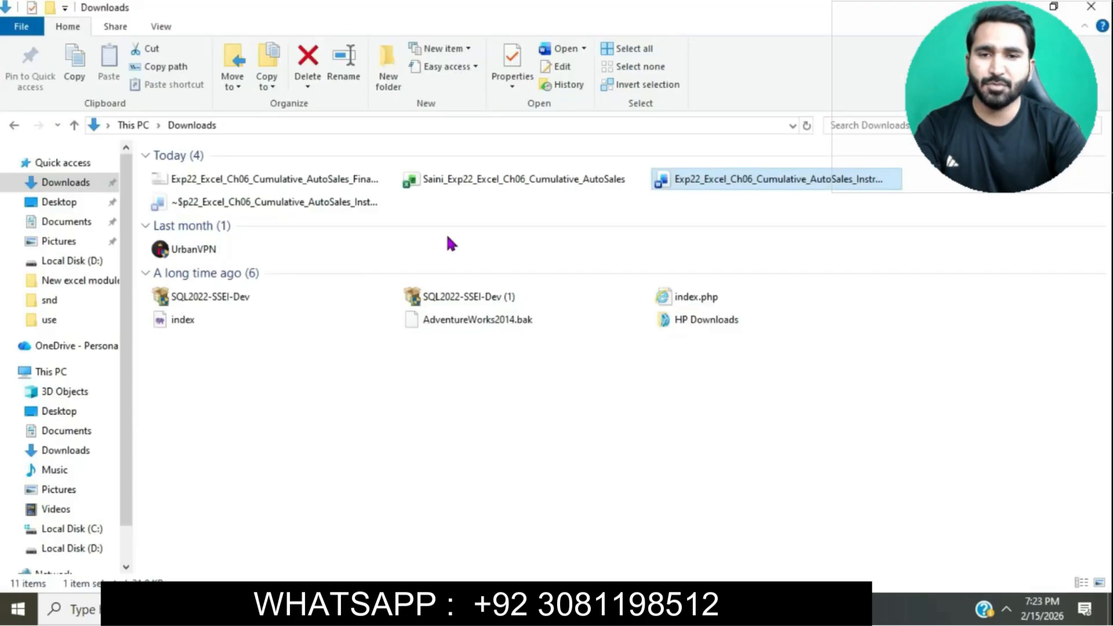
{"action": "double_click", "coordinate": [488, 185]}
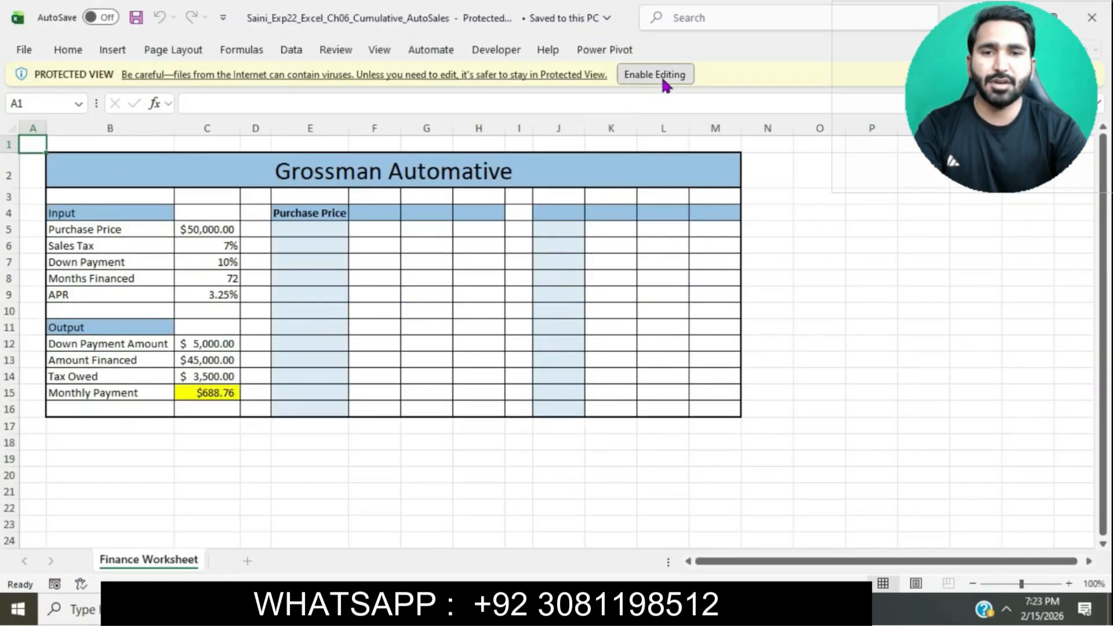
{"action": "left_click", "coordinate": [662, 80]}
Switch back to the Word instructions and highlight the step 2 instruction text in turquoise.
{"action": "left_click", "coordinate": [606, 609]}
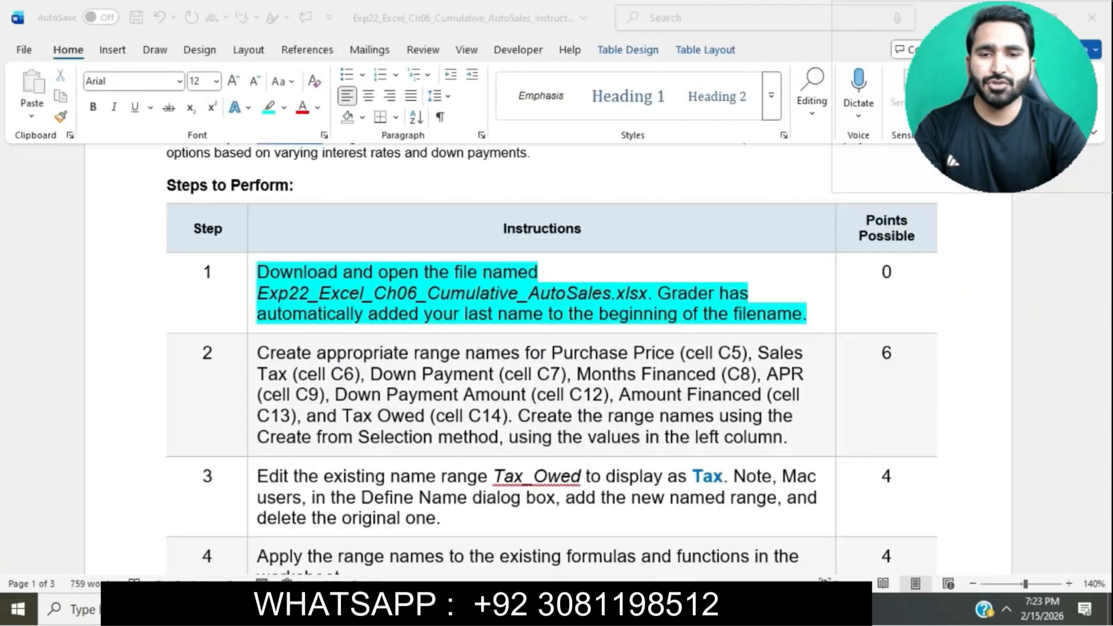
{"action": "scroll", "coordinate": [487, 330], "scroll_direction": "down", "scroll_amount": 3}
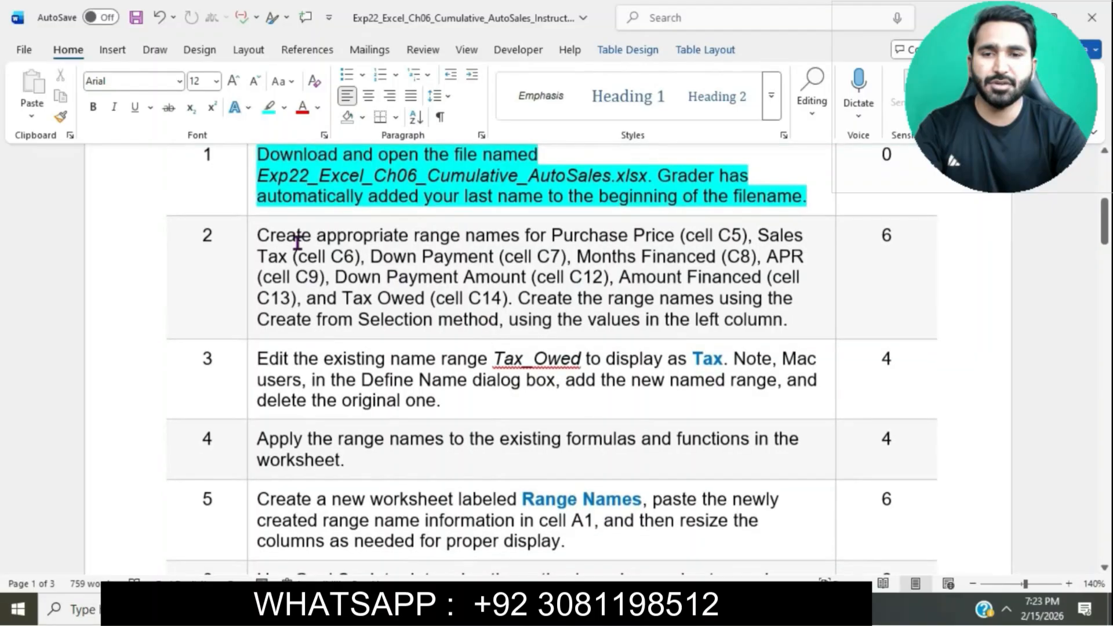
{"action": "left_click", "coordinate": [251, 239]}
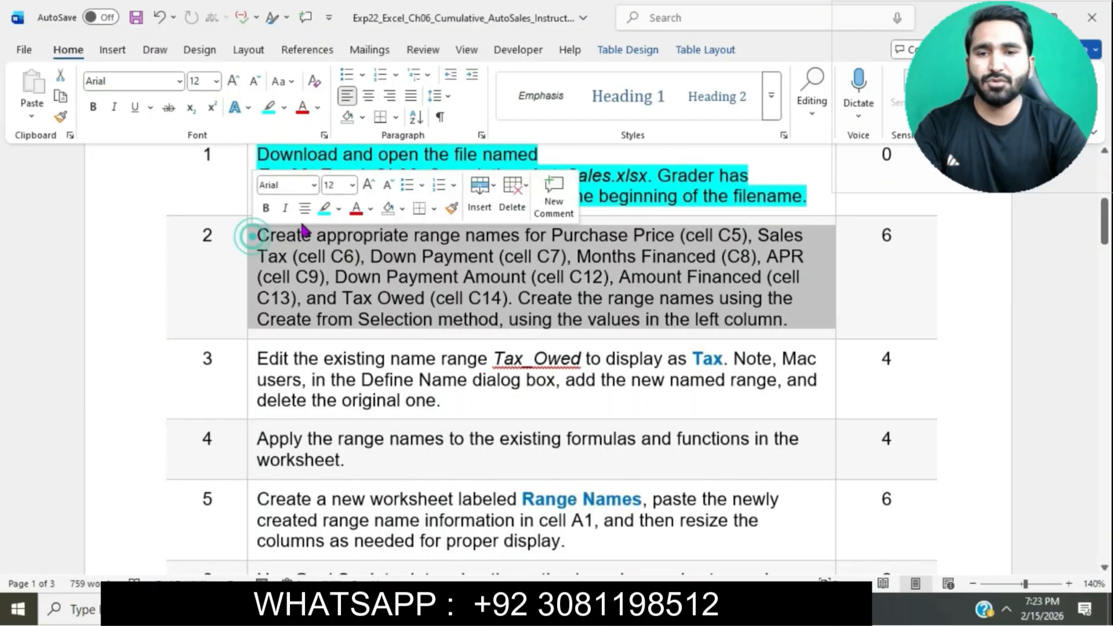
{"action": "left_click", "coordinate": [323, 208]}
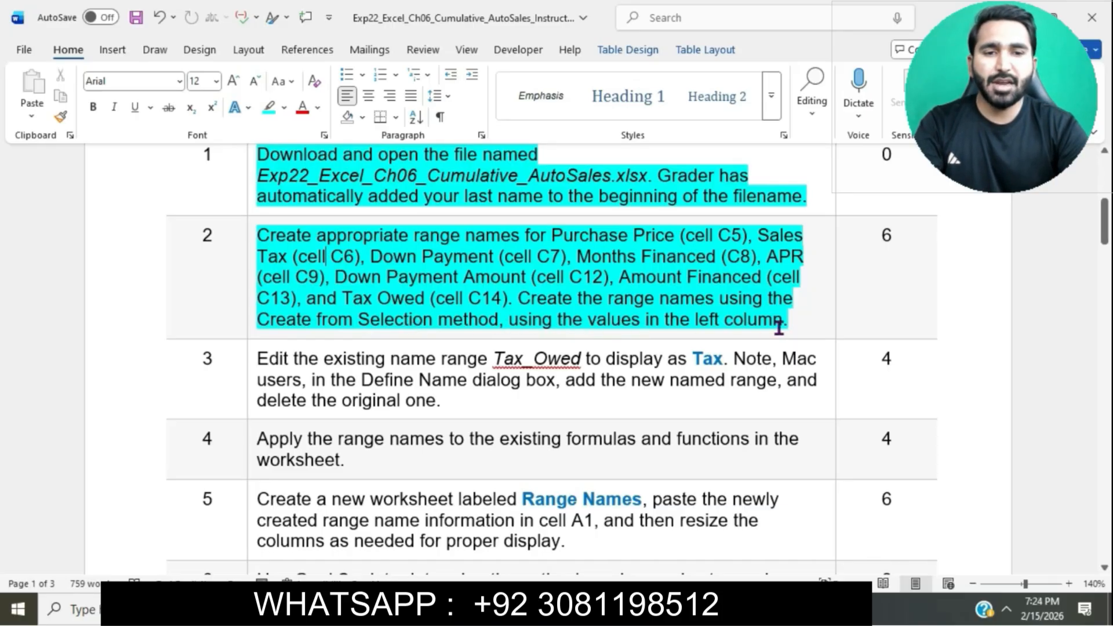
Review step 2, switch to the Excel workbook and create range names for B5:C9 from the left column values.
{"action": "triple_click", "coordinate": [259, 235]}
{"action": "left_click", "coordinate": [371, 256]}
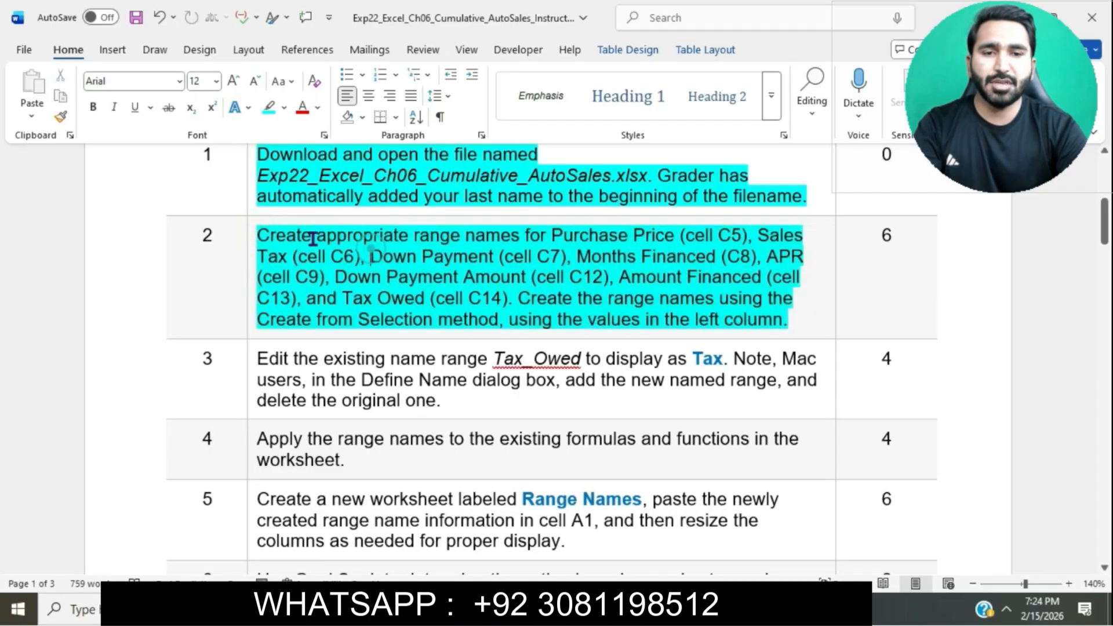
{"action": "left_click_drag", "start_coordinate": [262, 236], "coordinate": [752, 236]}
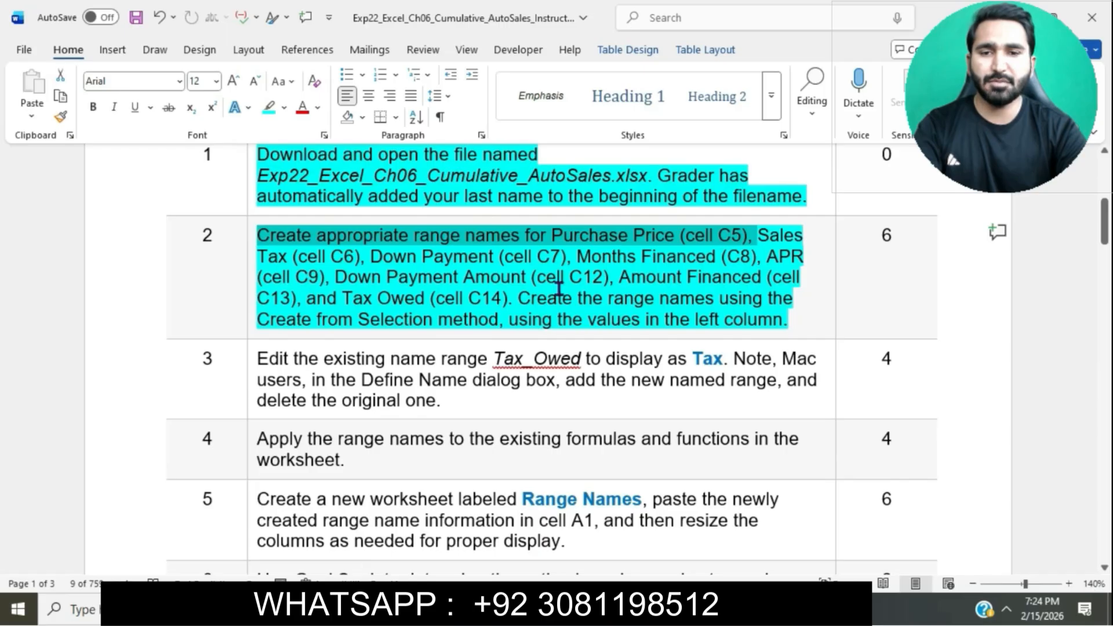
{"action": "key", "text": "alt+Tab"}
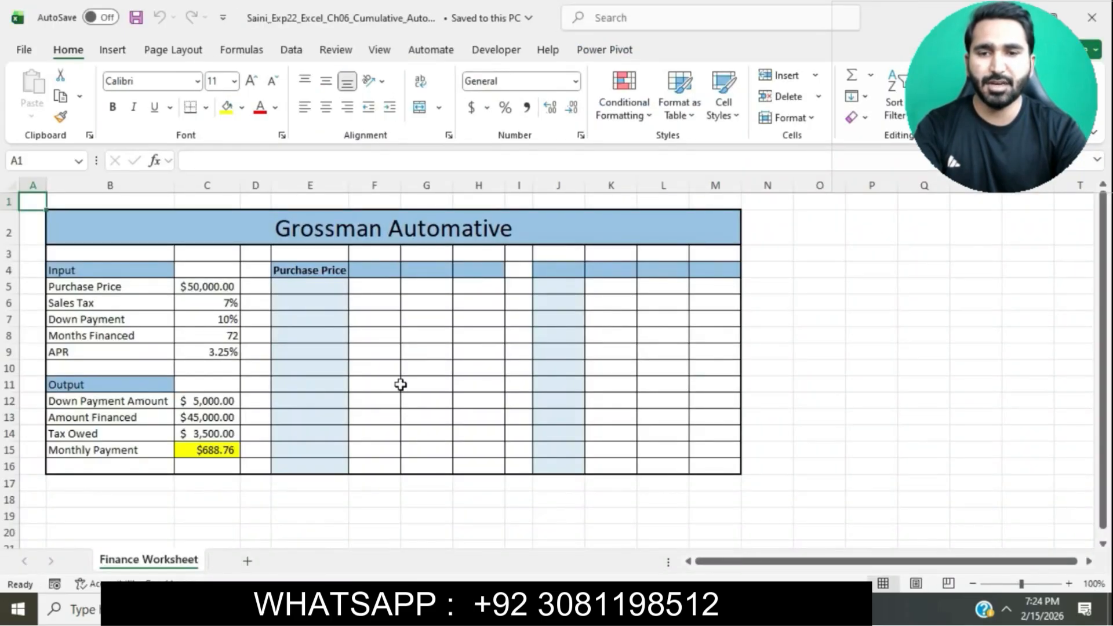
{"action": "left_click", "coordinate": [127, 288]}
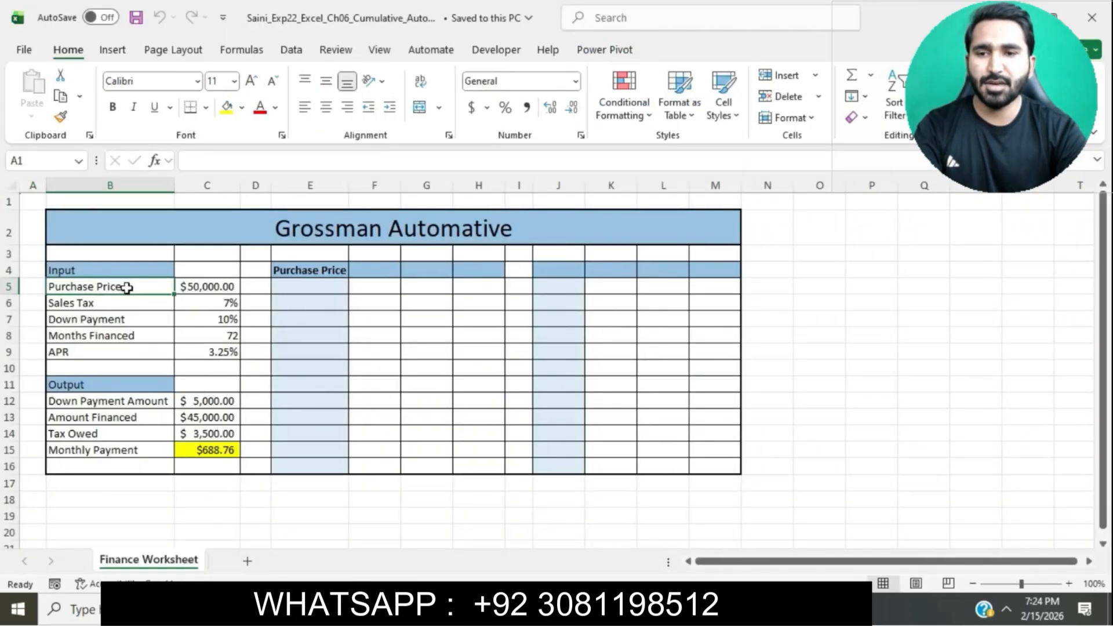
{"action": "left_click_drag", "start_coordinate": [126, 288], "coordinate": [212, 349]}
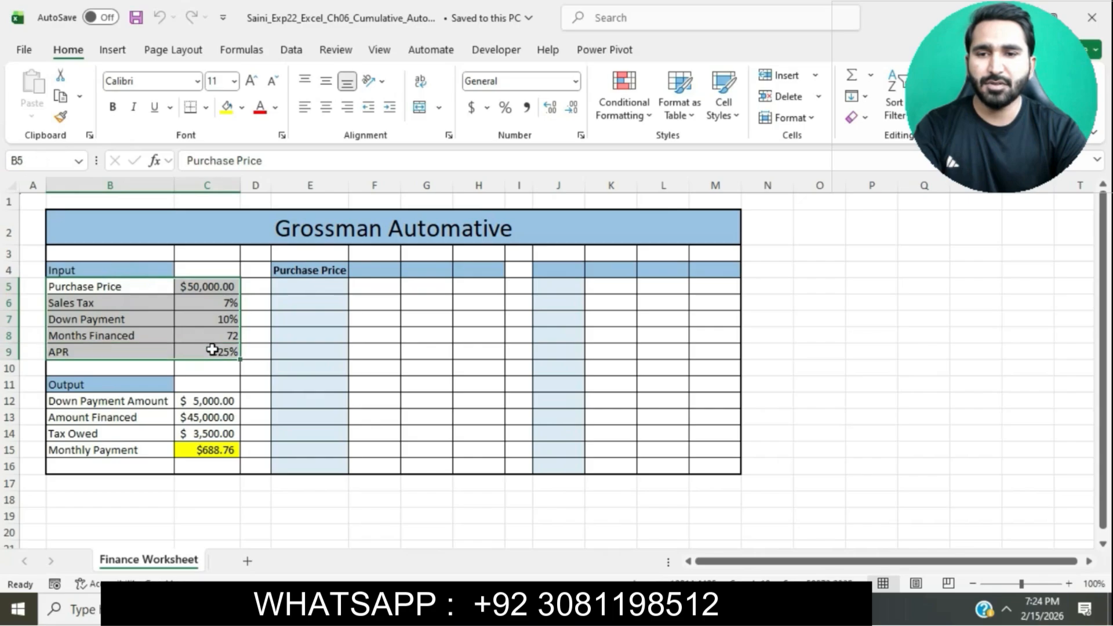
{"action": "left_click", "coordinate": [252, 51]}
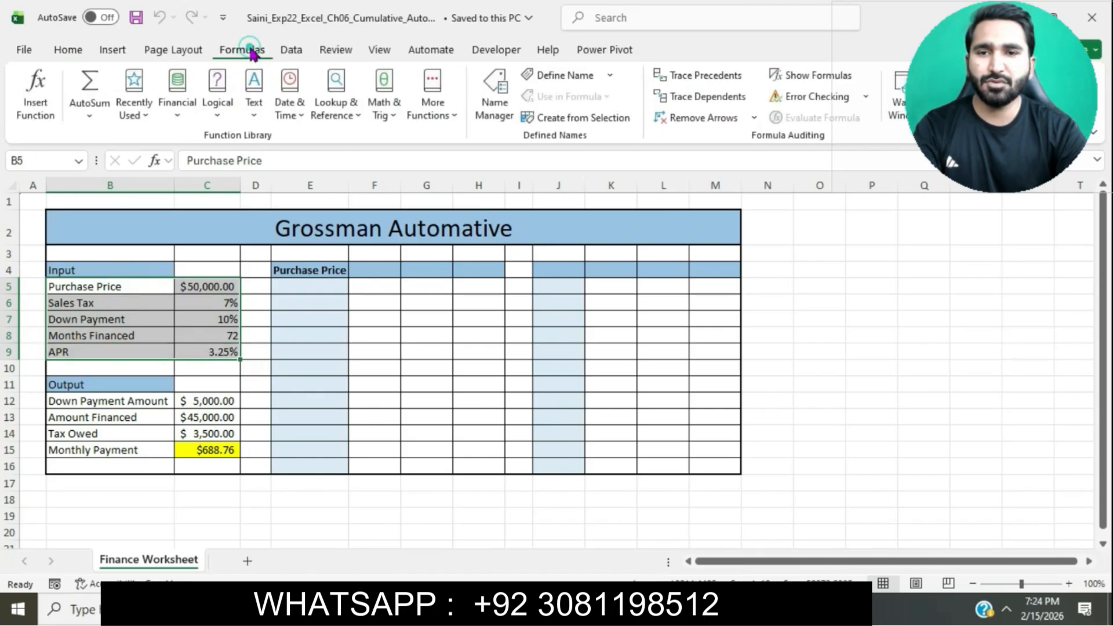
{"action": "left_click", "coordinate": [574, 117]}
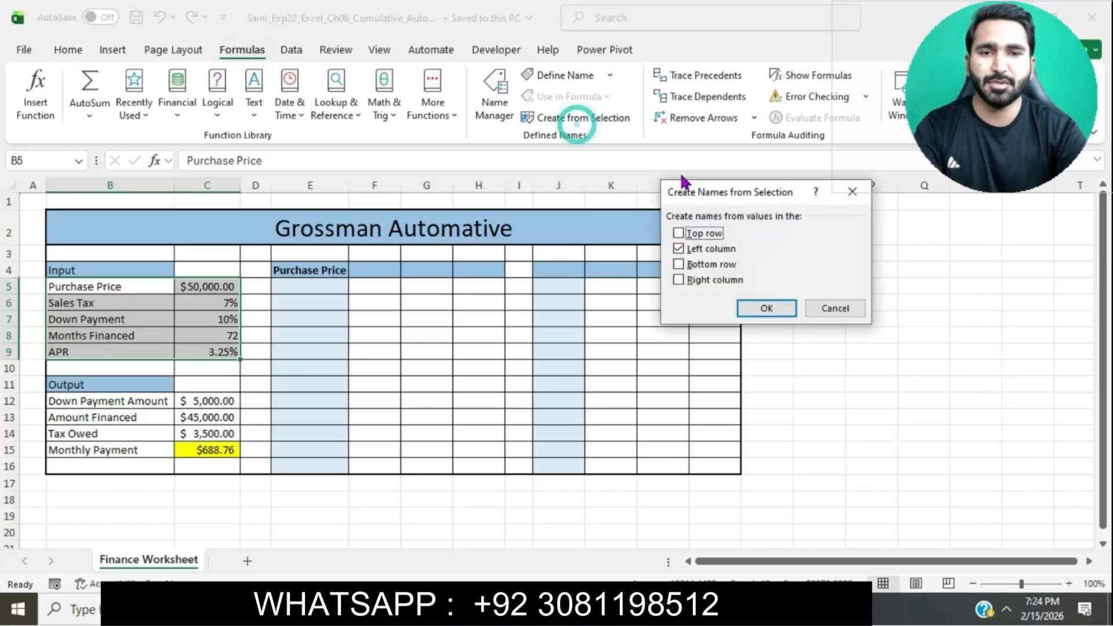
{"action": "left_click", "coordinate": [767, 309]}
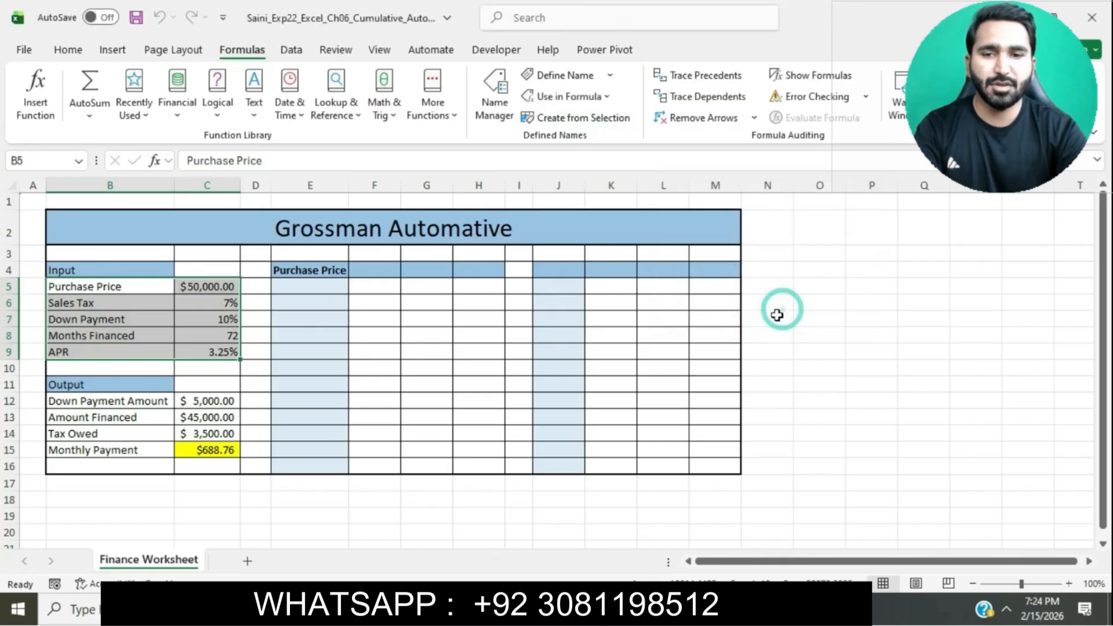
Check the output cells listed in step 2 of the Word instructions, and in Excel create range names for B12:C14 from the left column values.
{"action": "key", "text": "alt+Tab"}
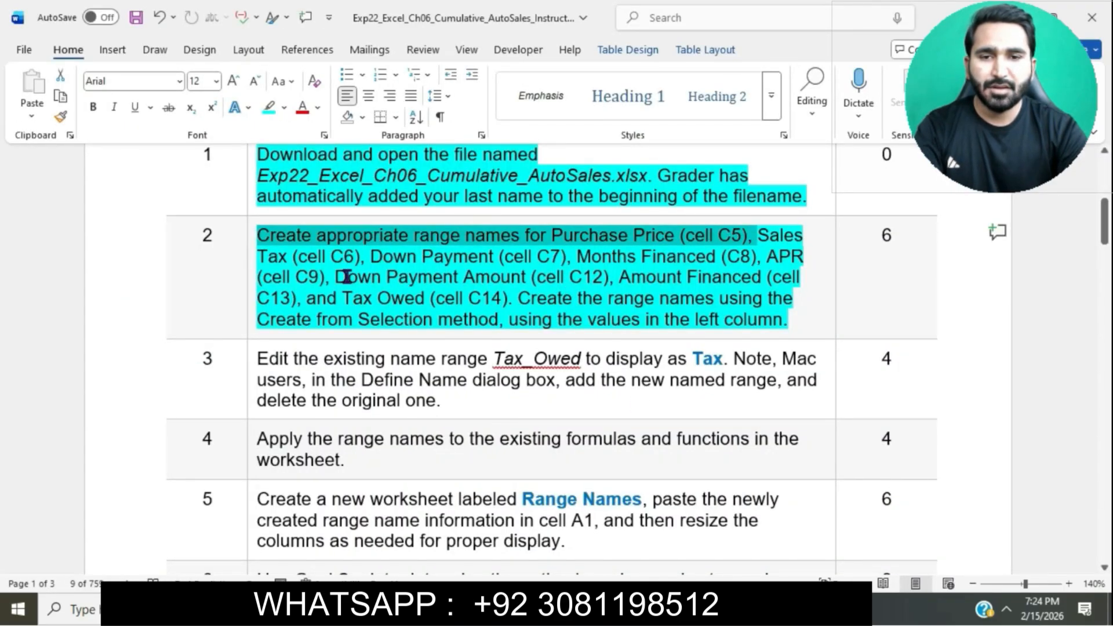
{"action": "left_click_drag", "start_coordinate": [346, 277], "coordinate": [500, 298]}
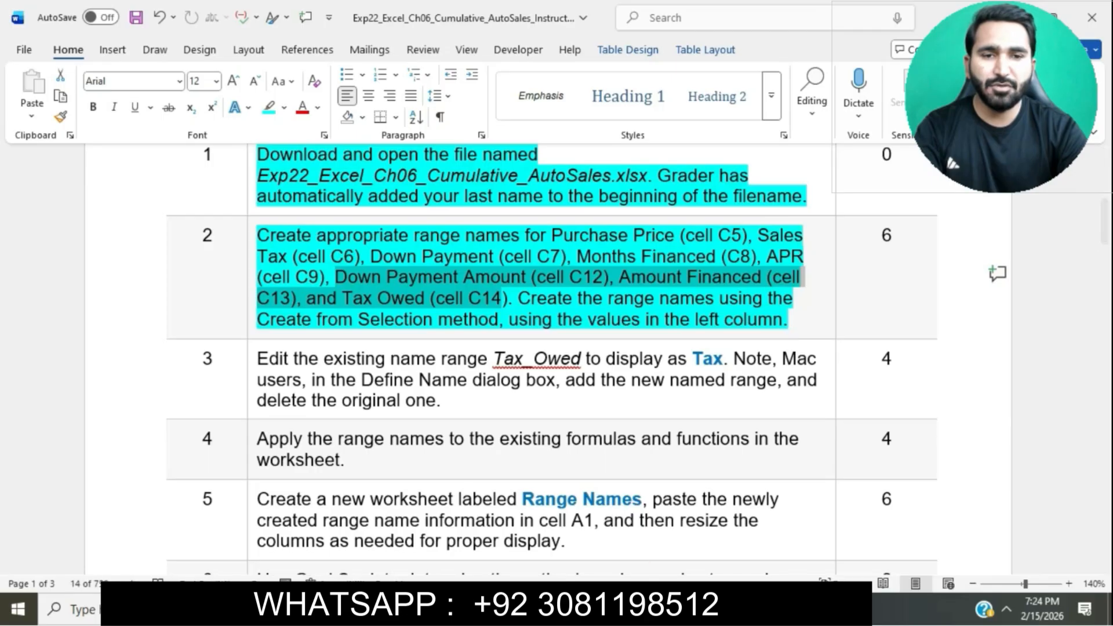
{"action": "key", "text": "alt+Tab"}
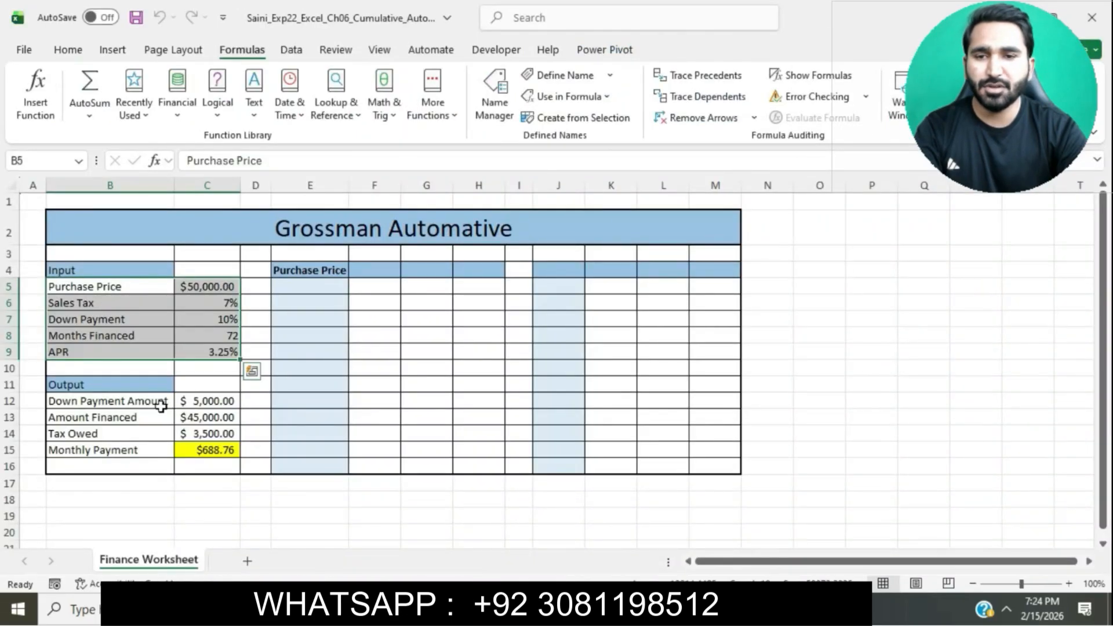
{"action": "left_click", "coordinate": [147, 402]}
{"action": "left_click_drag", "start_coordinate": [146, 402], "coordinate": [210, 433]}
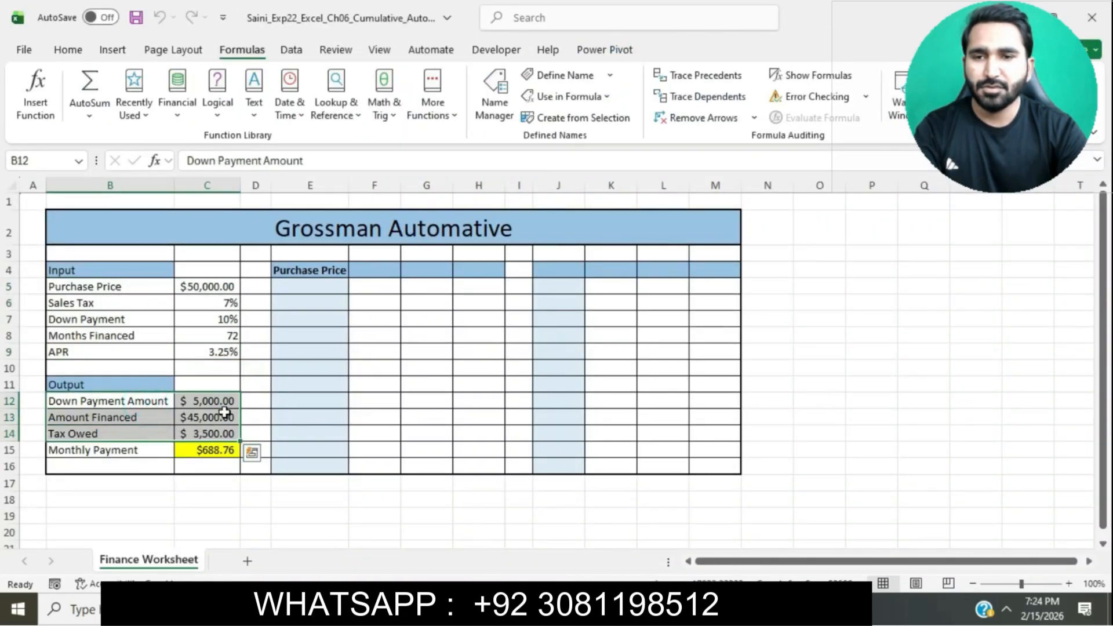
{"action": "left_click", "coordinate": [573, 119]}
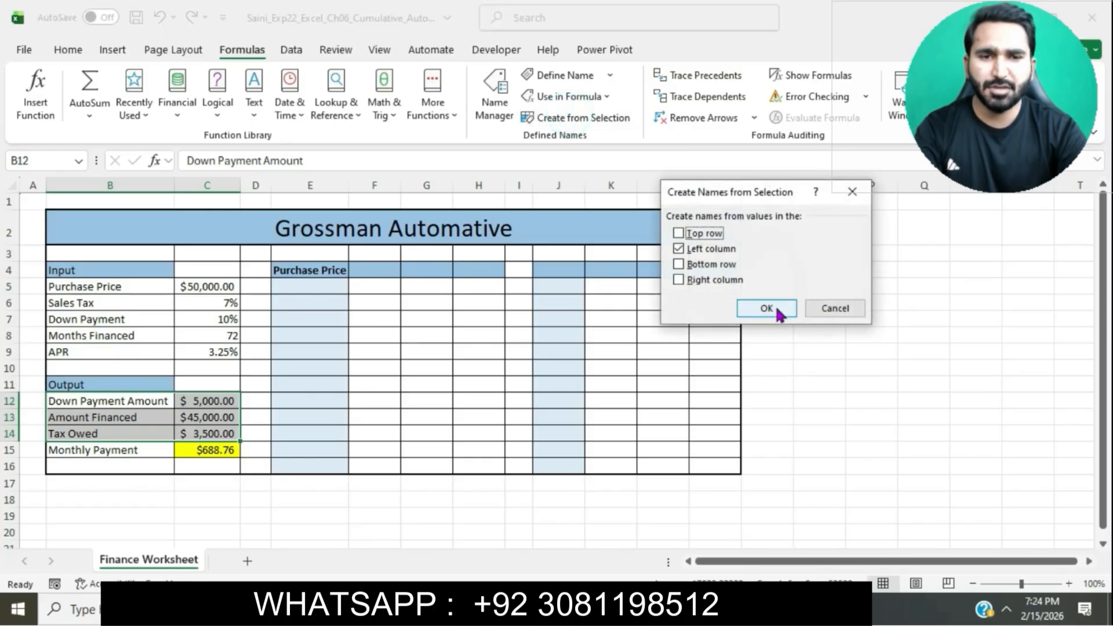
{"action": "left_click", "coordinate": [767, 310]}
{"action": "left_click", "coordinate": [558, 455]}
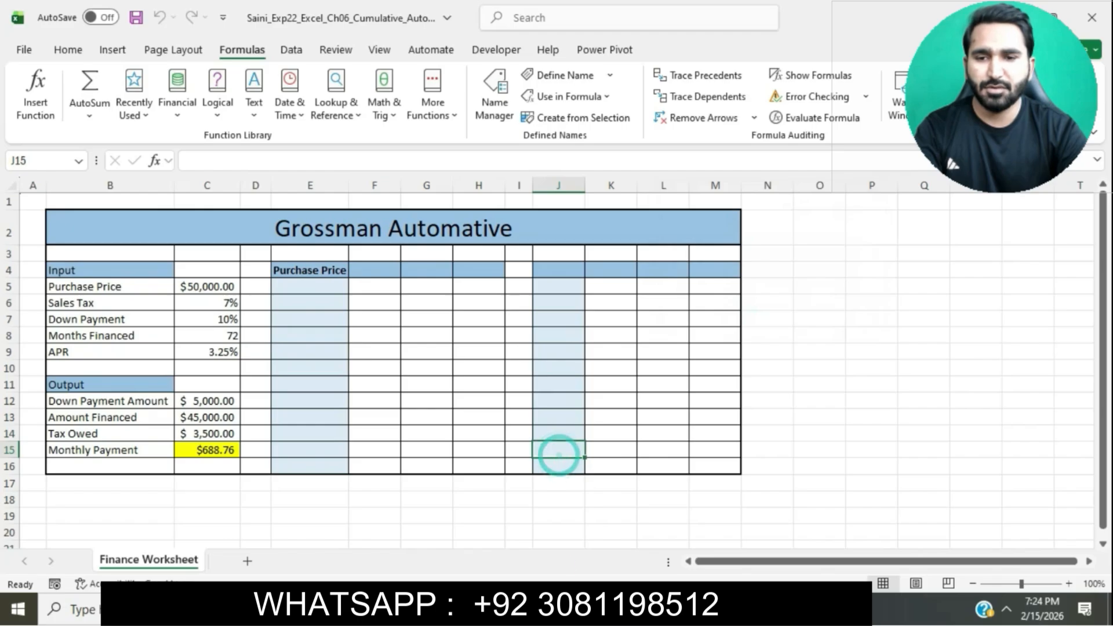
Switch back to the Word instructions and highlight the step 3 instruction text in turquoise.
{"action": "key", "text": "alt+Tab"}
{"action": "left_click", "coordinate": [586, 323]}
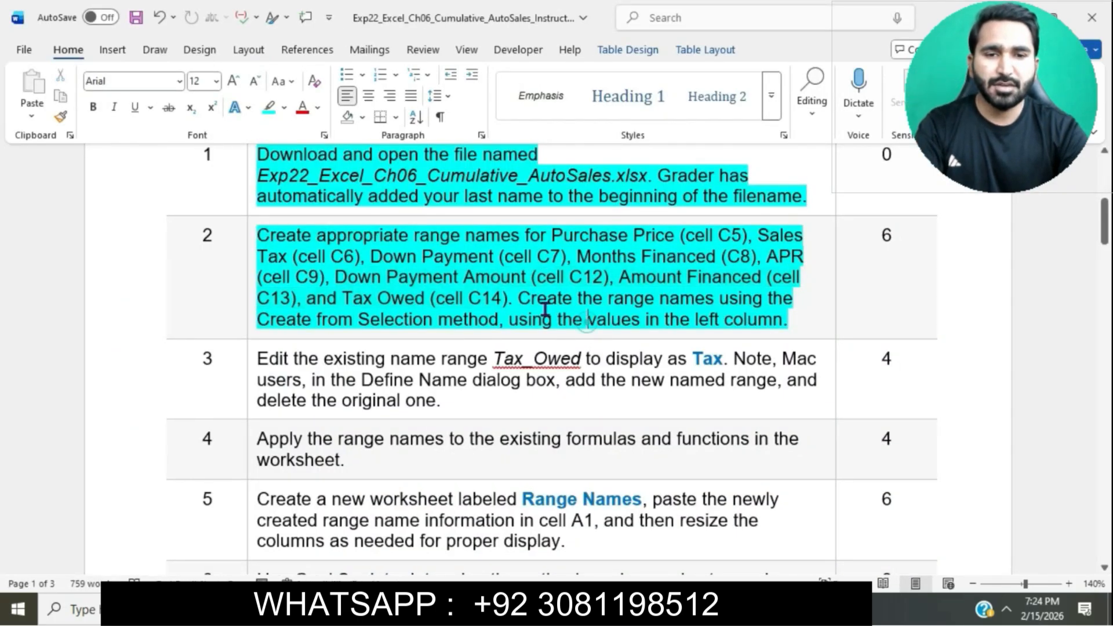
{"action": "left_click", "coordinate": [587, 324]}
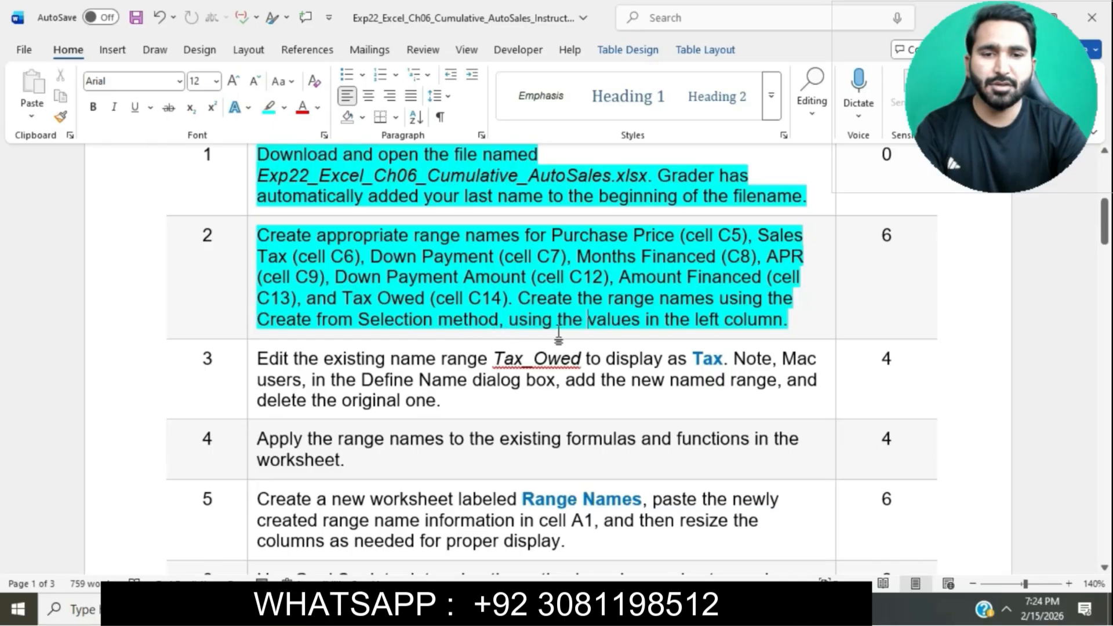
{"action": "scroll", "coordinate": [729, 333], "scroll_direction": "down", "scroll_amount": 3}
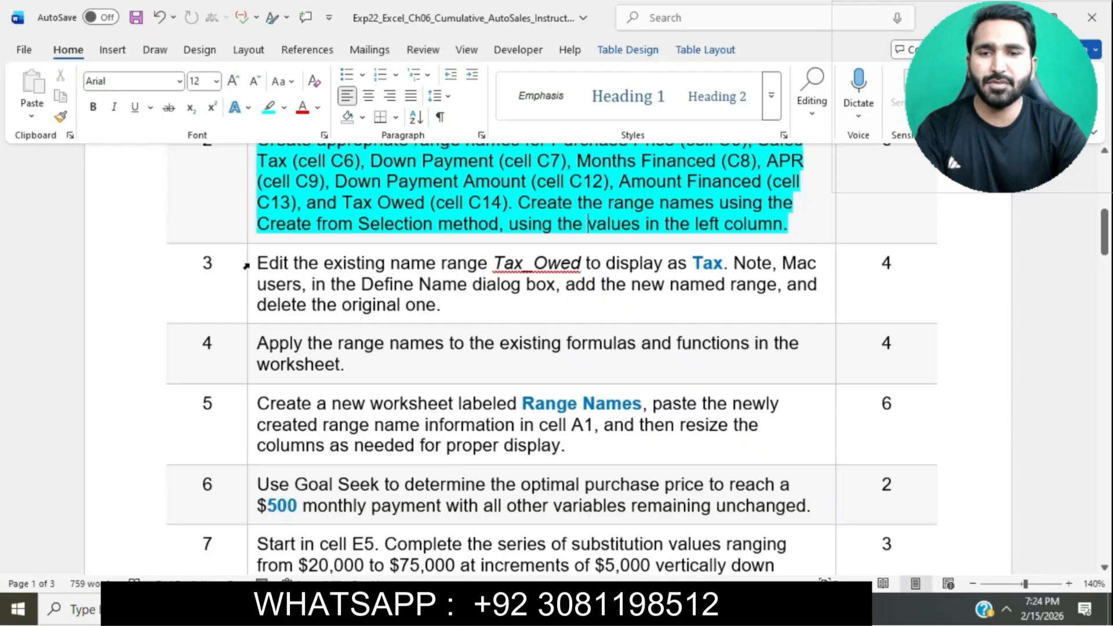
{"action": "left_click", "coordinate": [248, 266]}
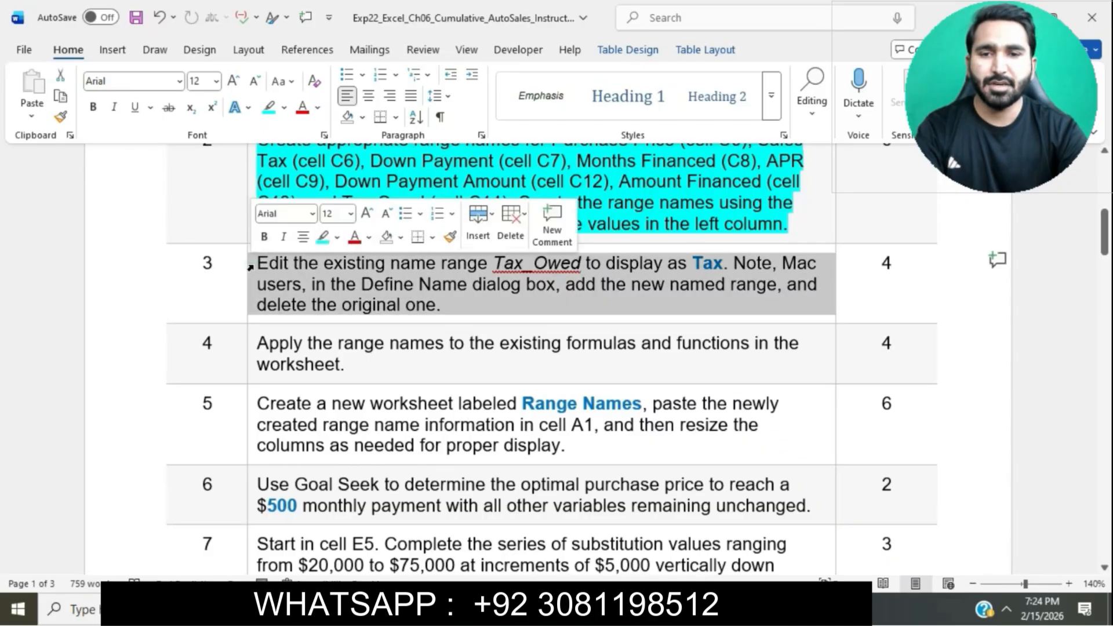
{"action": "left_click", "coordinate": [323, 237]}
{"action": "left_click", "coordinate": [312, 262]}
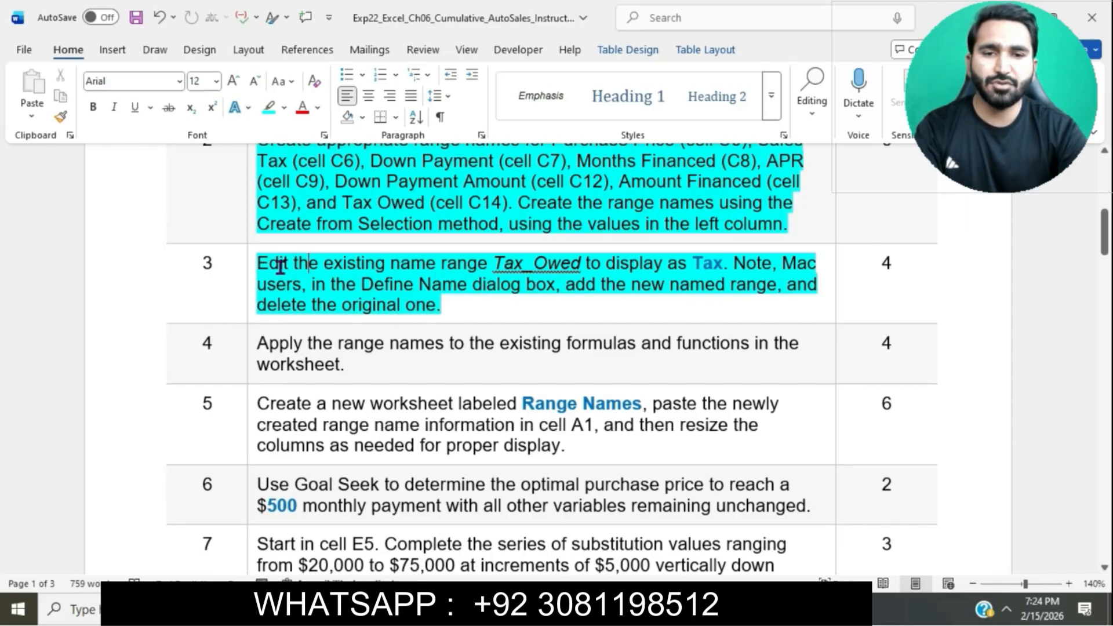
Mark the first sentence of step 3, switch to the Excel workbook and rename the range name Tax_Owed as Tax.
{"action": "left_click_drag", "start_coordinate": [259, 263], "coordinate": [719, 265]}
{"action": "left_click", "coordinate": [597, 608]}
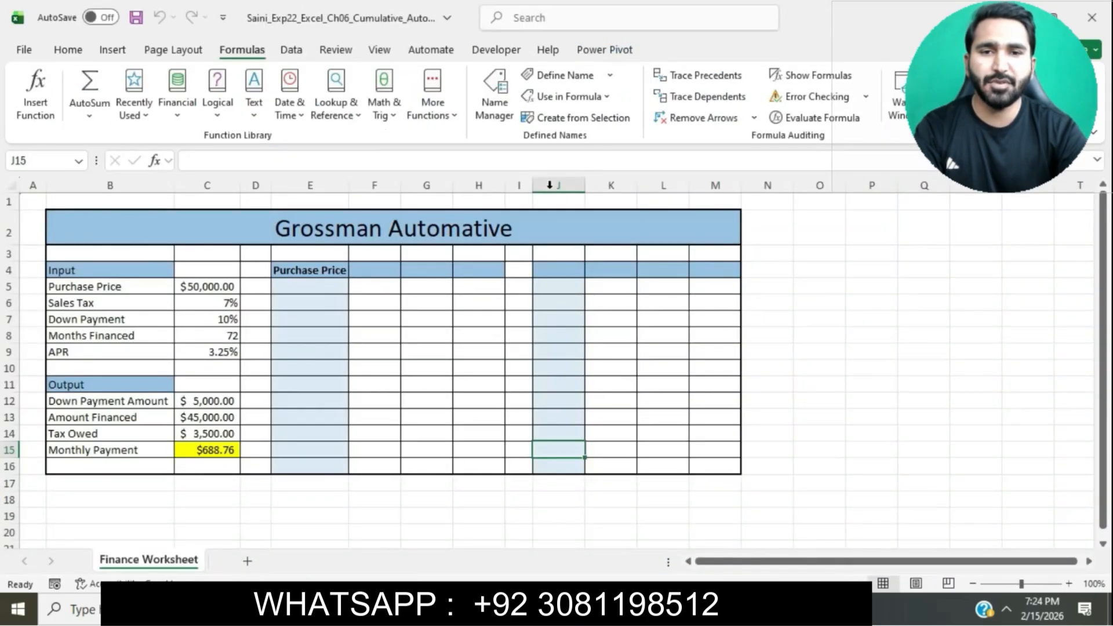
{"action": "left_click", "coordinate": [502, 118]}
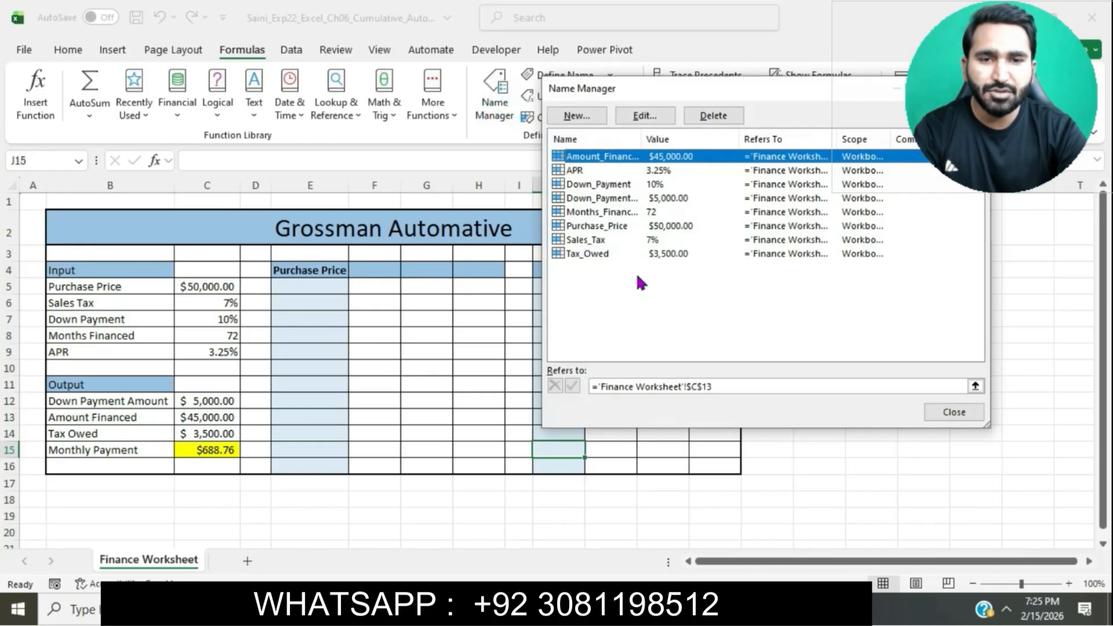
{"action": "left_click", "coordinate": [593, 257]}
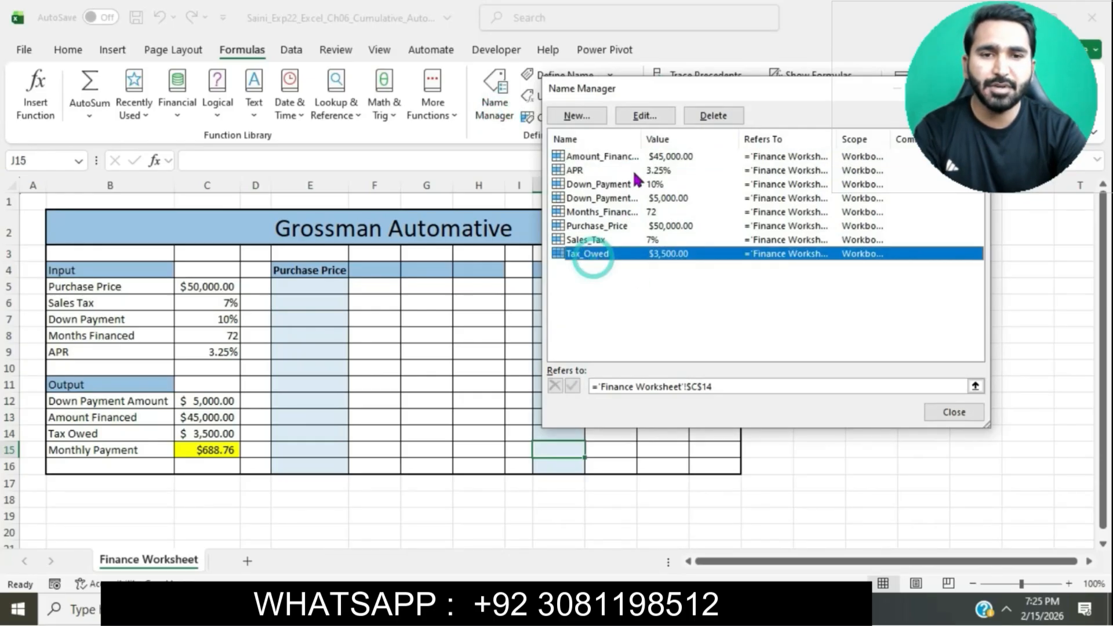
{"action": "left_click", "coordinate": [644, 115]}
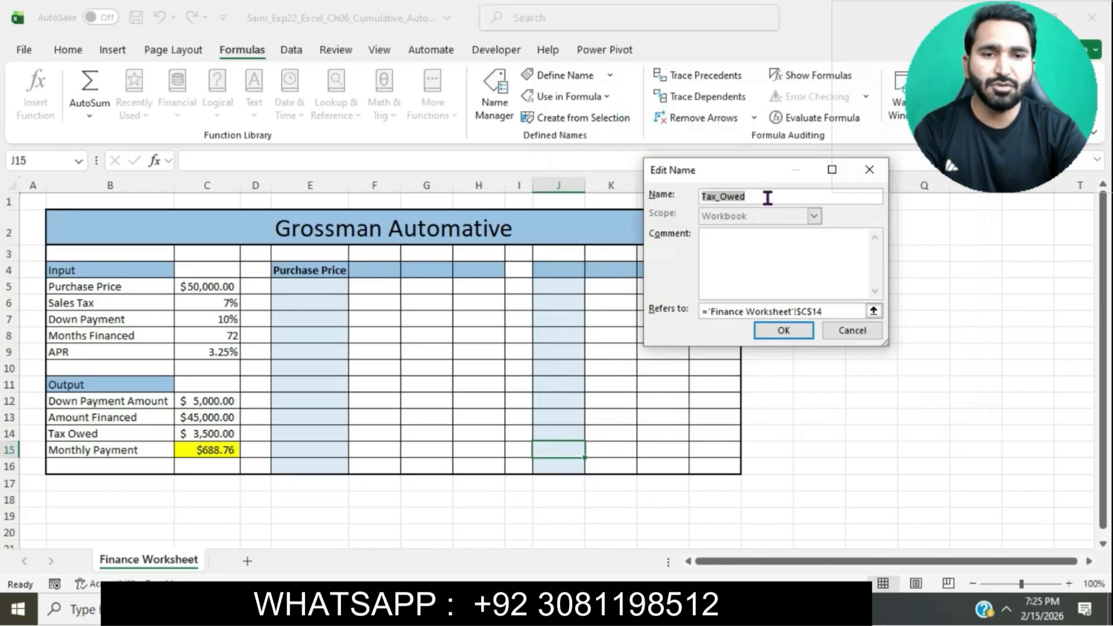
{"action": "left_click", "coordinate": [766, 198]}
{"action": "key", "text": "BackSpace"}
{"action": "key", "text": "BackSpace"}
{"action": "key", "text": "BackSpace"}
{"action": "key", "text": "BackSpace"}
{"action": "key", "text": "BackSpace"}
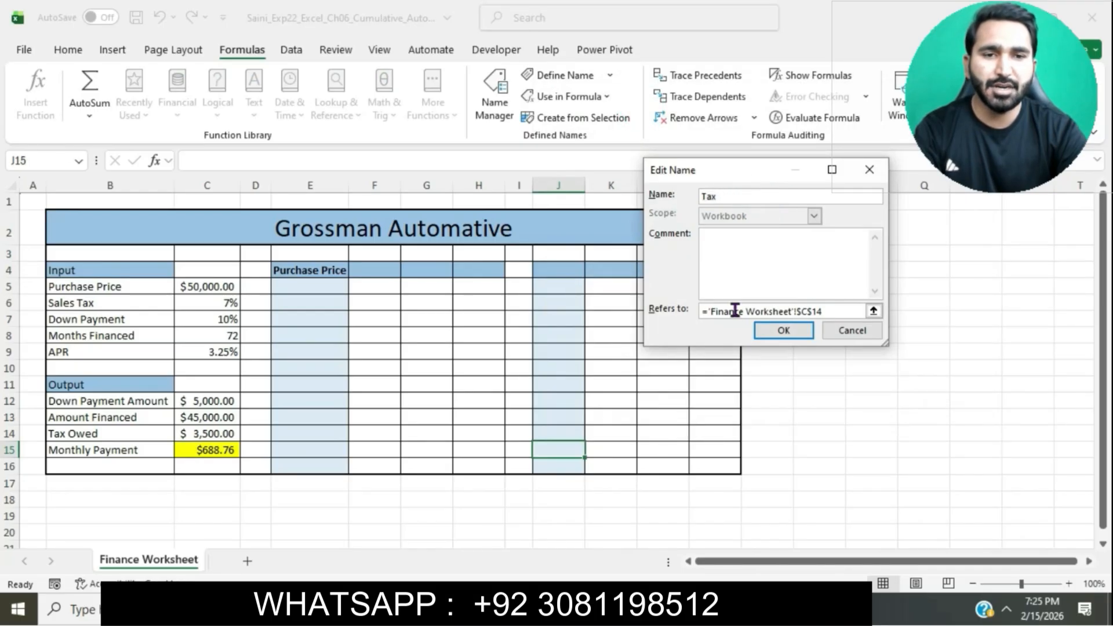
{"action": "left_click", "coordinate": [766, 342]}
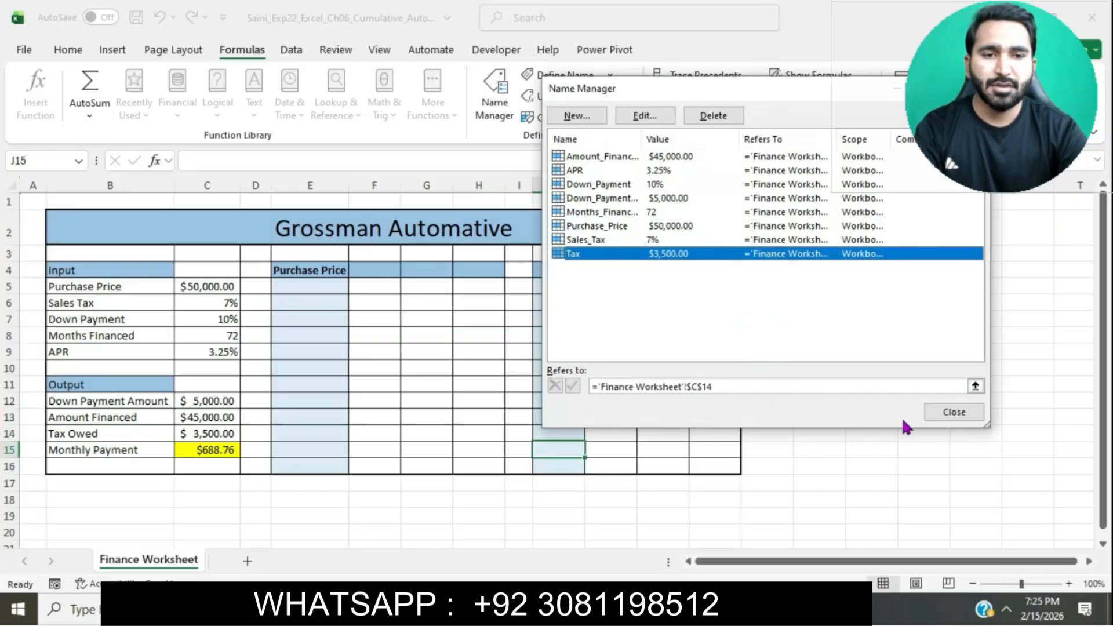
{"action": "left_click", "coordinate": [934, 412]}
Return to the Word instructions and highlight the step 4 instruction text in turquoise.
{"action": "key", "text": "alt+Tab"}
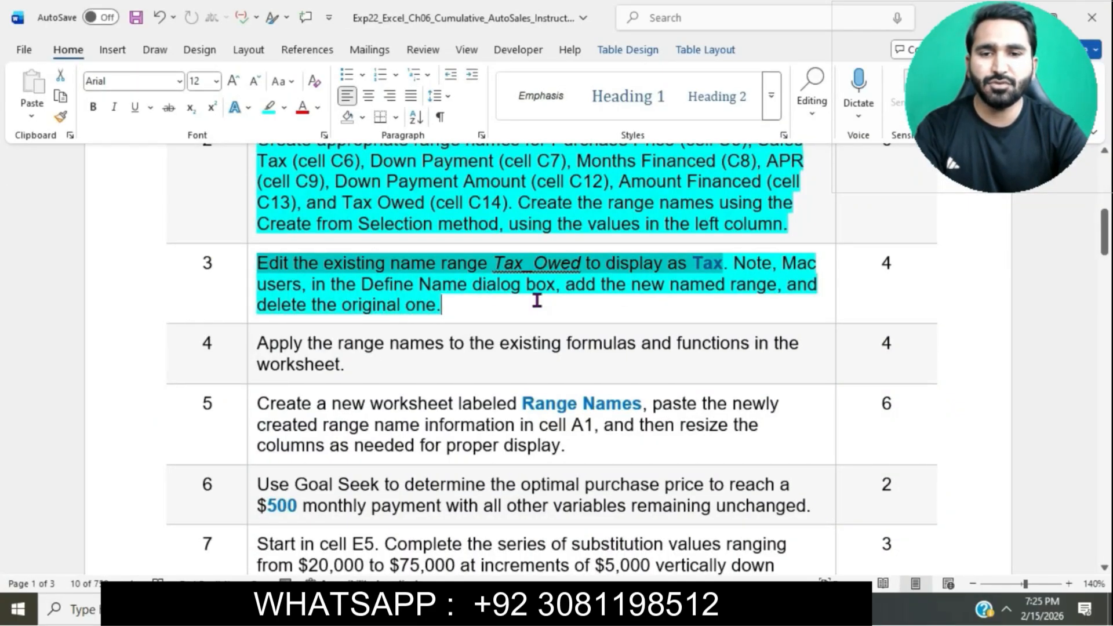
{"action": "scroll", "coordinate": [533, 298], "scroll_direction": "down", "scroll_amount": 3}
{"action": "left_click", "coordinate": [250, 249]}
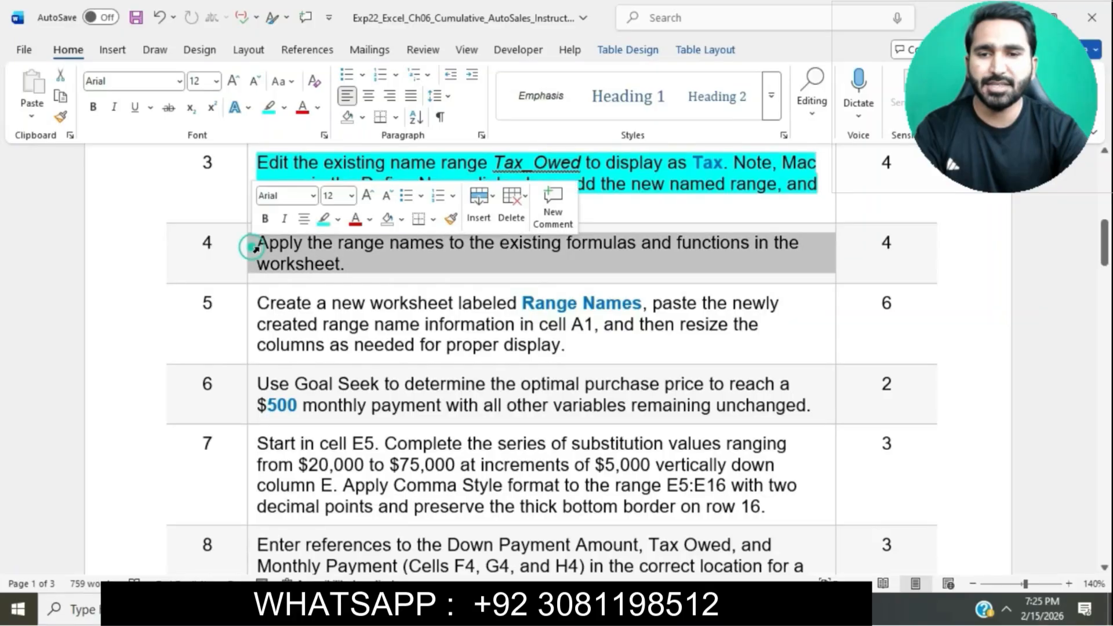
{"action": "left_click", "coordinate": [318, 217]}
{"action": "left_click_drag", "start_coordinate": [318, 253], "coordinate": [345, 253]}
{"action": "left_click", "coordinate": [345, 254]}
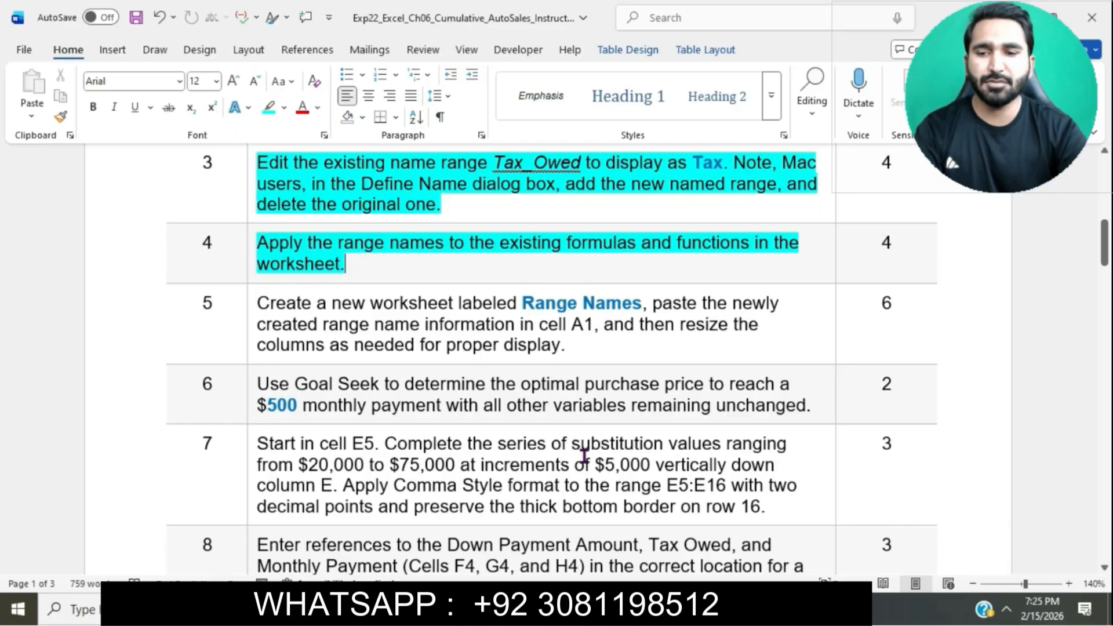
Switch to the Excel workbook and change the Down Payment Amount formula in C12 to =Purchase_Price*Down_Payment.
{"action": "left_click", "coordinate": [667, 609]}
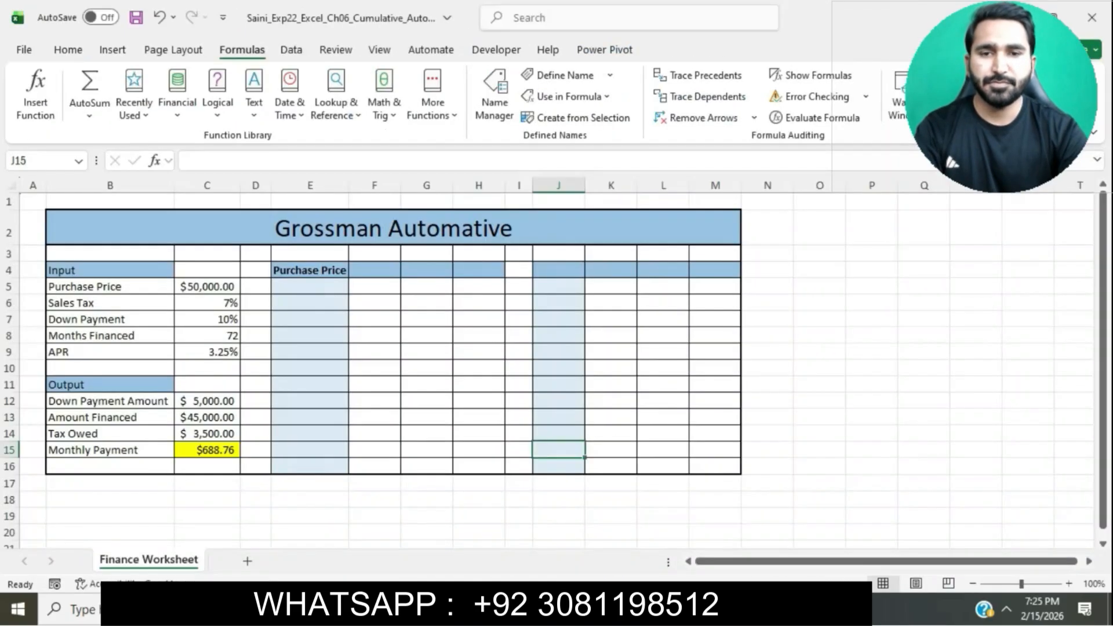
{"action": "left_click", "coordinate": [213, 399]}
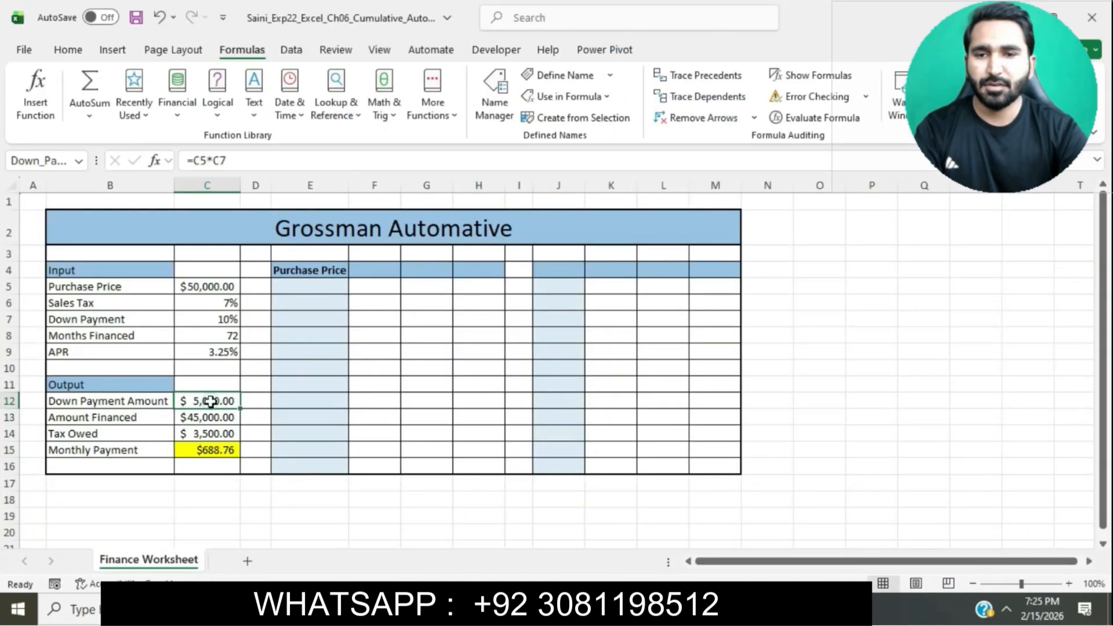
{"action": "left_click", "coordinate": [207, 164]}
{"action": "key", "text": "BackSpace"}
{"action": "key", "text": "BackSpace"}
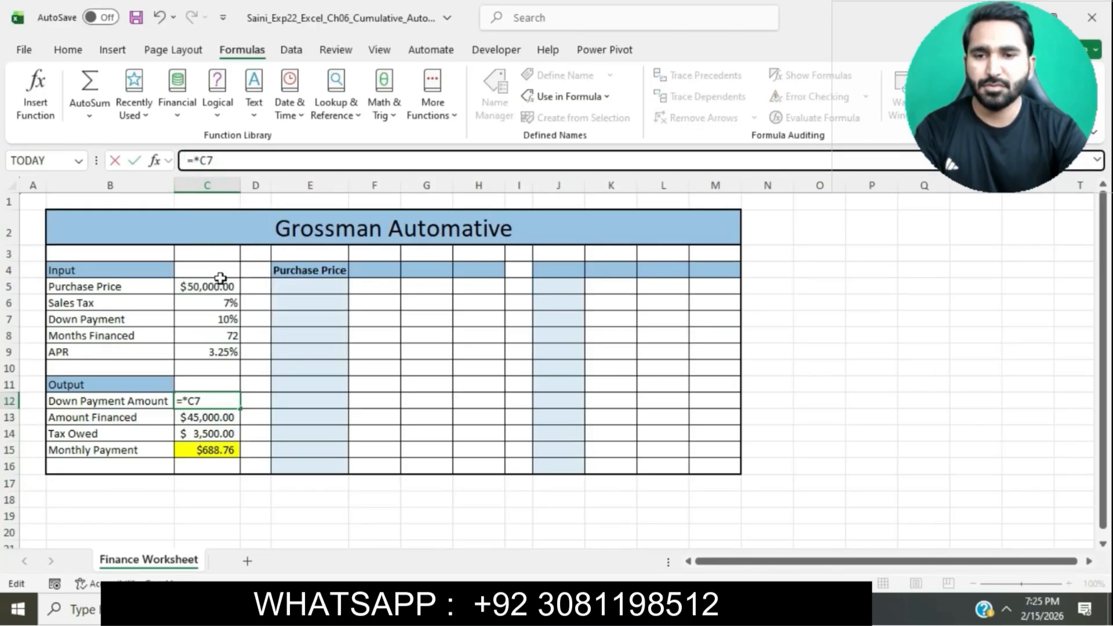
{"action": "left_click", "coordinate": [221, 280]}
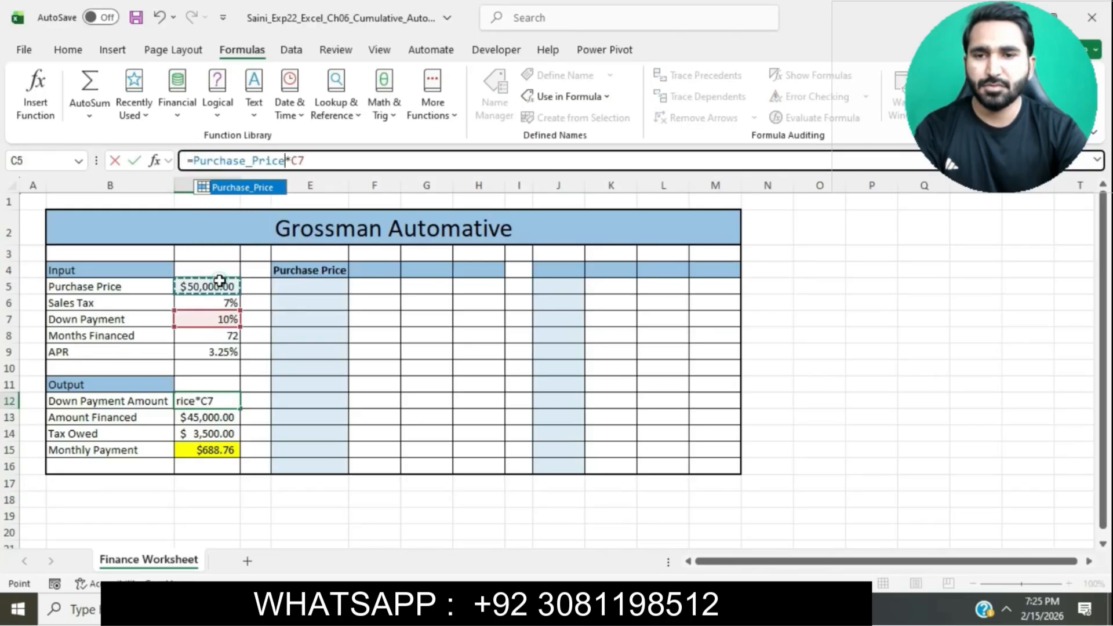
{"action": "left_click", "coordinate": [327, 158]}
{"action": "key", "text": "BackSpace"}
{"action": "key", "text": "BackSpace"}
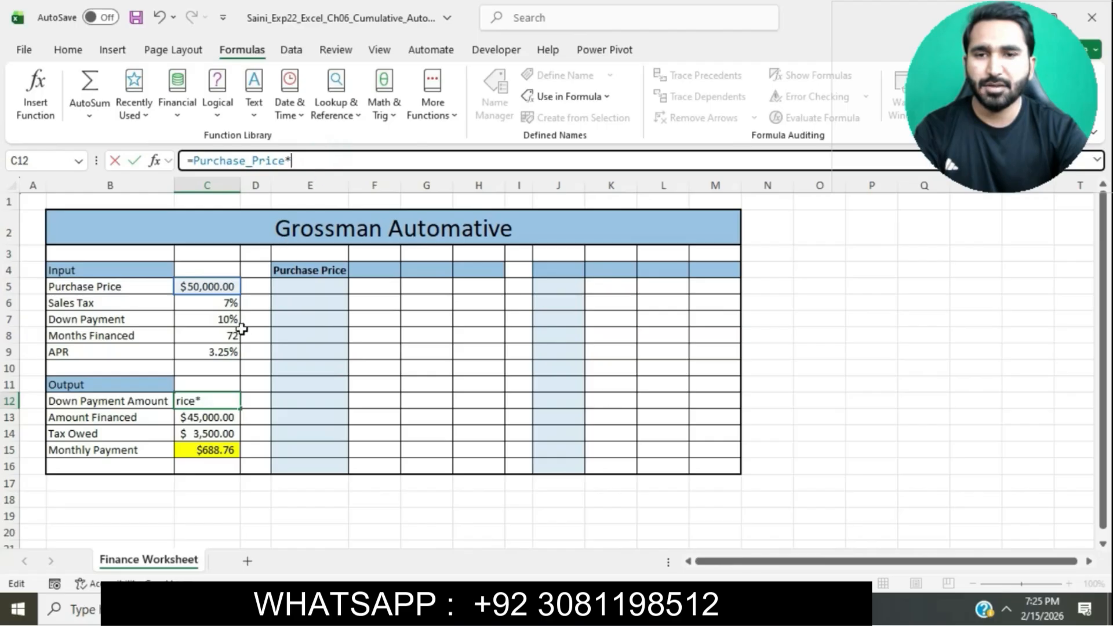
{"action": "left_click", "coordinate": [216, 313]}
{"action": "key", "text": "Return"}
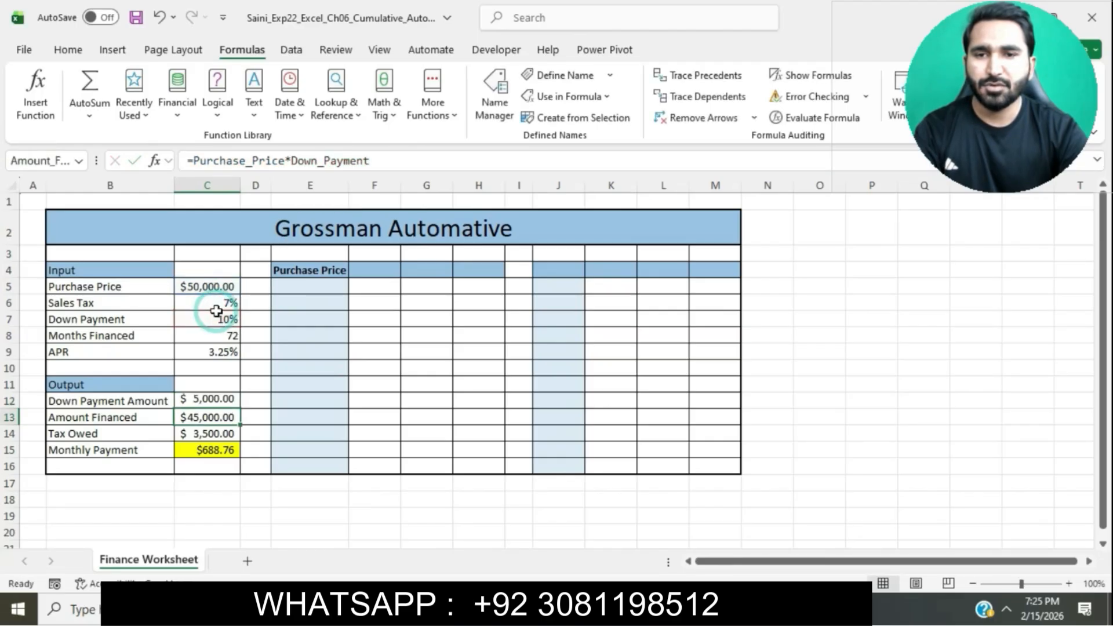
Change the Amount Financed formula in C13 to =Purchase_Price-Down_Payment_Amount.
{"action": "left_click", "coordinate": [206, 160]}
{"action": "key", "text": "BackSpace"}
{"action": "key", "text": "BackSpace"}
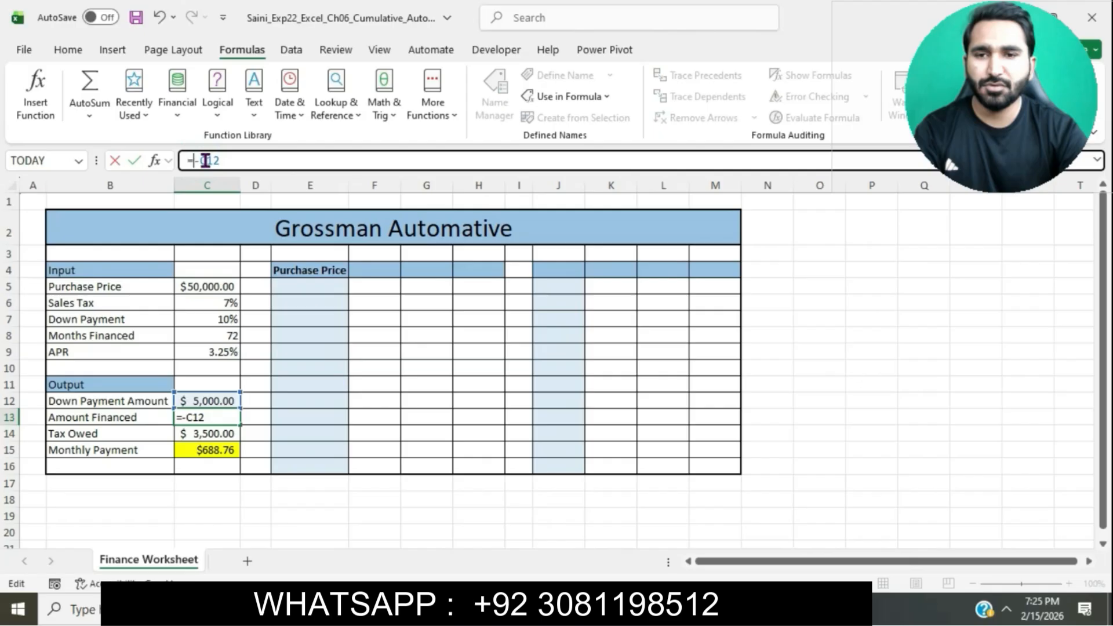
{"action": "left_click", "coordinate": [210, 286]}
{"action": "left_click", "coordinate": [323, 164]}
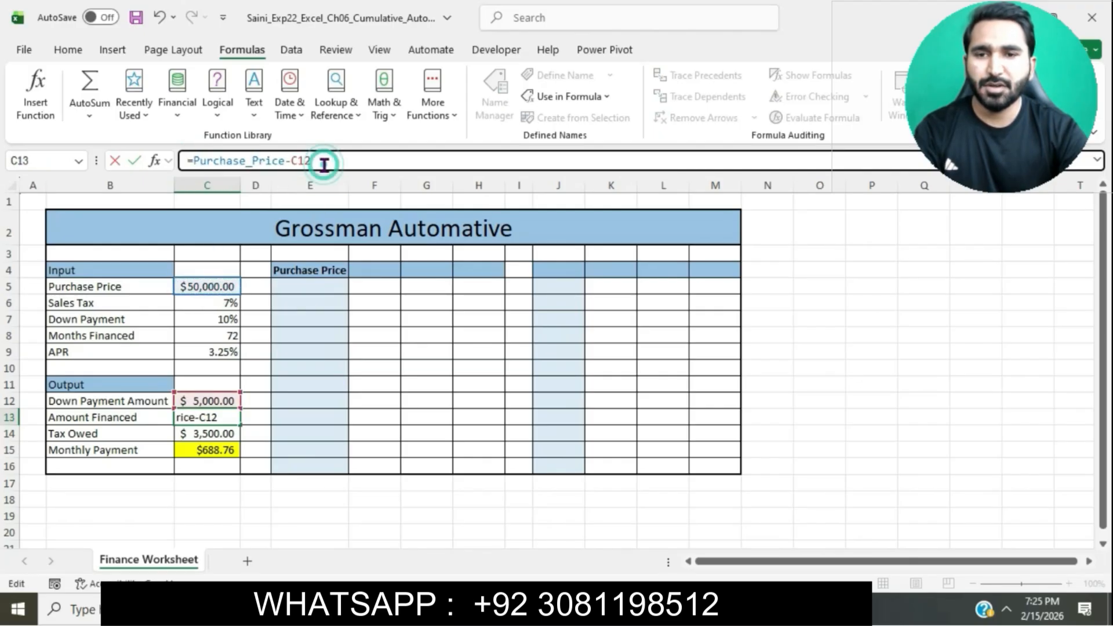
{"action": "key", "text": "BackSpace"}
{"action": "key", "text": "BackSpace"}
{"action": "key", "text": "BackSpace"}
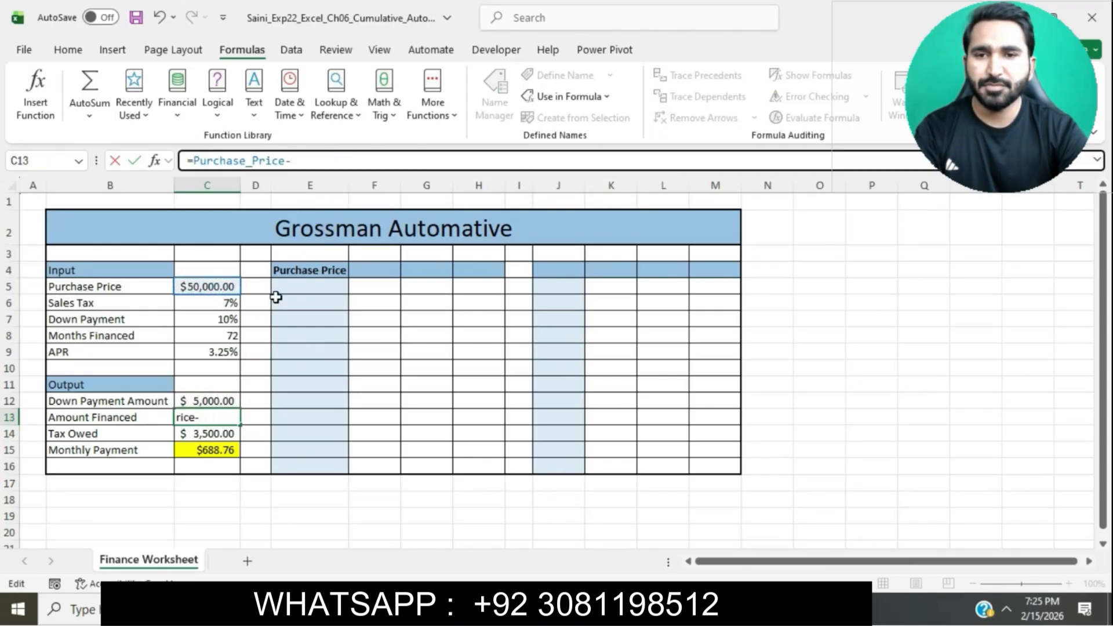
{"action": "left_click", "coordinate": [215, 399]}
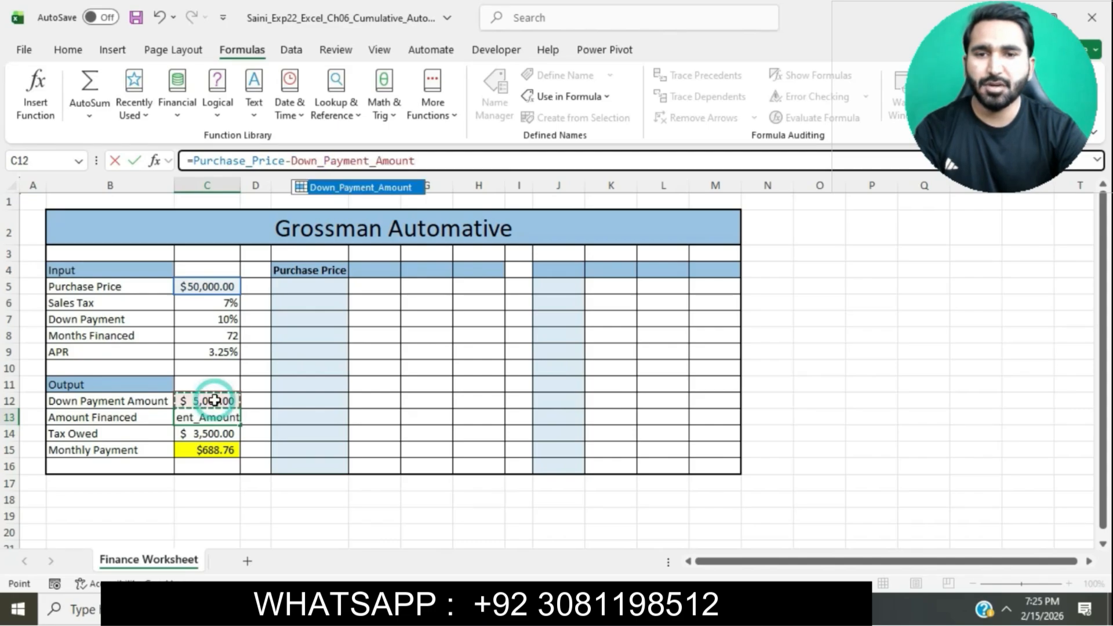
{"action": "key", "text": "Return"}
Change the Tax Owed formula in C14 to =Purchase_Price*Sales_Tax.
{"action": "double_click", "coordinate": [204, 161]}
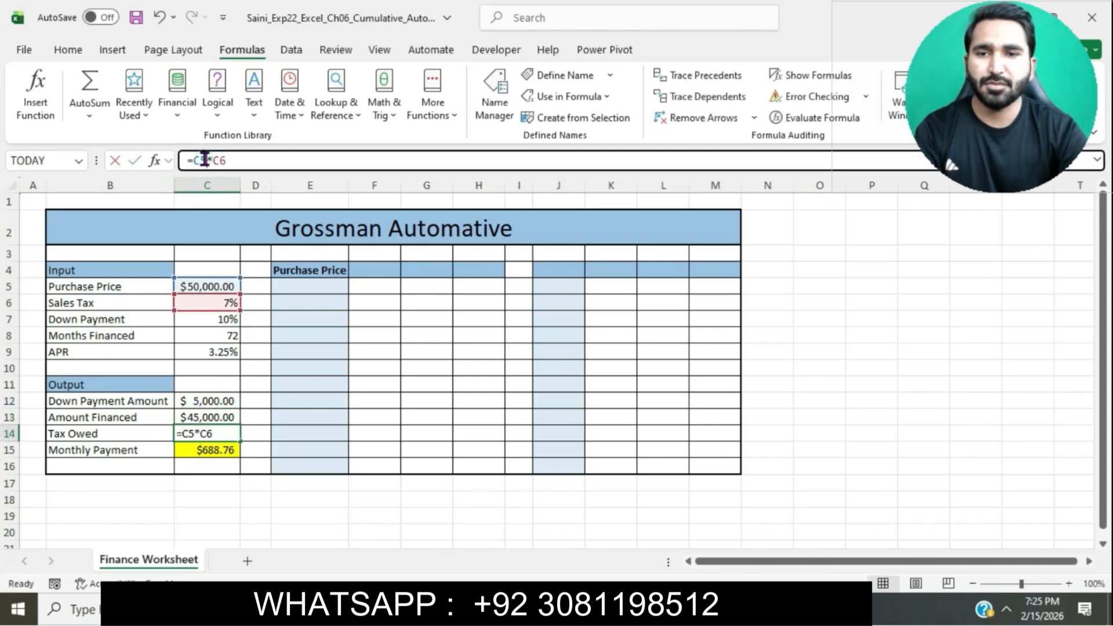
{"action": "key", "text": "BackSpace"}
{"action": "left_click", "coordinate": [196, 277]}
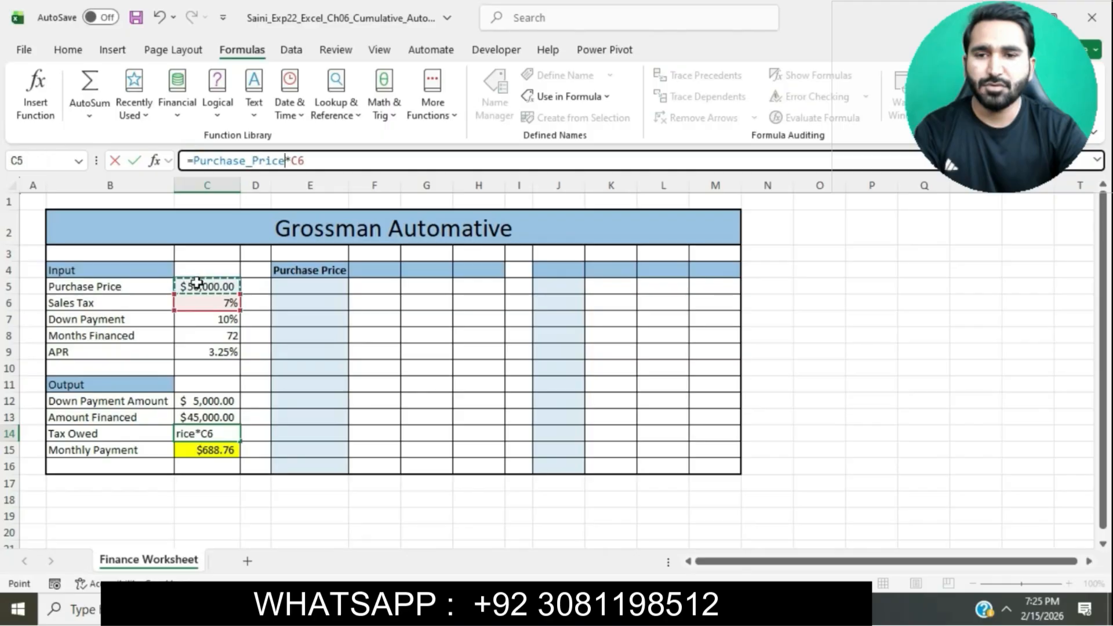
{"action": "left_click", "coordinate": [333, 158]}
{"action": "key", "text": "BackSpace"}
{"action": "key", "text": "BackSpace"}
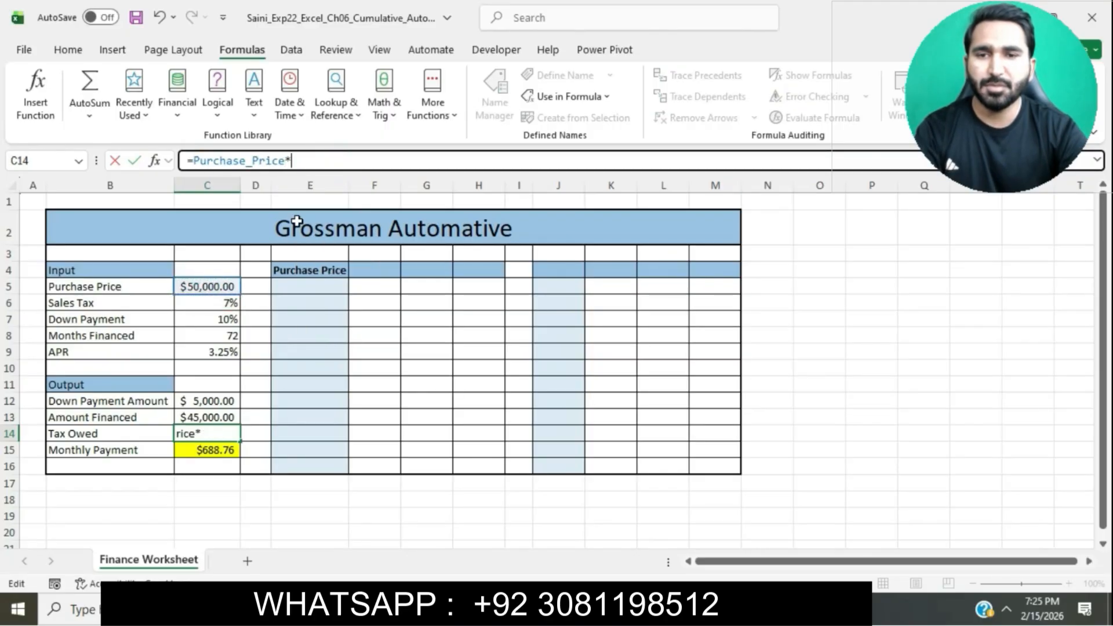
{"action": "left_click", "coordinate": [226, 300]}
{"action": "key", "text": "Return"}
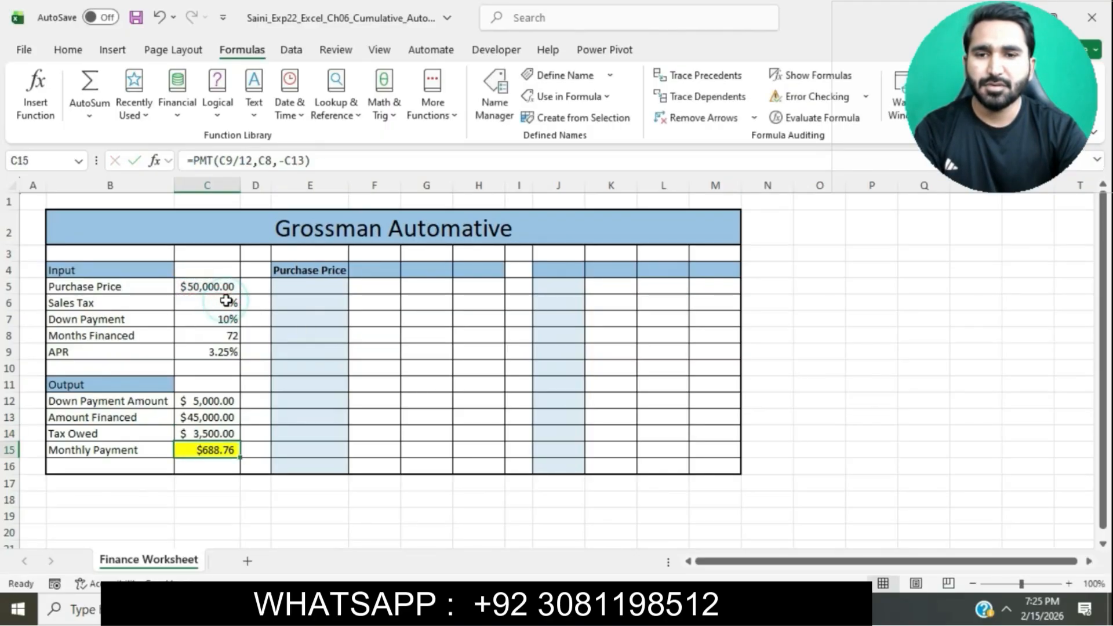
In the Monthly Payment formula in C15, replace the rate and period references with the range names APR and Months_Financed.
{"action": "left_click", "coordinate": [236, 168]}
{"action": "key", "text": "BackSpace"}
{"action": "key", "text": "BackSpace"}
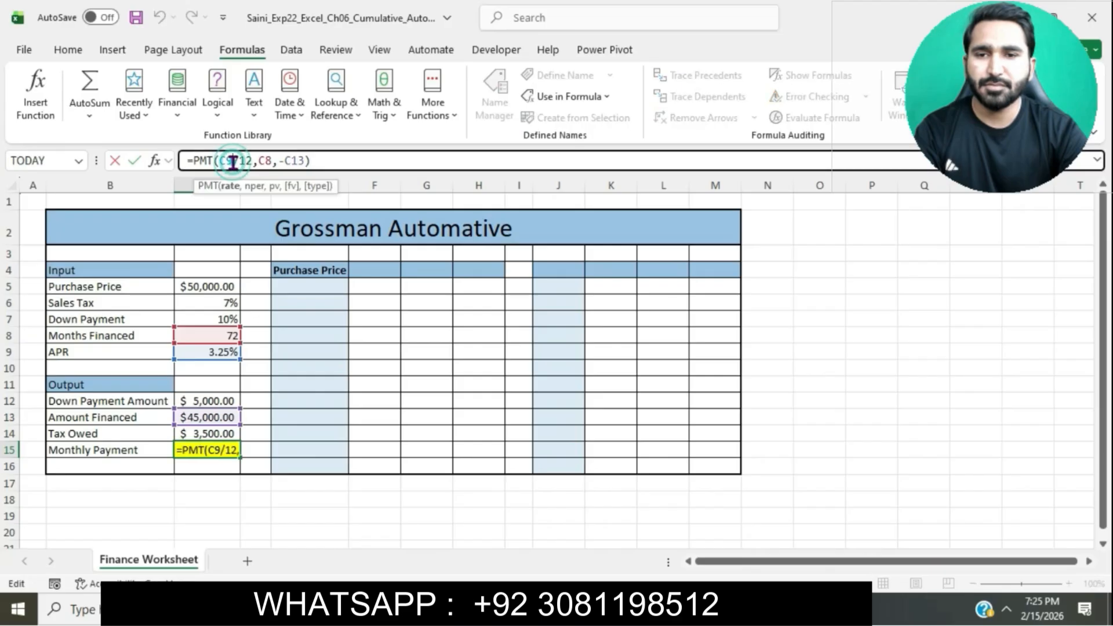
{"action": "left_click", "coordinate": [223, 354]}
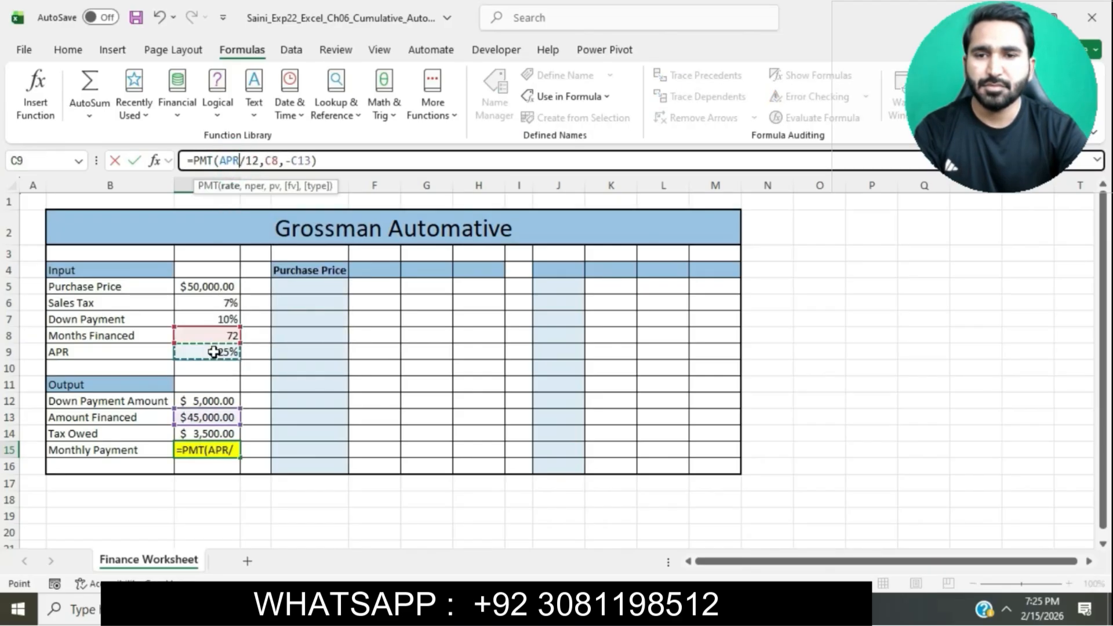
{"action": "left_click", "coordinate": [279, 161]}
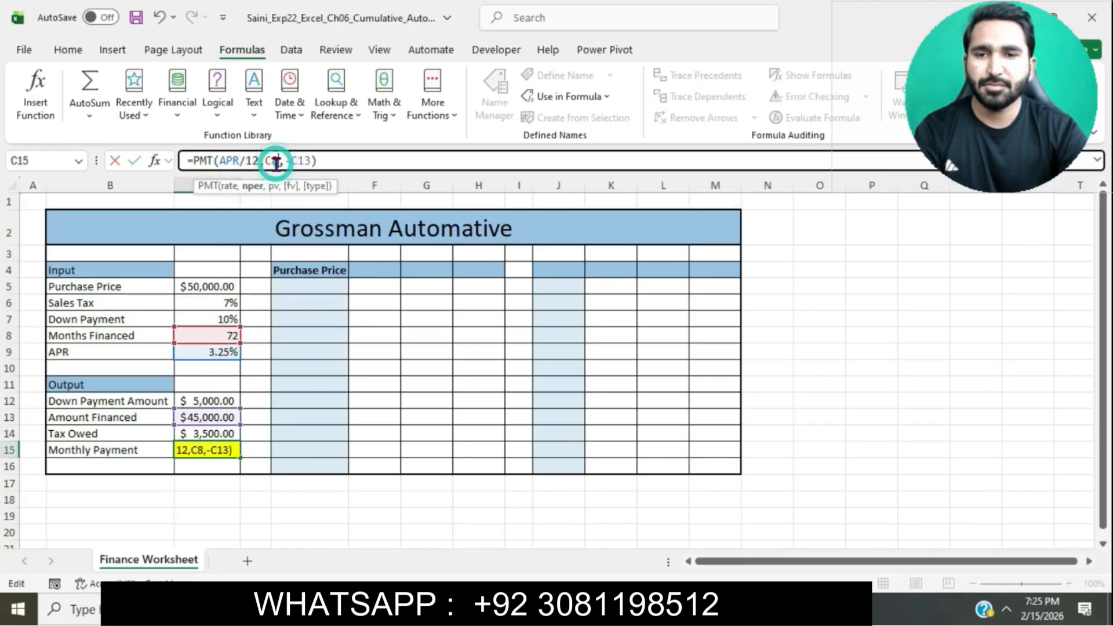
{"action": "key", "text": "BackSpace"}
{"action": "key", "text": "BackSpace"}
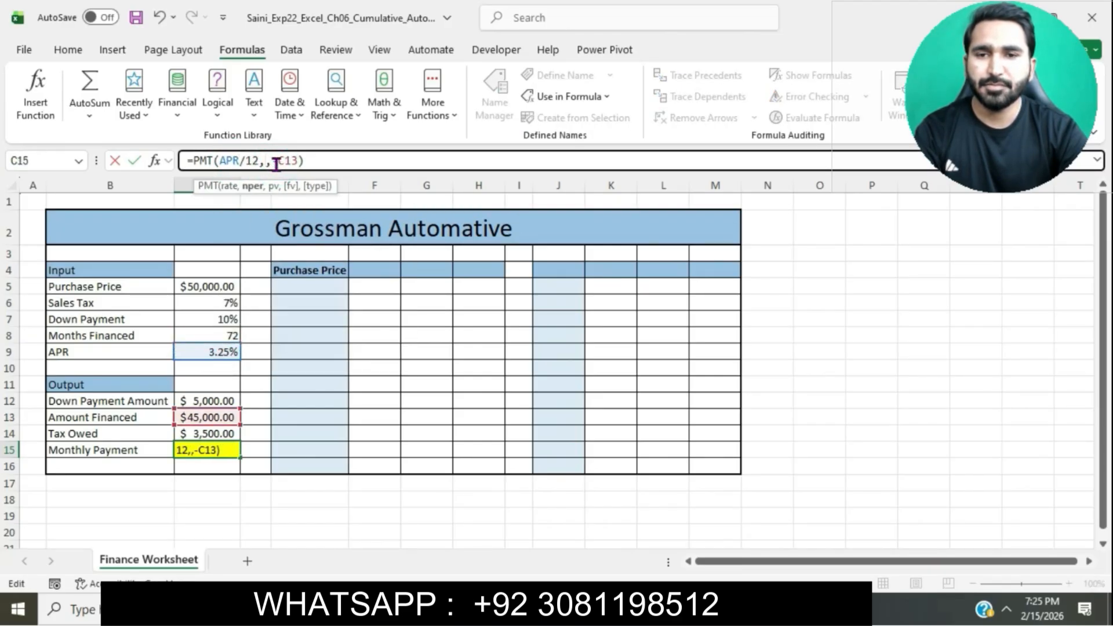
{"action": "left_click", "coordinate": [214, 334]}
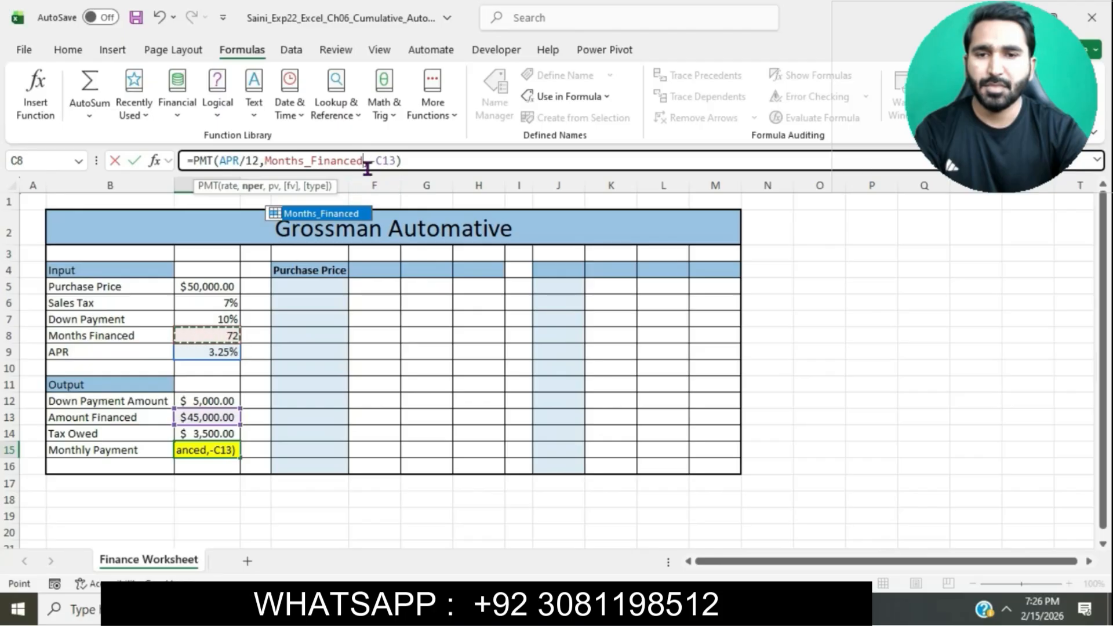
Replace the C13 reference with Amount_Financed so C15 reads =PMT(APR/12,Months_Financed,-Amount_Financed).
{"action": "left_click", "coordinate": [395, 163]}
{"action": "key", "text": "BackSpace"}
{"action": "key", "text": "BackSpace"}
{"action": "key", "text": "BackSpace"}
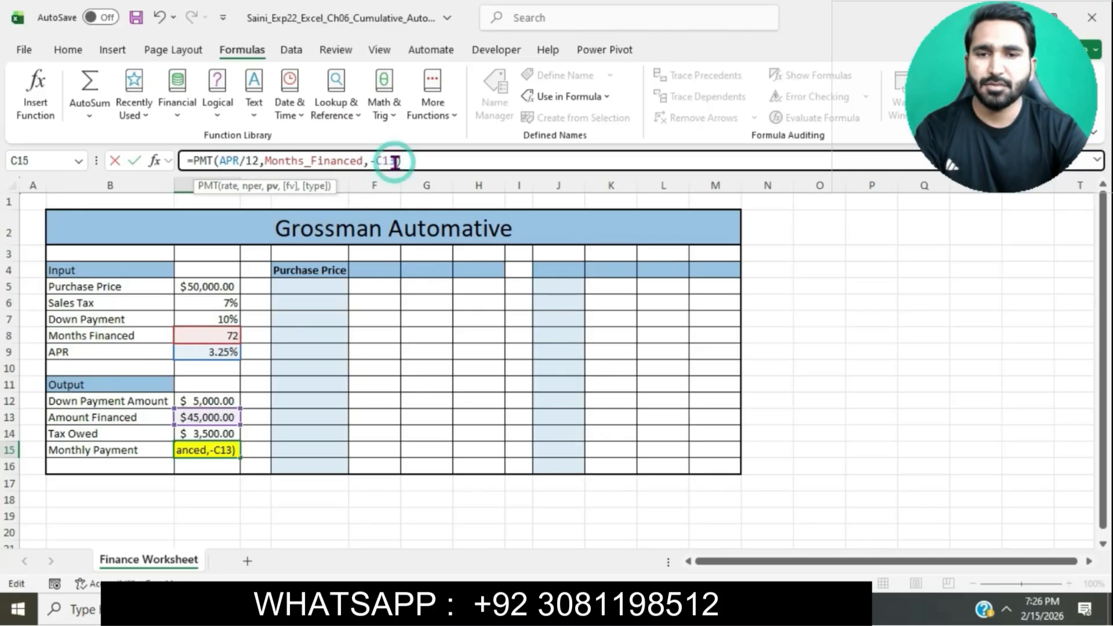
{"action": "left_click", "coordinate": [222, 415]}
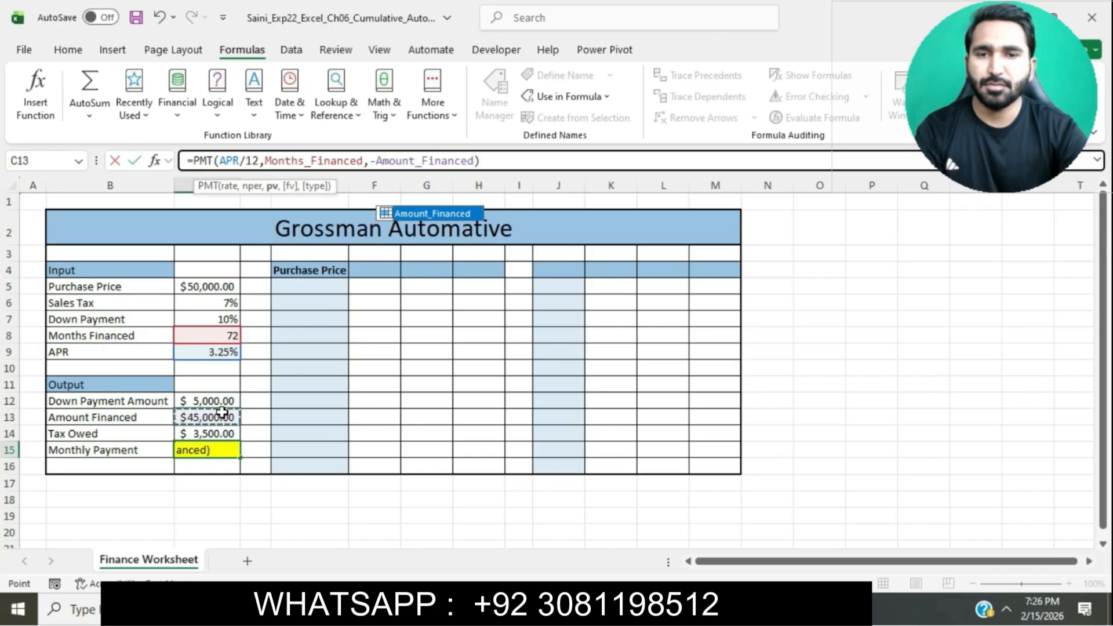
{"action": "key", "text": "Return"}
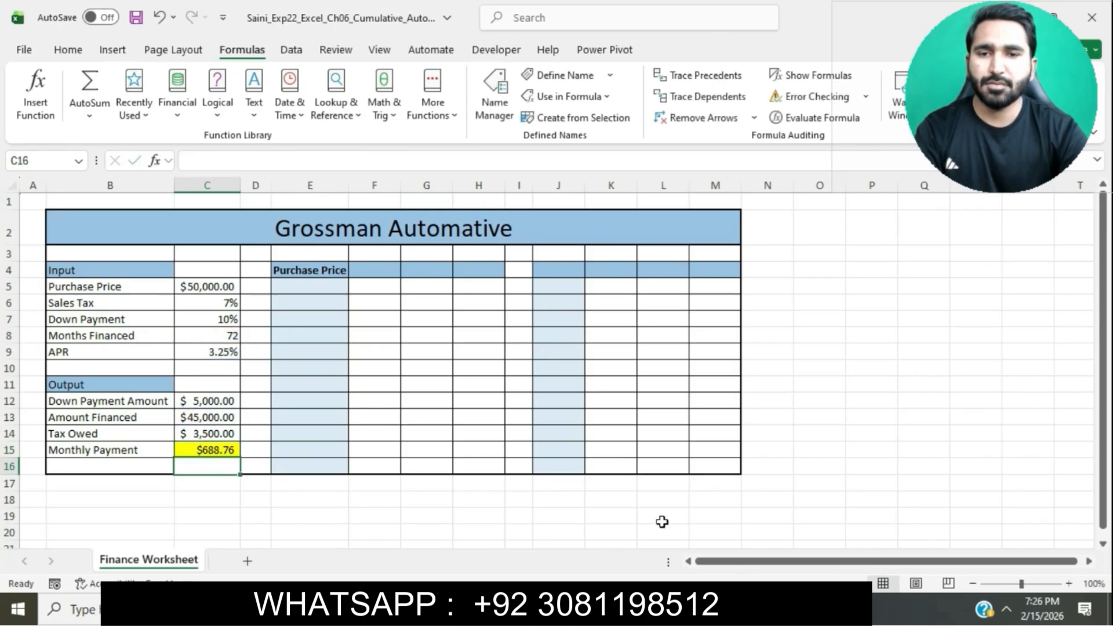
Switch to the Word instructions and highlight the step 5 instruction text in turquoise.
{"action": "key", "text": "alt+Tab"}
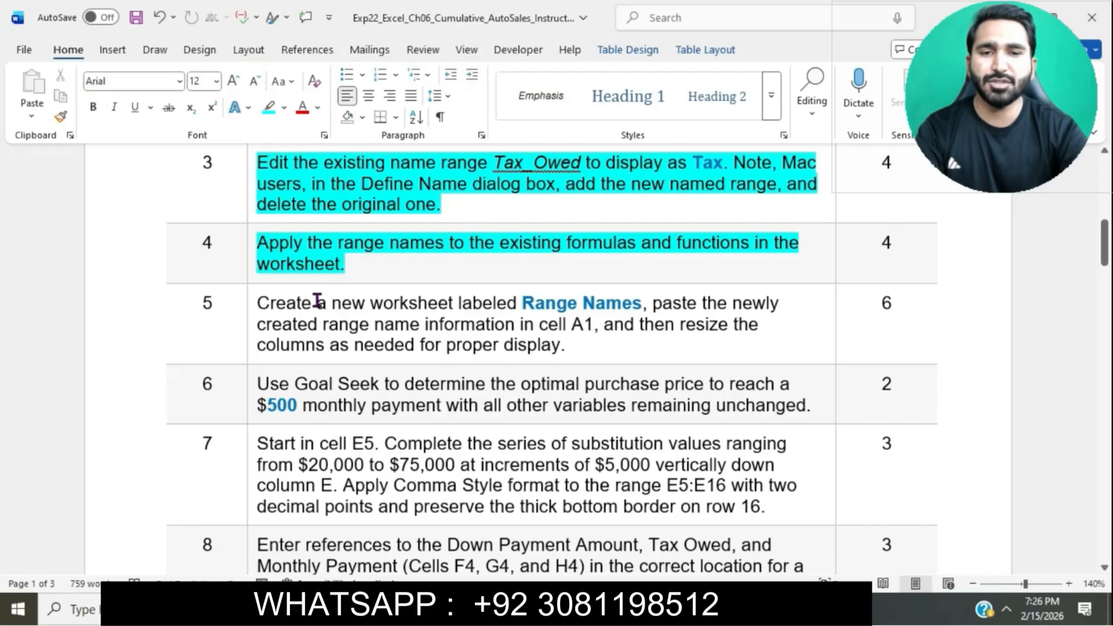
{"action": "left_click", "coordinate": [251, 302]}
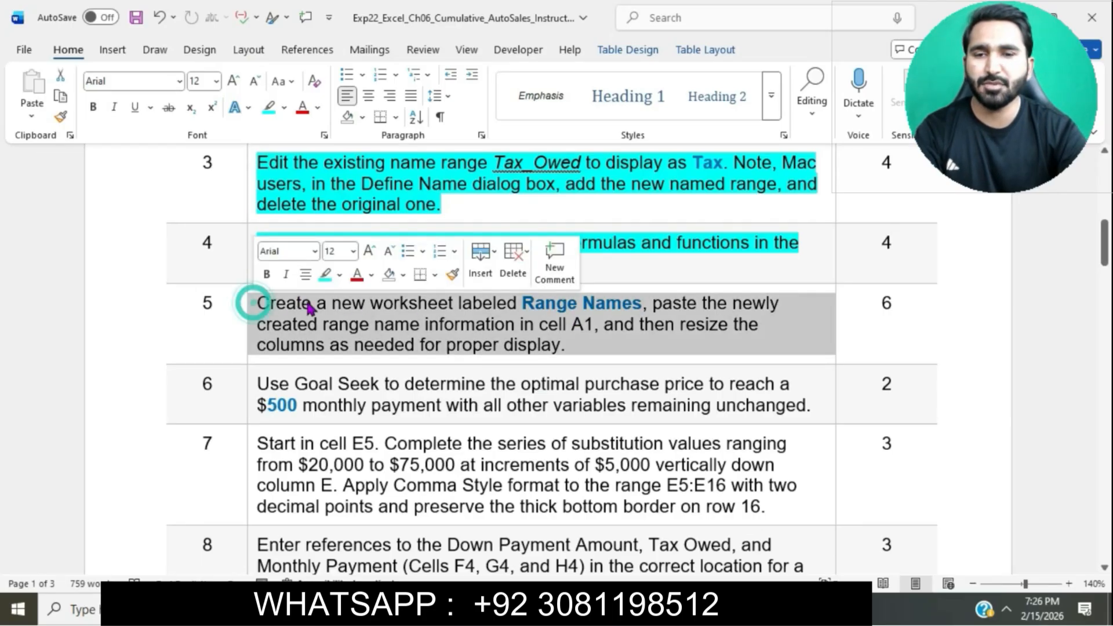
{"action": "left_click", "coordinate": [323, 277]}
{"action": "left_click", "coordinate": [320, 326]}
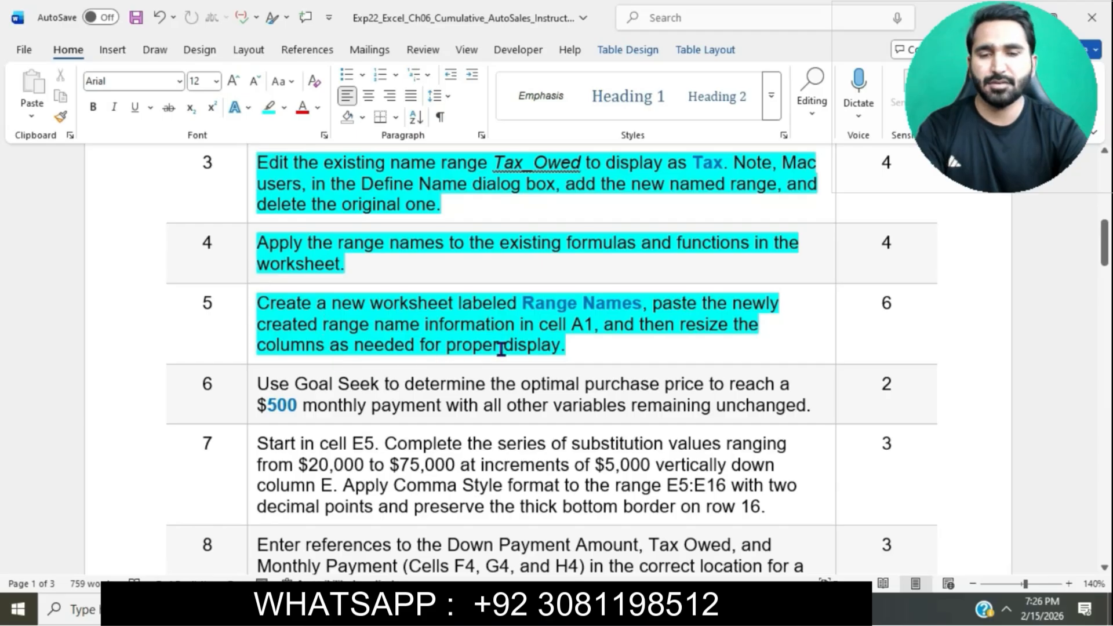
Copy the sheet label from step 5, switch to the Excel workbook and add a new worksheet named Range Names.
{"action": "left_click_drag", "start_coordinate": [522, 303], "coordinate": [636, 305]}
{"action": "key", "text": "ctrl+c"}
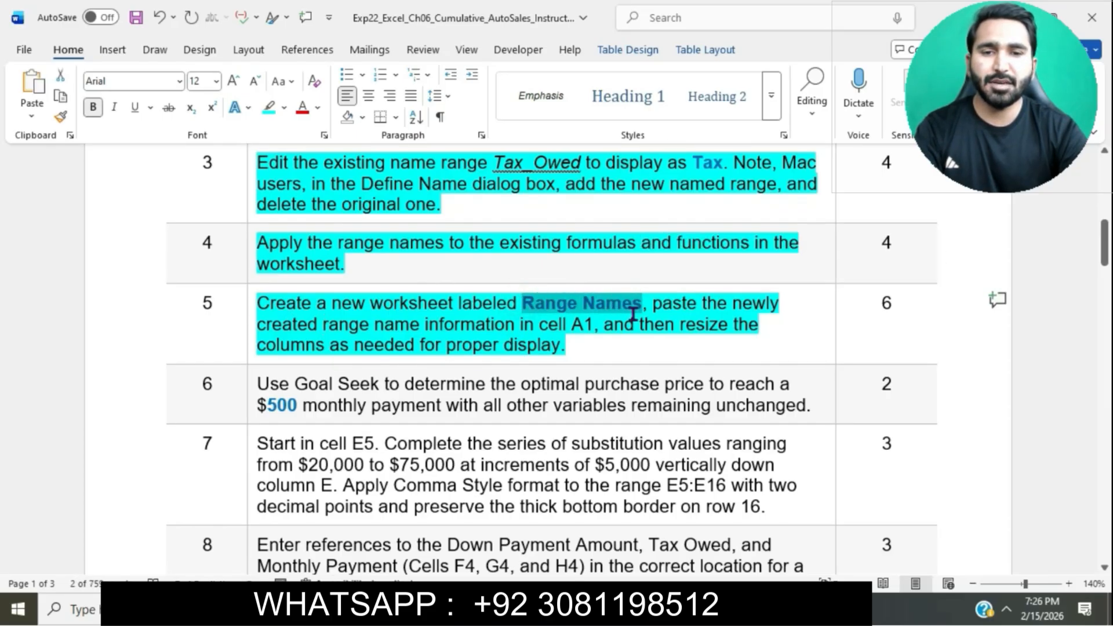
{"action": "key", "text": "alt+Tab"}
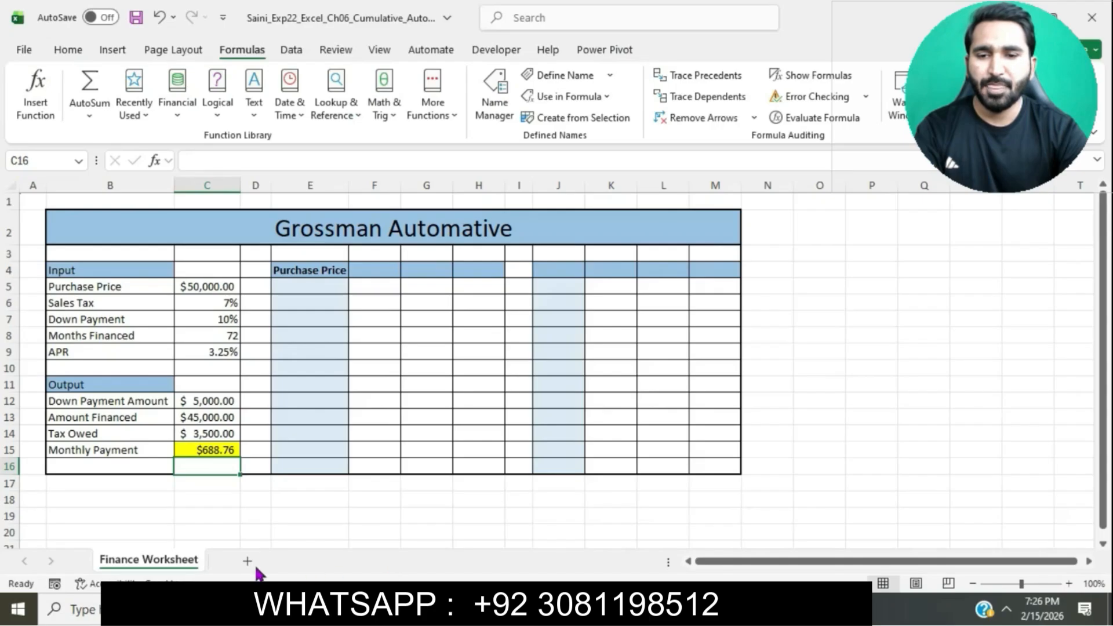
{"action": "left_click", "coordinate": [248, 562]}
{"action": "right_click", "coordinate": [246, 558]}
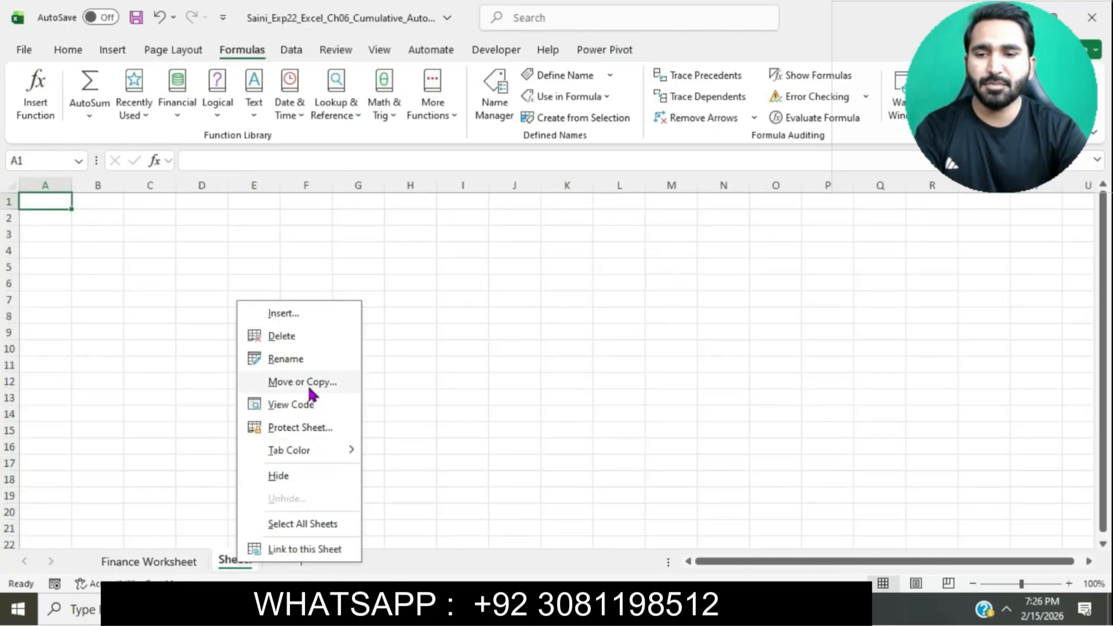
{"action": "left_click", "coordinate": [293, 359]}
{"action": "type", "text": "Range Names"}
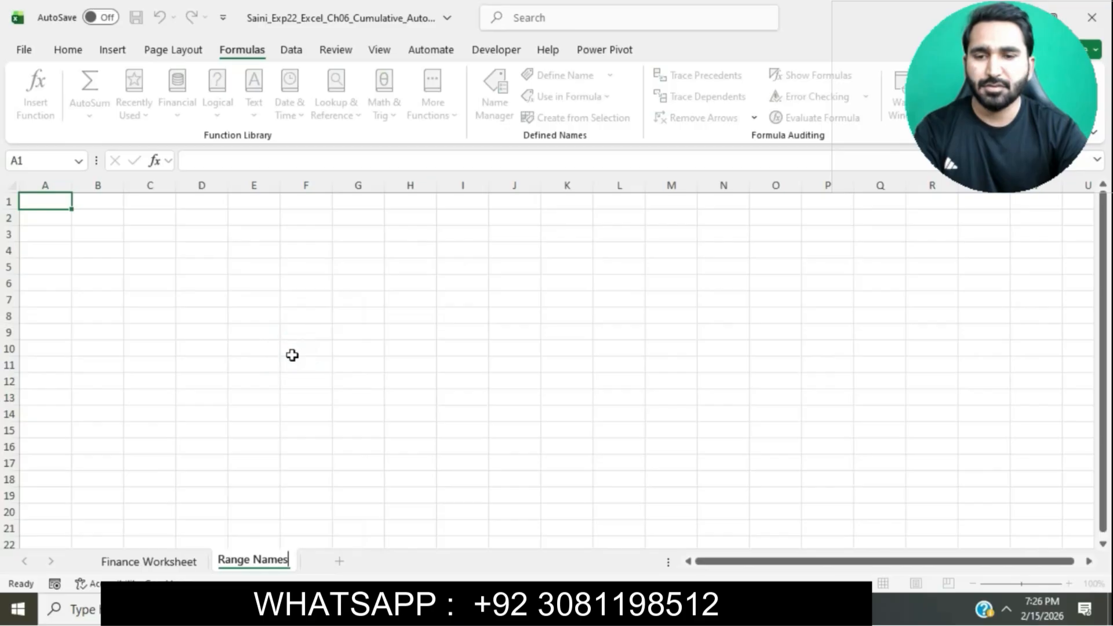
{"action": "left_click", "coordinate": [197, 265]}
Check the rest of step 5 in Word, then paste the list of all range names in Excel at A1 of the Range Names sheet.
{"action": "key", "text": "alt+Tab"}
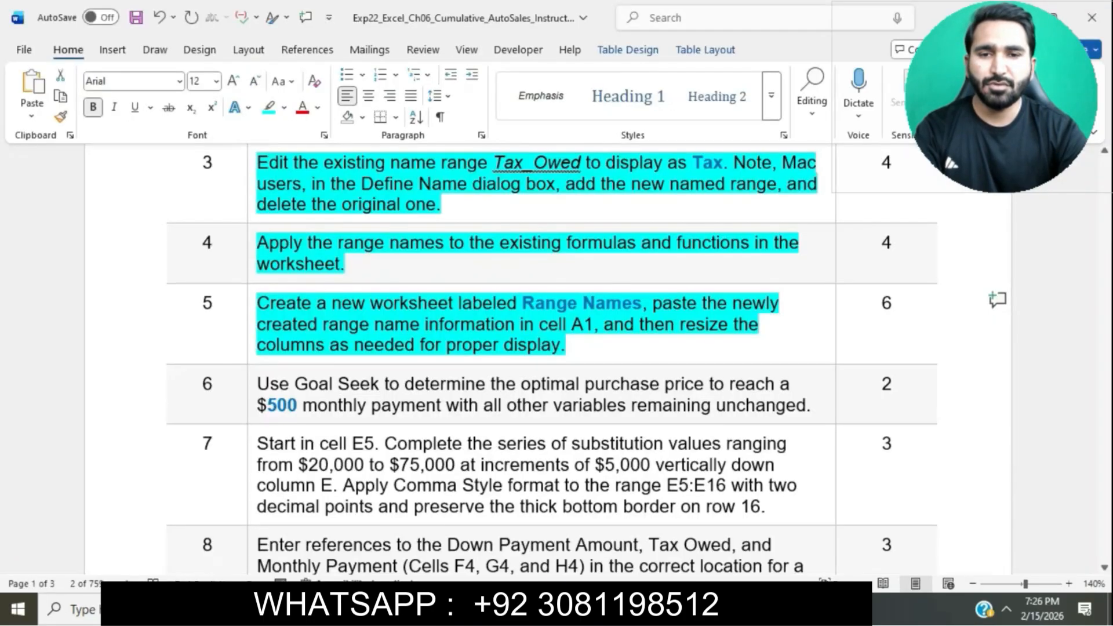
{"action": "left_click_drag", "start_coordinate": [523, 303], "coordinate": [608, 353]}
{"action": "left_click", "coordinate": [638, 608]}
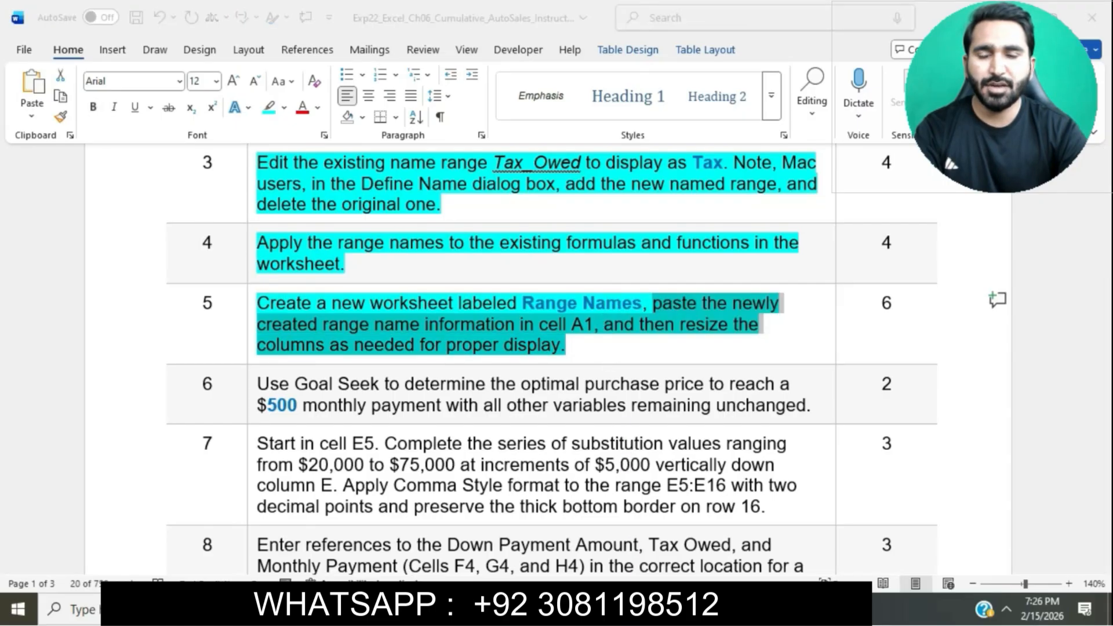
{"action": "left_click", "coordinate": [56, 201]}
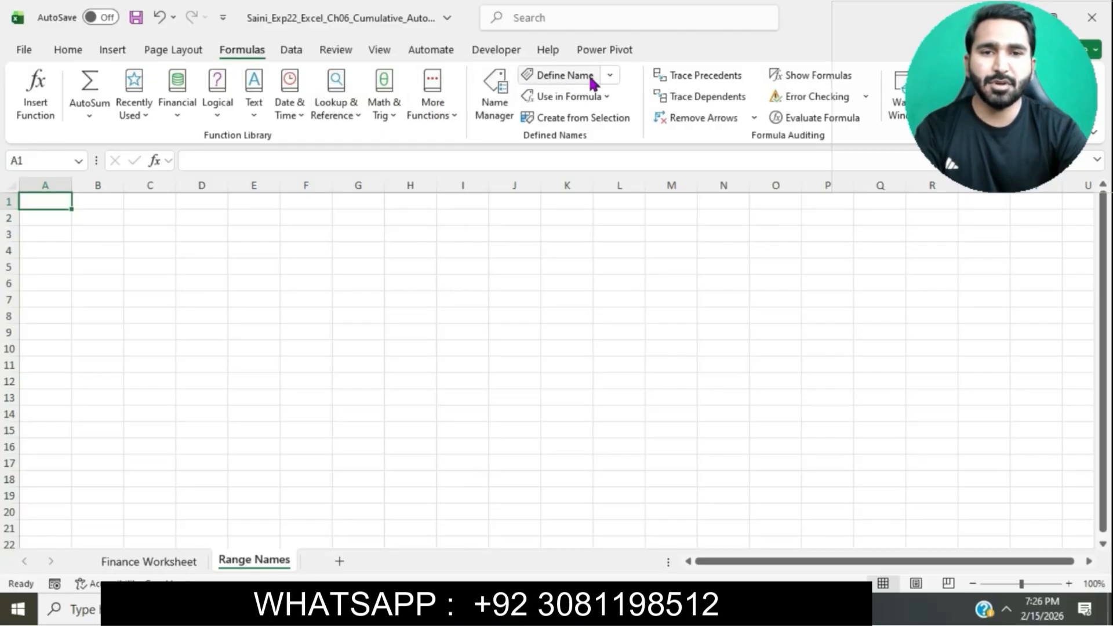
{"action": "left_click", "coordinate": [609, 97]}
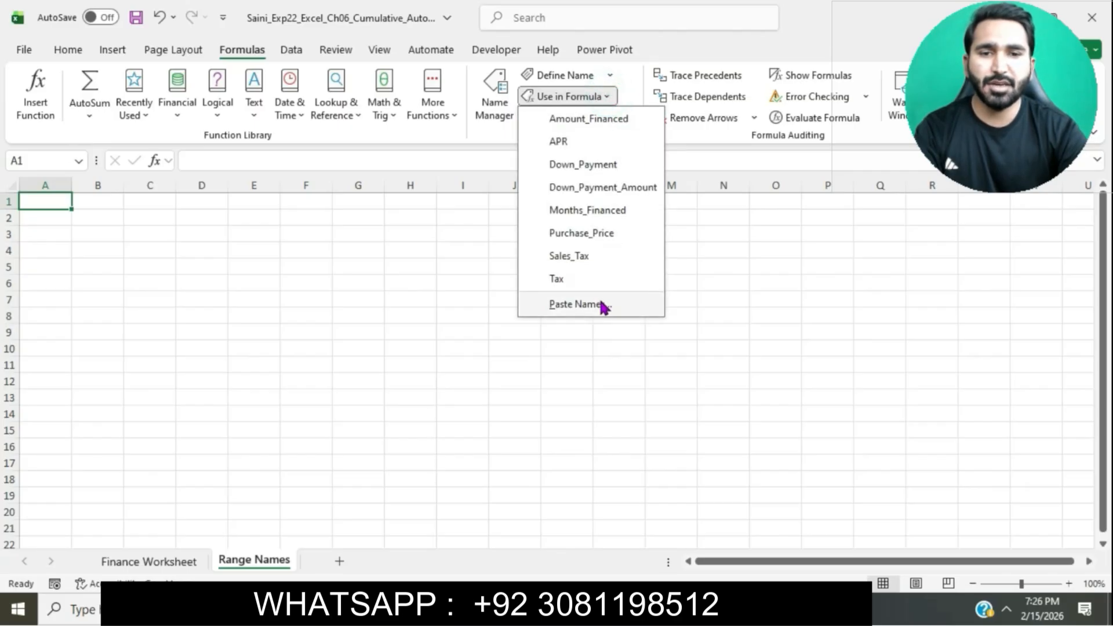
{"action": "left_click", "coordinate": [603, 305]}
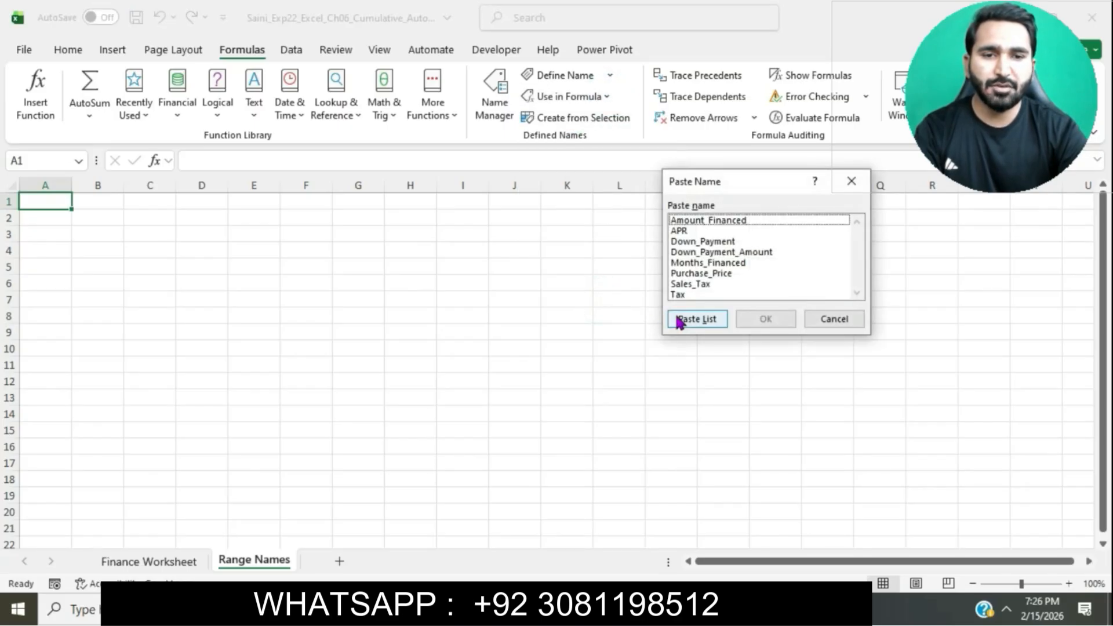
{"action": "left_click", "coordinate": [697, 319]}
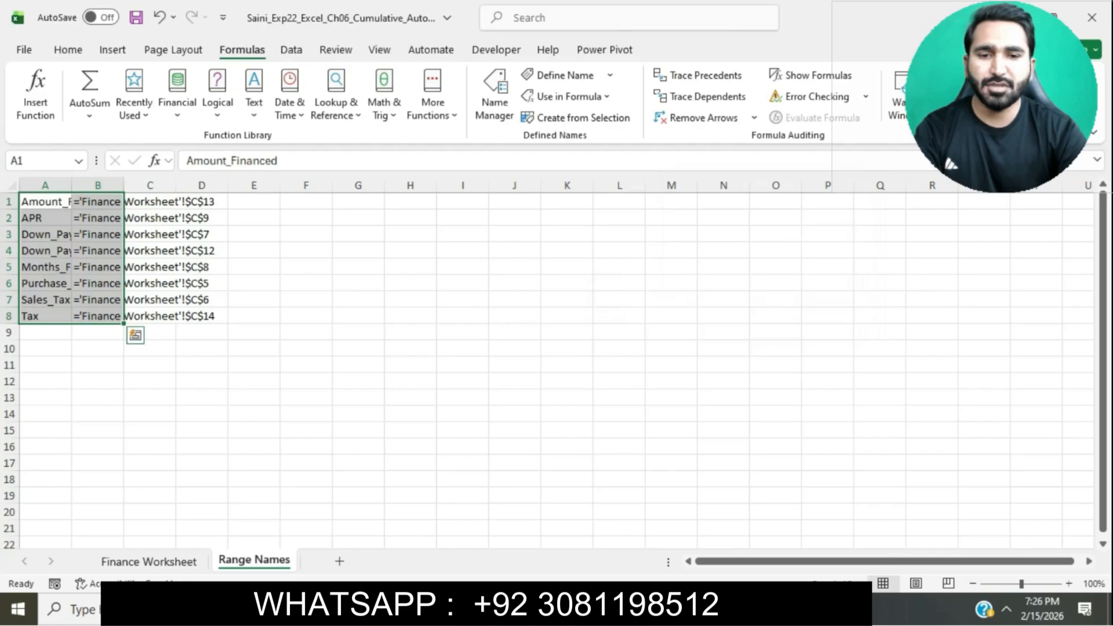
Recheck step 5 in Word, then AutoFit the widths of columns A and B on the Range Names sheet in Excel.
{"action": "left_click", "coordinate": [606, 608]}
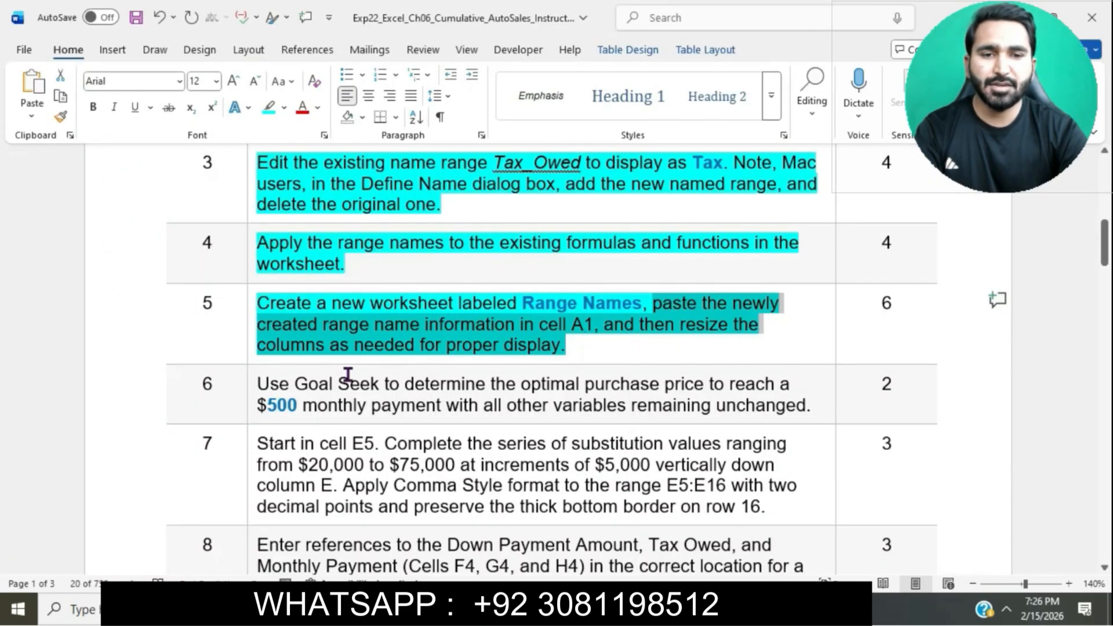
{"action": "left_click", "coordinate": [603, 609]}
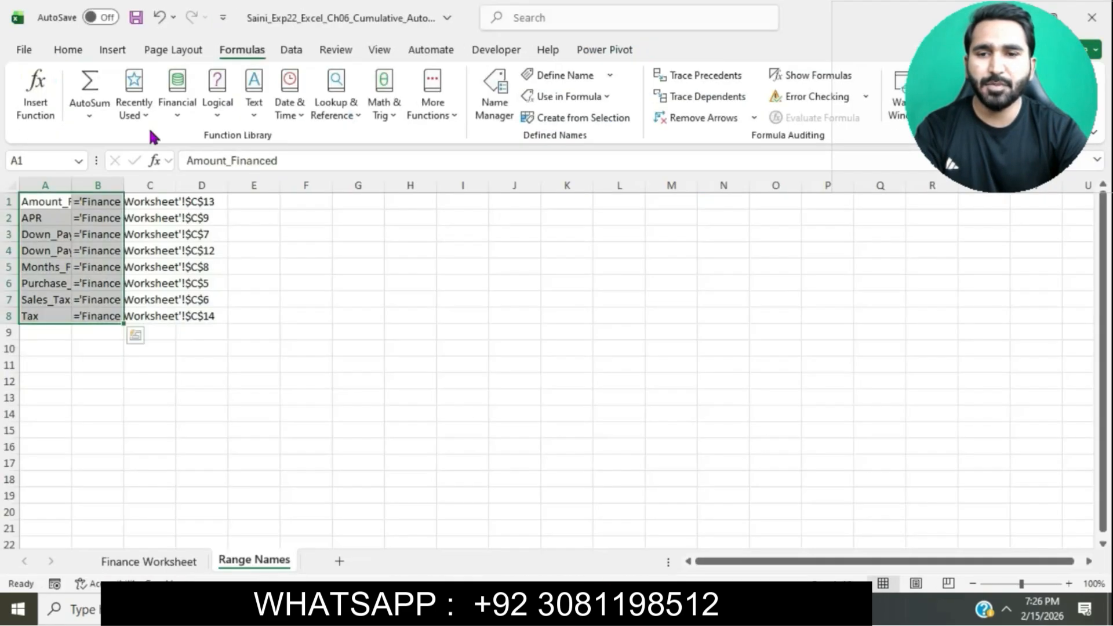
{"action": "left_click", "coordinate": [68, 51]}
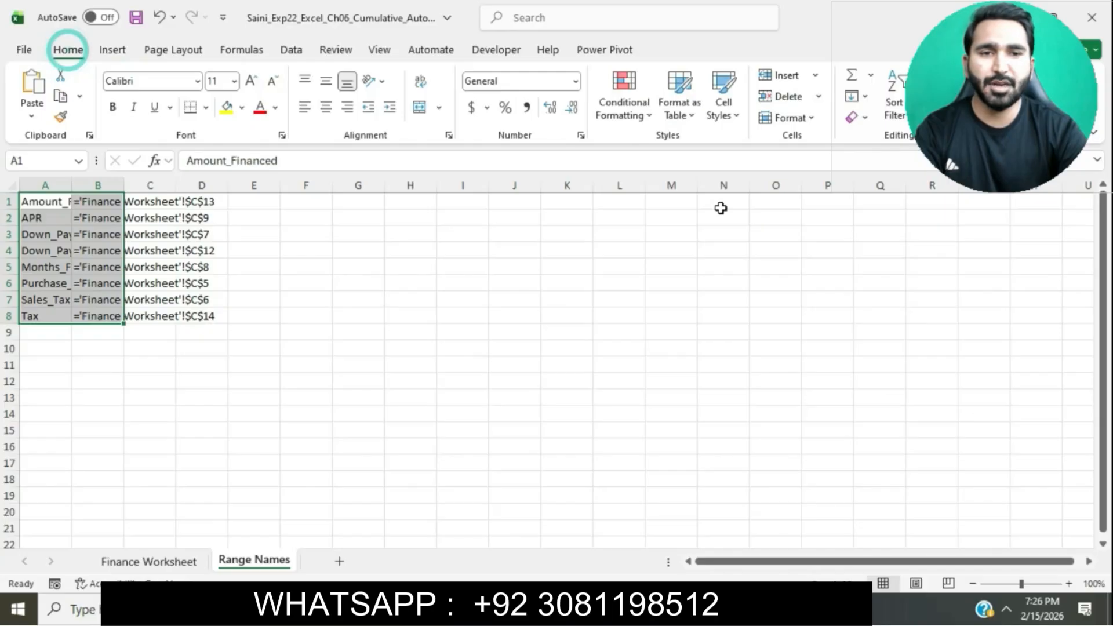
{"action": "left_click", "coordinate": [816, 118]}
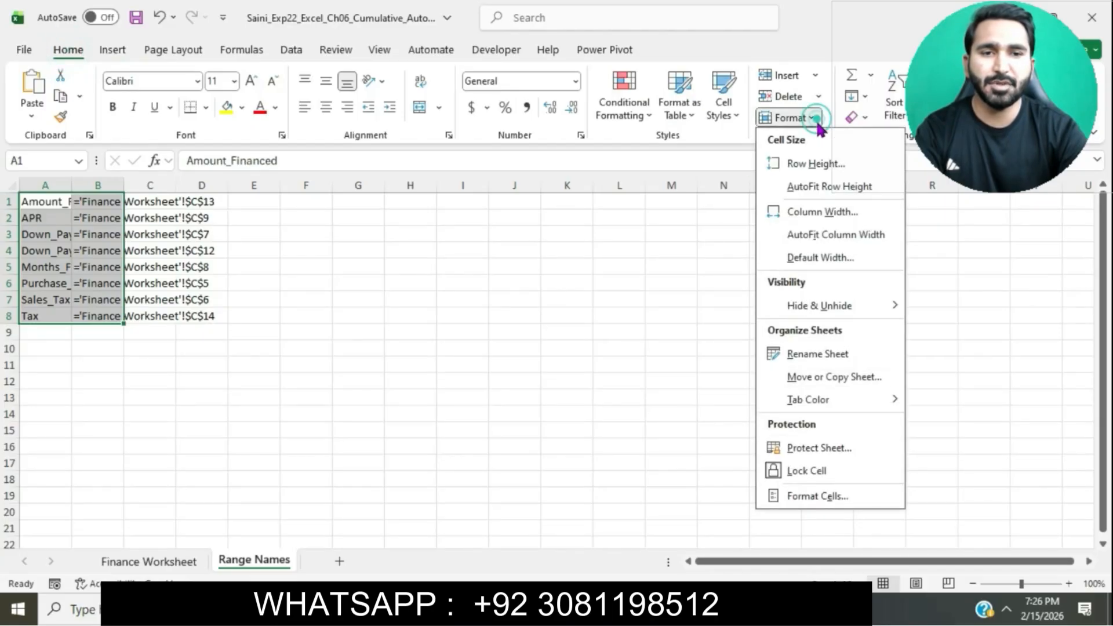
{"action": "left_click", "coordinate": [846, 234]}
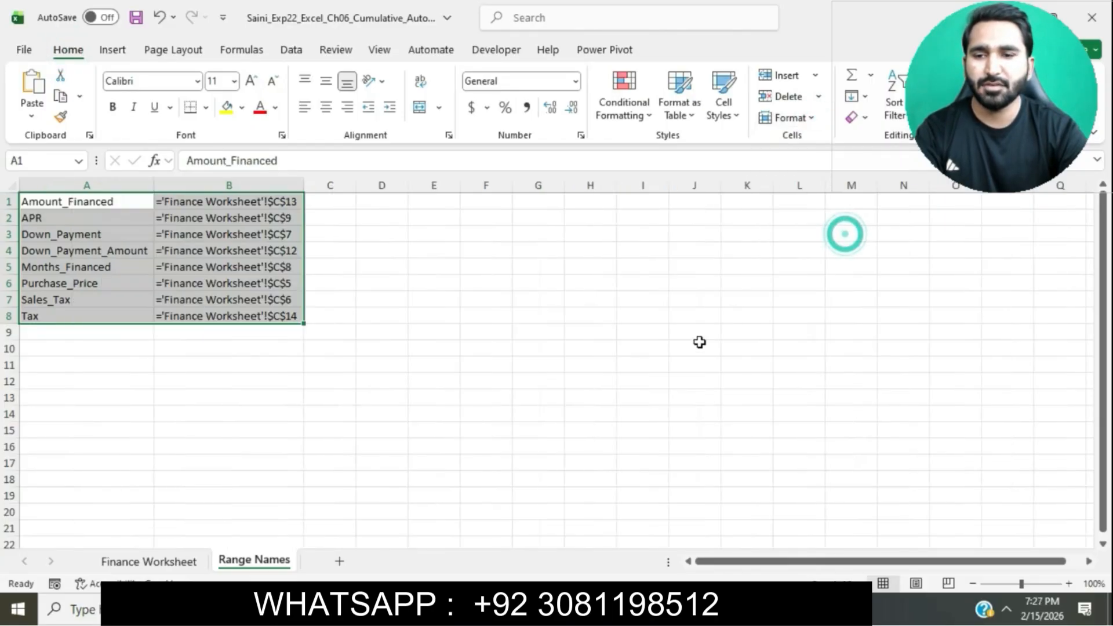
{"action": "left_click", "coordinate": [688, 351]}
Return to the Word instructions and highlight the step 6 Goal Seek instruction in turquoise.
{"action": "key", "text": "alt+Tab"}
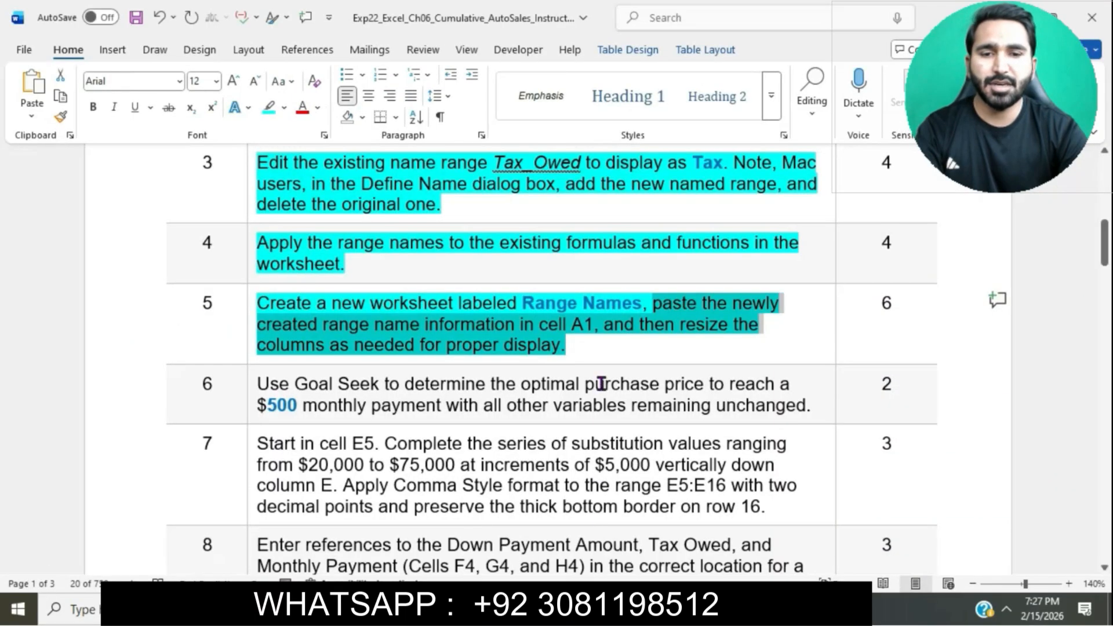
{"action": "scroll", "coordinate": [599, 352], "scroll_direction": "down", "scroll_amount": 1}
{"action": "scroll", "coordinate": [599, 352], "scroll_direction": "down", "scroll_amount": 1}
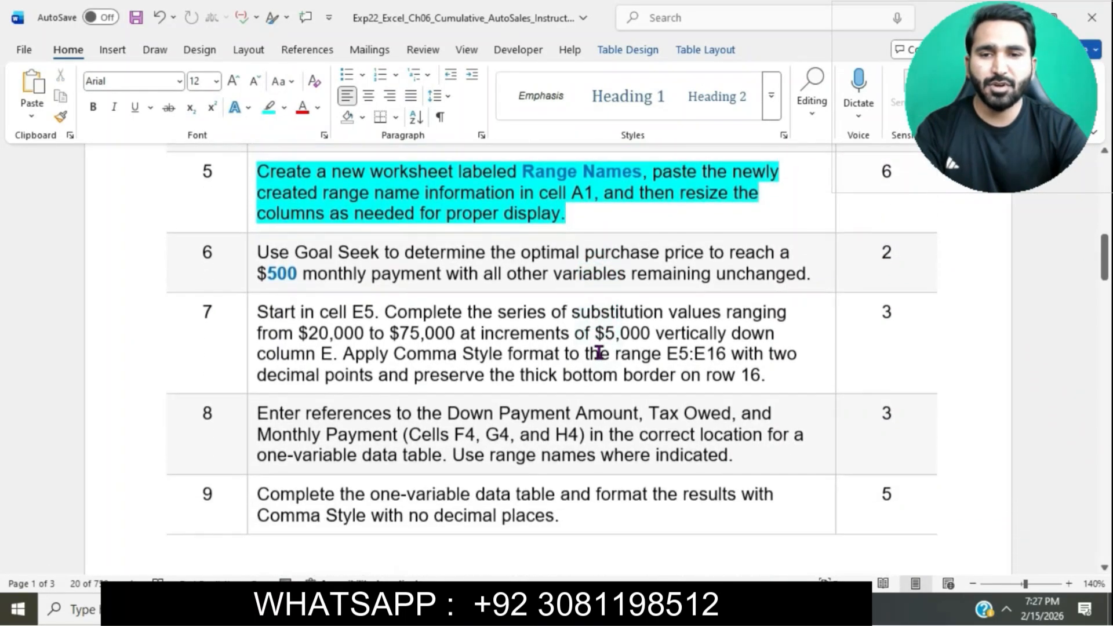
{"action": "left_click", "coordinate": [252, 253]}
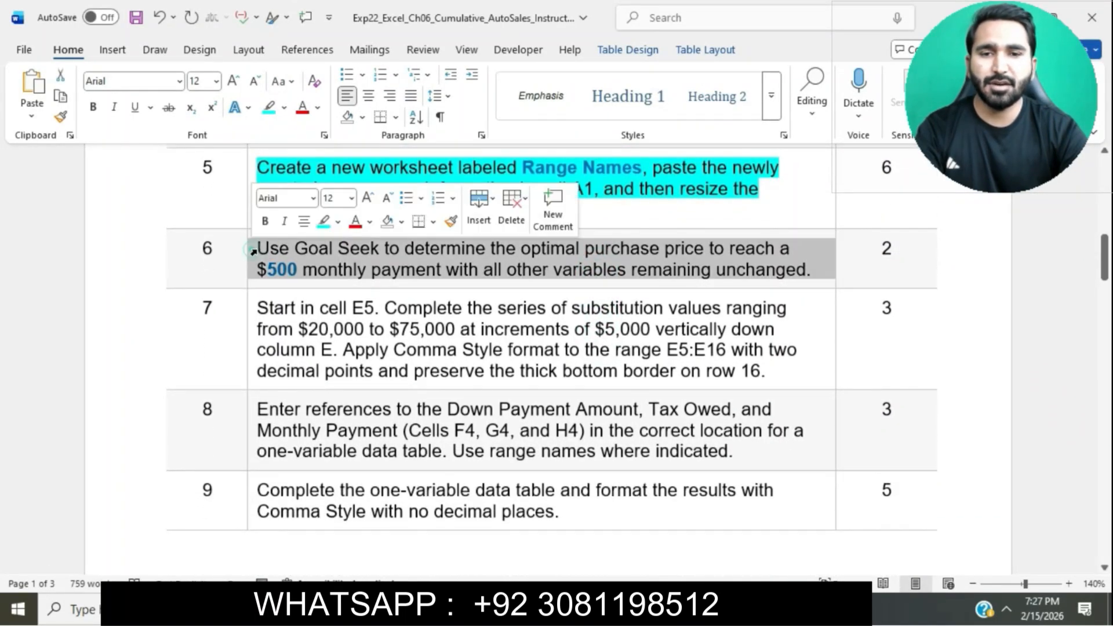
{"action": "left_click", "coordinate": [320, 220]}
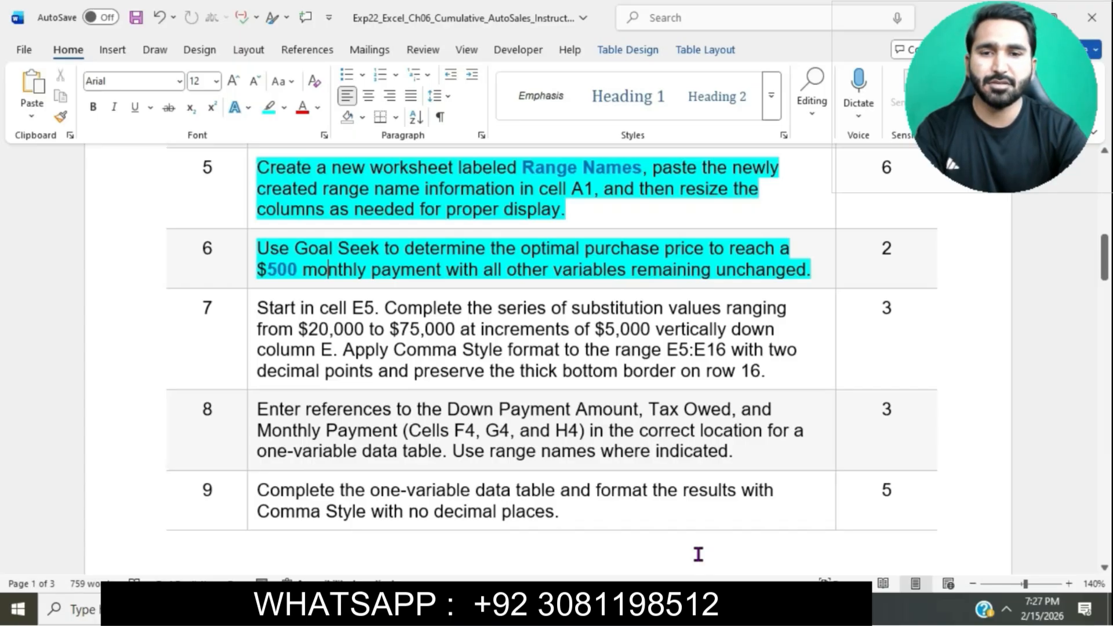
Switch to Excel and run Goal Seek on the Finance Worksheet, setting Monthly Payment C15 to 500 by changing Purchase Price C5.
{"action": "key", "text": "alt+Tab"}
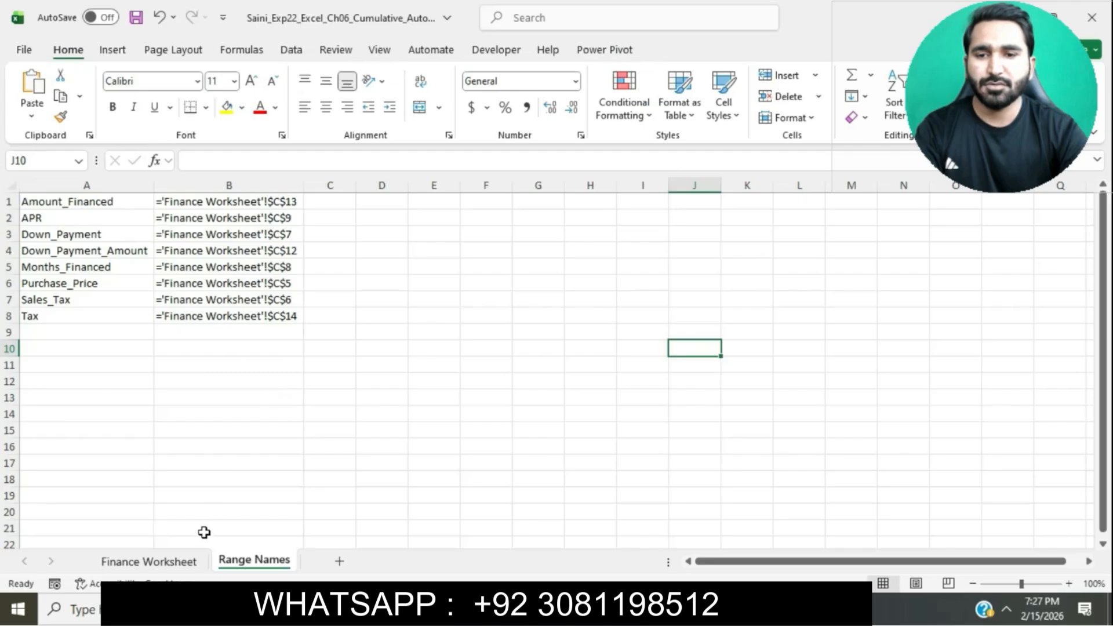
{"action": "left_click", "coordinate": [174, 561]}
{"action": "left_click", "coordinate": [215, 451]}
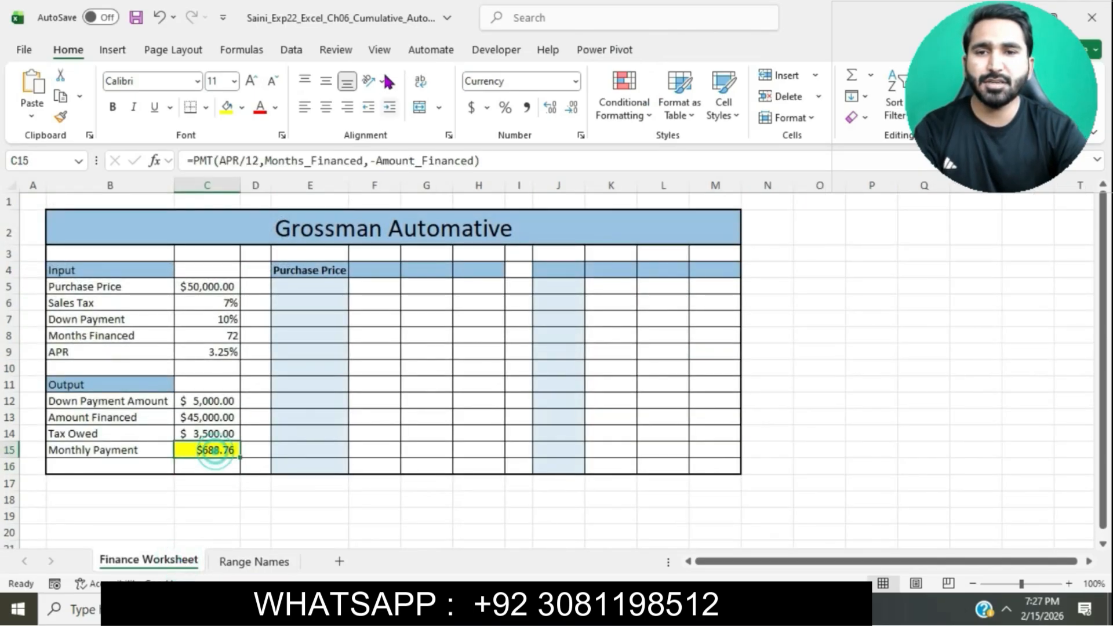
{"action": "left_click", "coordinate": [290, 51]}
{"action": "left_click", "coordinate": [809, 108]}
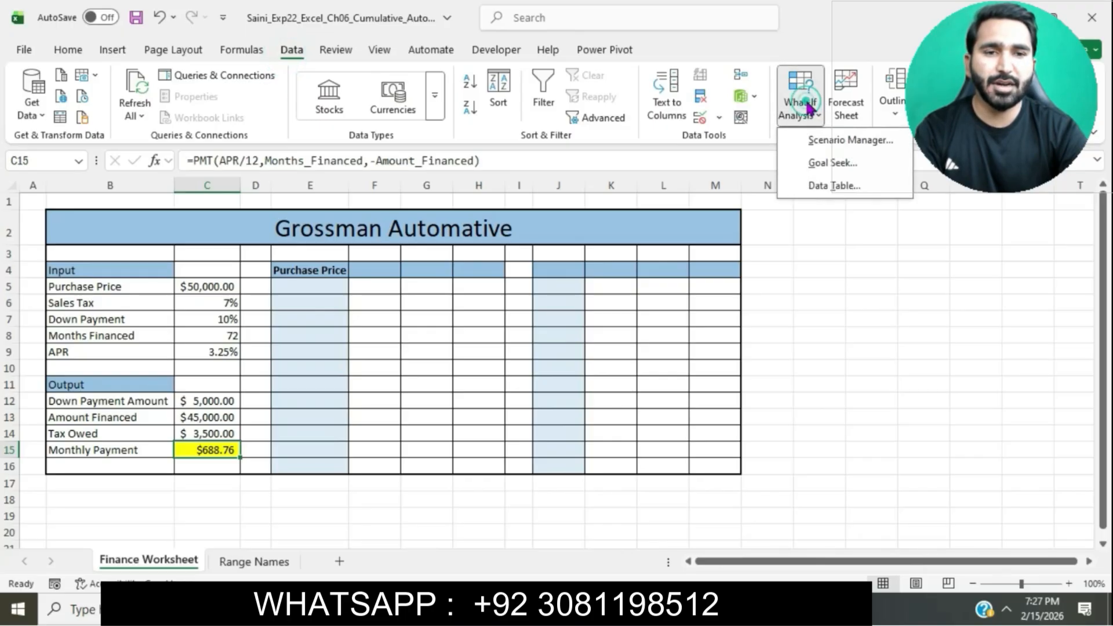
{"action": "left_click", "coordinate": [833, 163]}
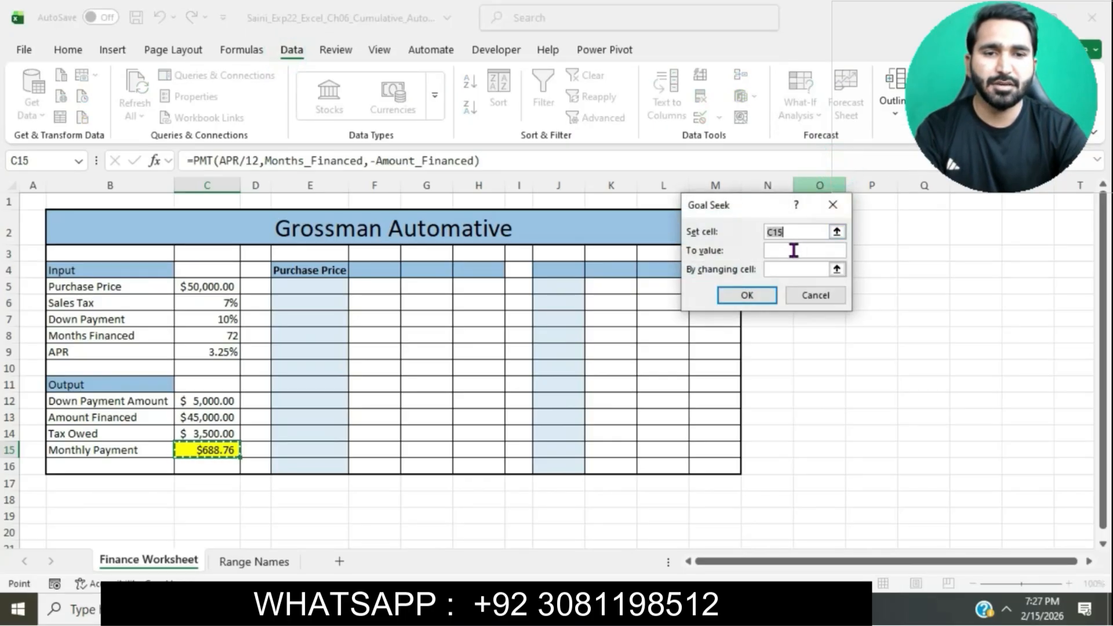
{"action": "left_click", "coordinate": [793, 250]}
{"action": "type", "text": "500"}
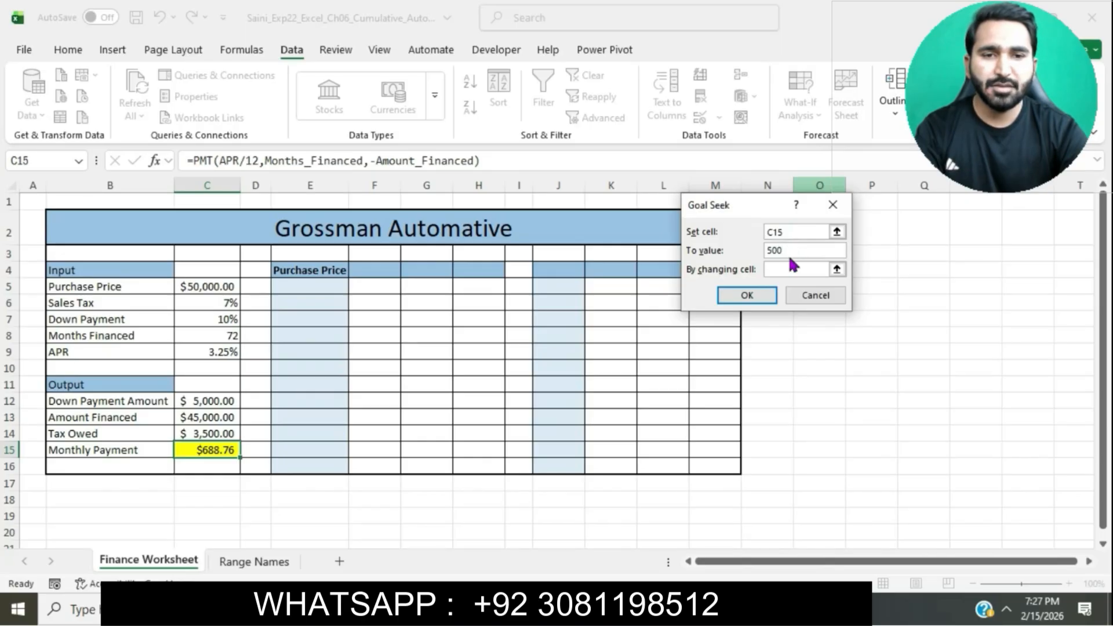
{"action": "left_click", "coordinate": [783, 270]}
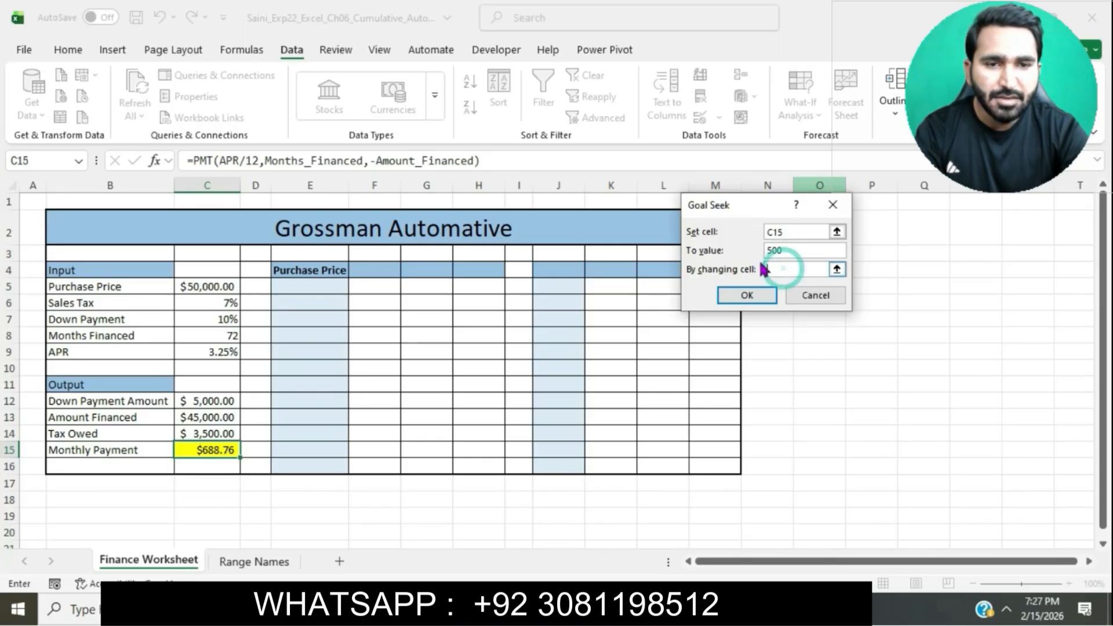
{"action": "left_click", "coordinate": [210, 282]}
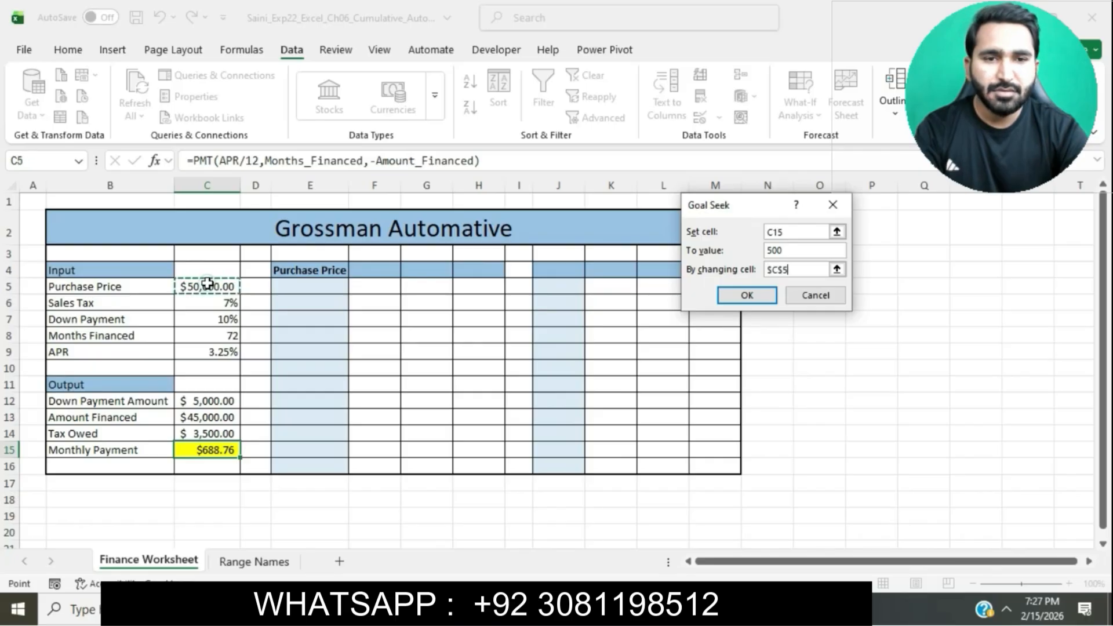
{"action": "left_click", "coordinate": [731, 296]}
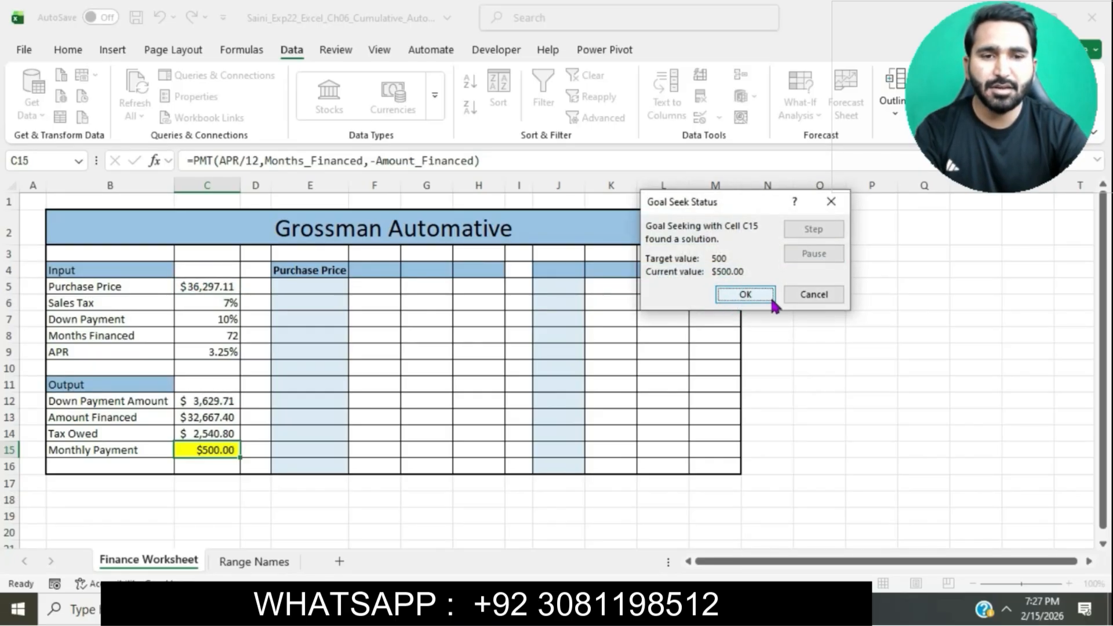
{"action": "left_click", "coordinate": [754, 299]}
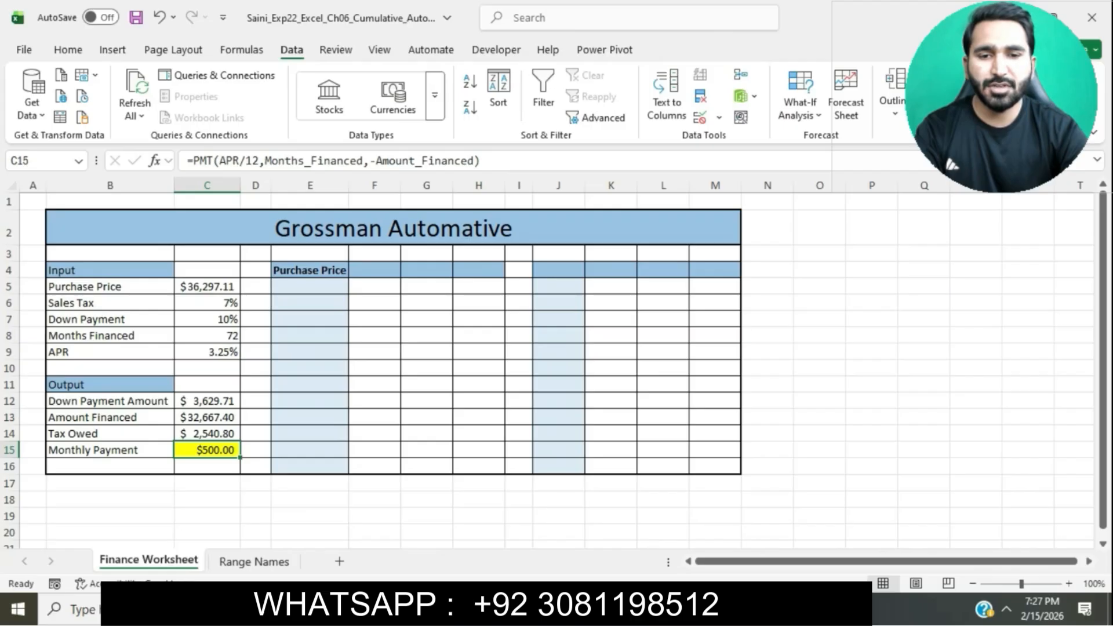
Return to the Word instructions, highlight step 7 in turquoise and mark the phrase giving its starting cell.
{"action": "key", "text": "alt+Tab"}
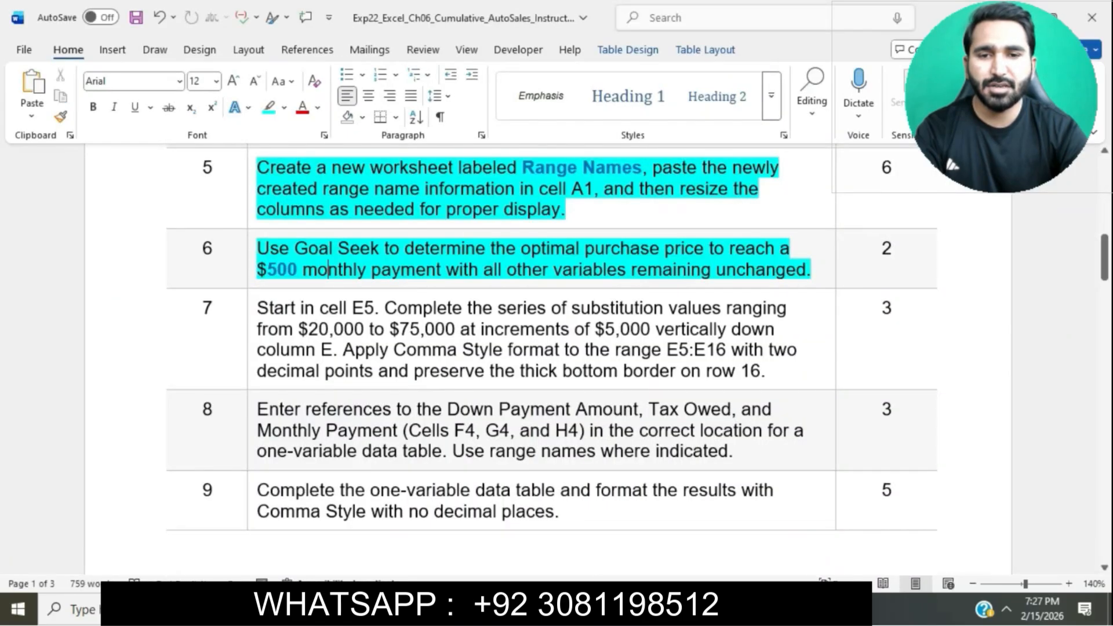
{"action": "left_click", "coordinate": [249, 311]}
{"action": "left_click", "coordinate": [331, 280]}
{"action": "left_click", "coordinate": [329, 339]}
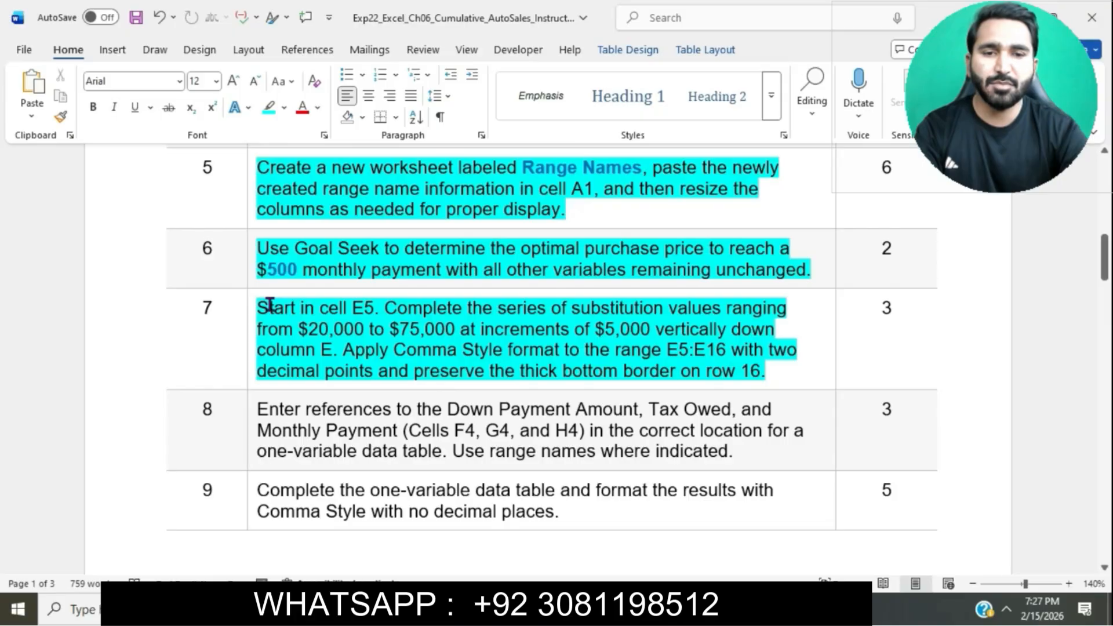
{"action": "left_click_drag", "start_coordinate": [260, 307], "coordinate": [380, 319]}
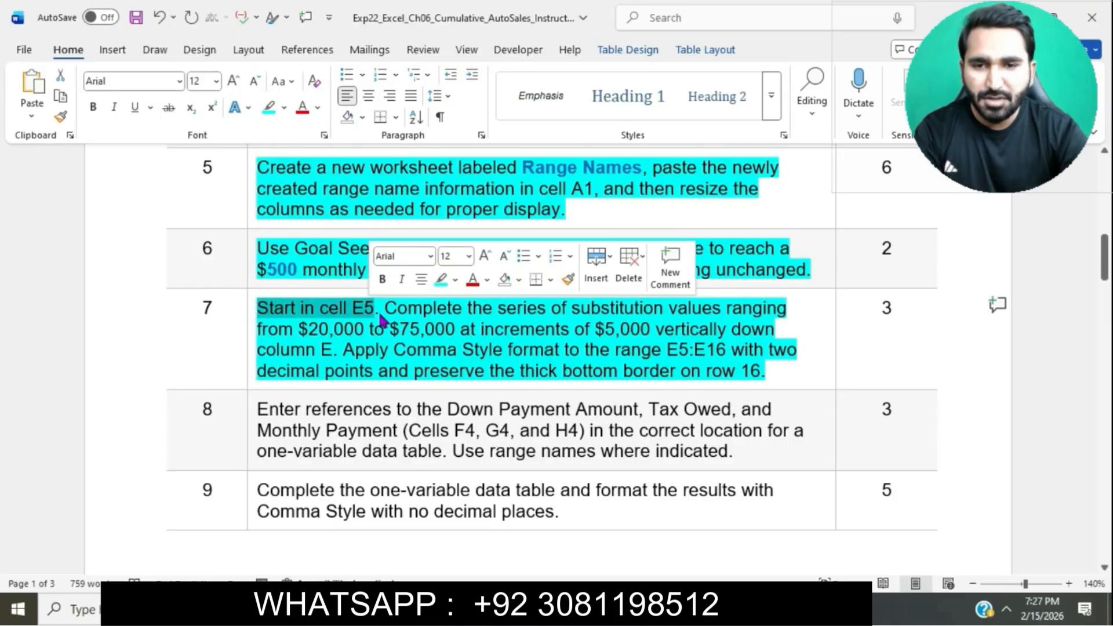
Enter $20,000 in cell E5 of the Finance Worksheet in Excel, checking the series range in step 7 of the Word instructions.
{"action": "left_click", "coordinate": [620, 609]}
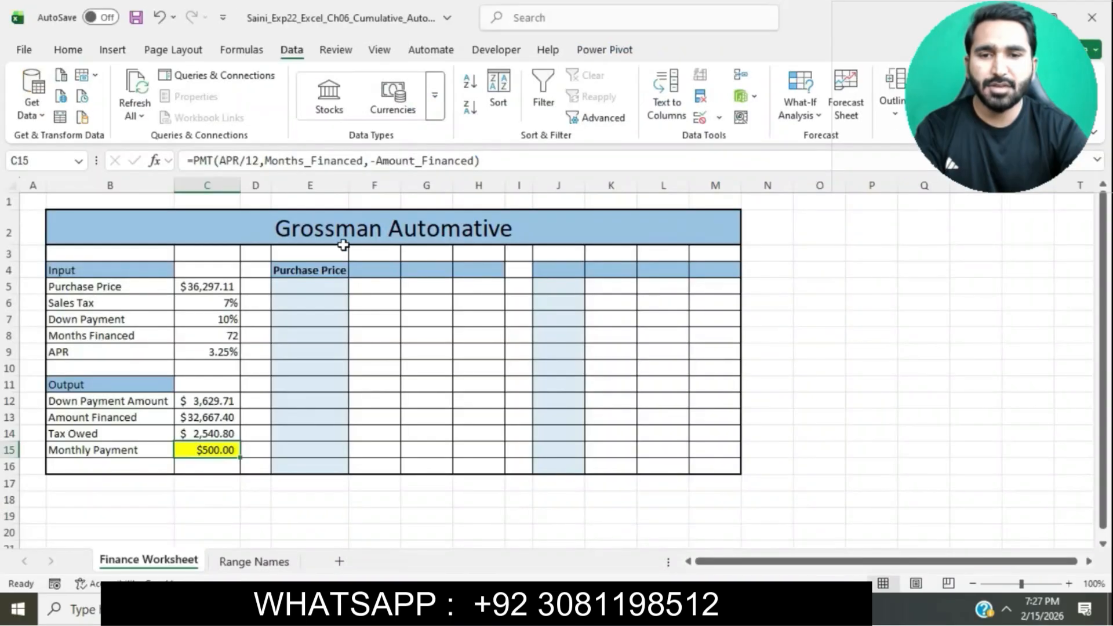
{"action": "left_click", "coordinate": [311, 288]}
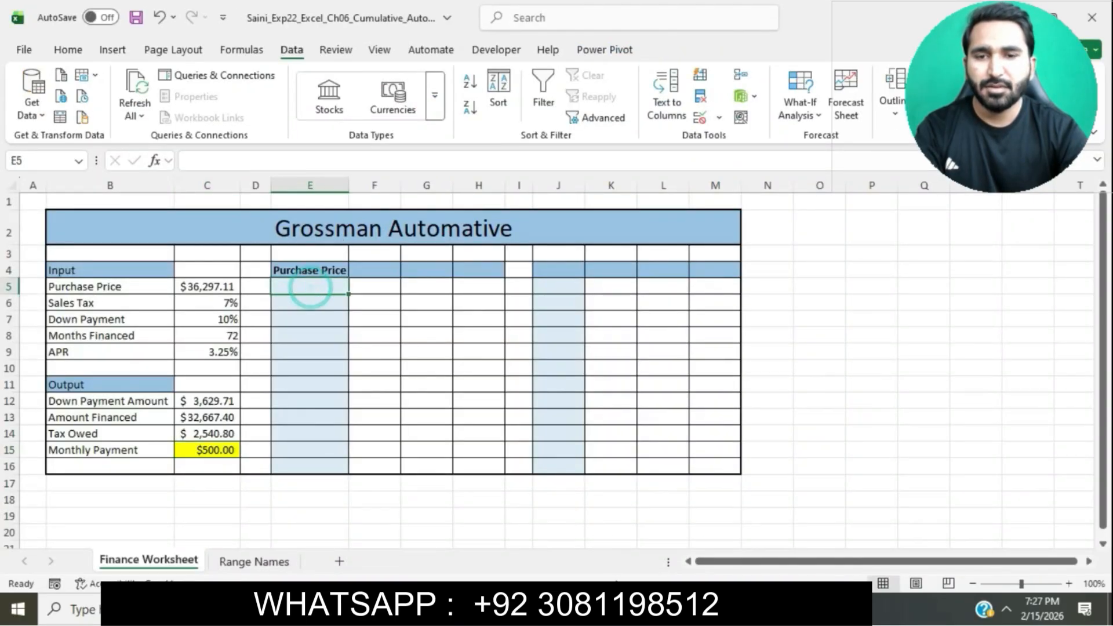
{"action": "key", "text": "alt+Tab"}
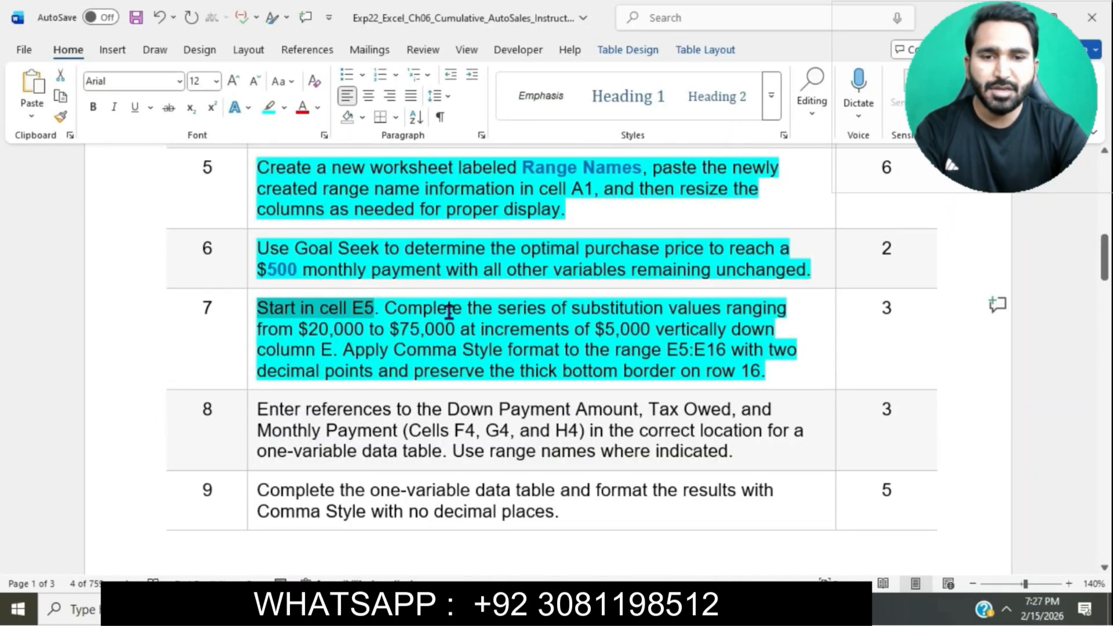
{"action": "left_click_drag", "start_coordinate": [266, 328], "coordinate": [605, 329]}
{"action": "key", "text": "alt+Tab"}
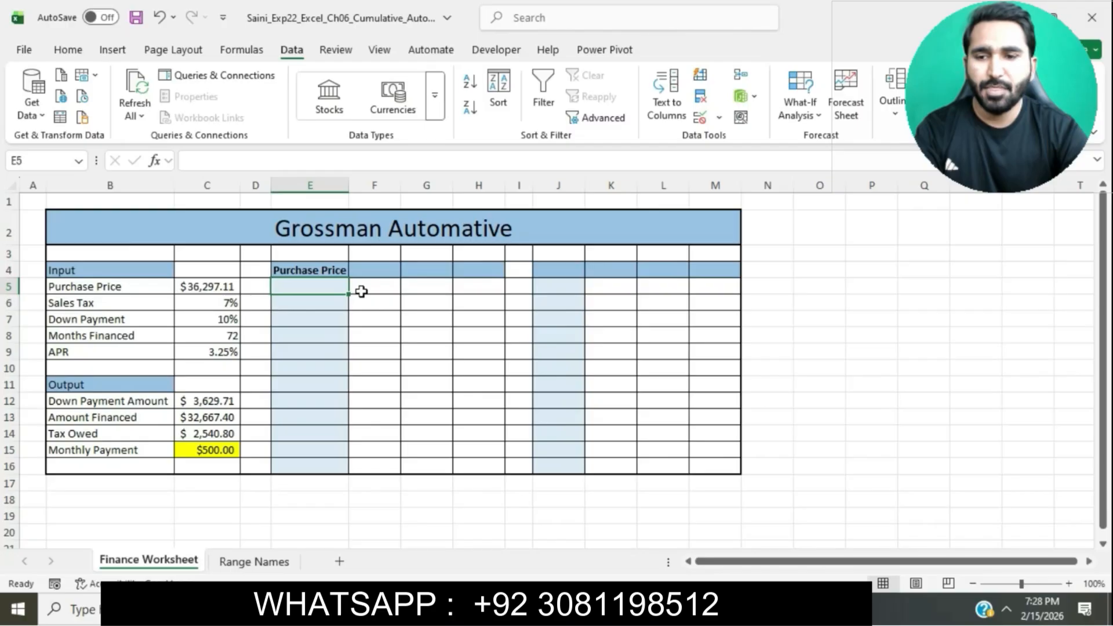
{"action": "type", "text": "$"}
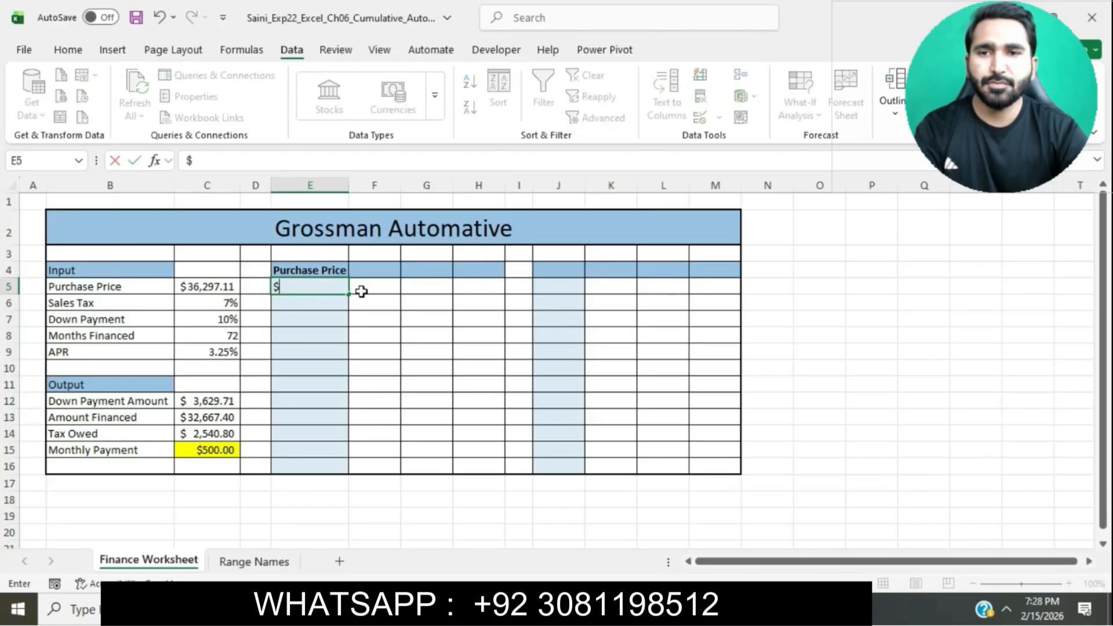
{"action": "type", "text": "20,00"}
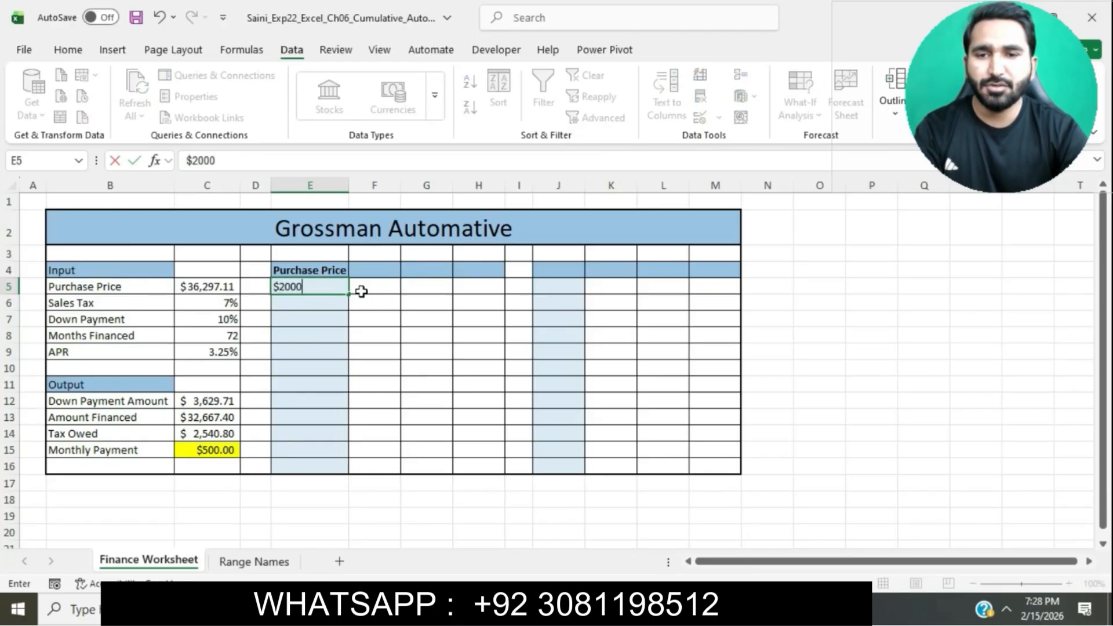
{"action": "type", "text": "0"}
{"action": "key", "text": "Return"}
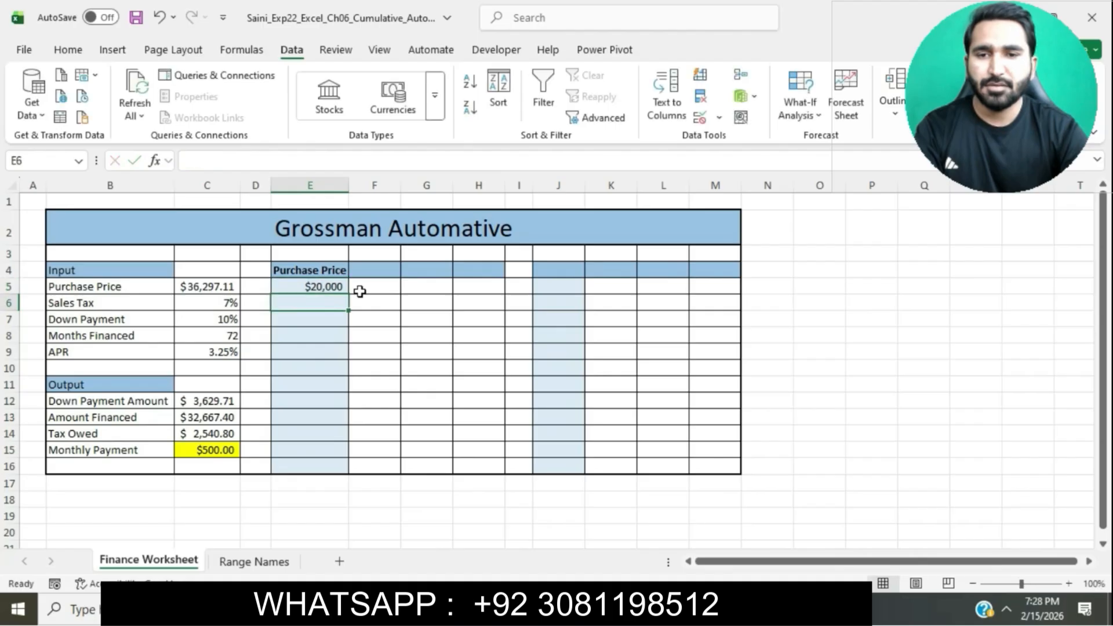
Recheck step 7 in Word, then fill a linear series down column E from E5 with step value 5000 and stop value 75000.
{"action": "left_click", "coordinate": [322, 286]}
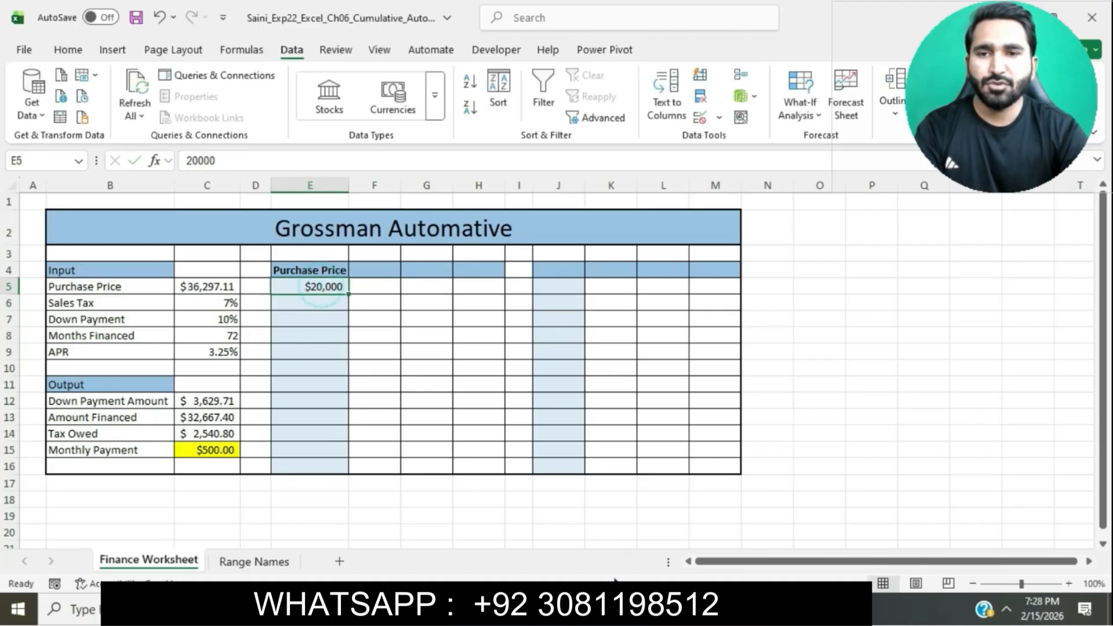
{"action": "key", "text": "alt+Tab"}
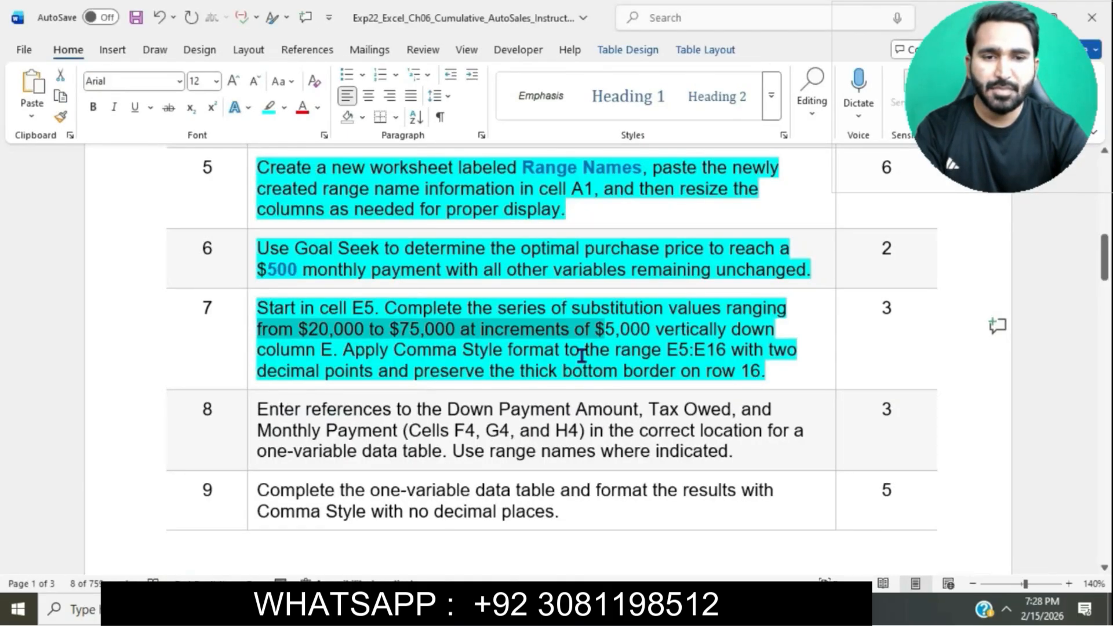
{"action": "key", "text": "alt+Tab"}
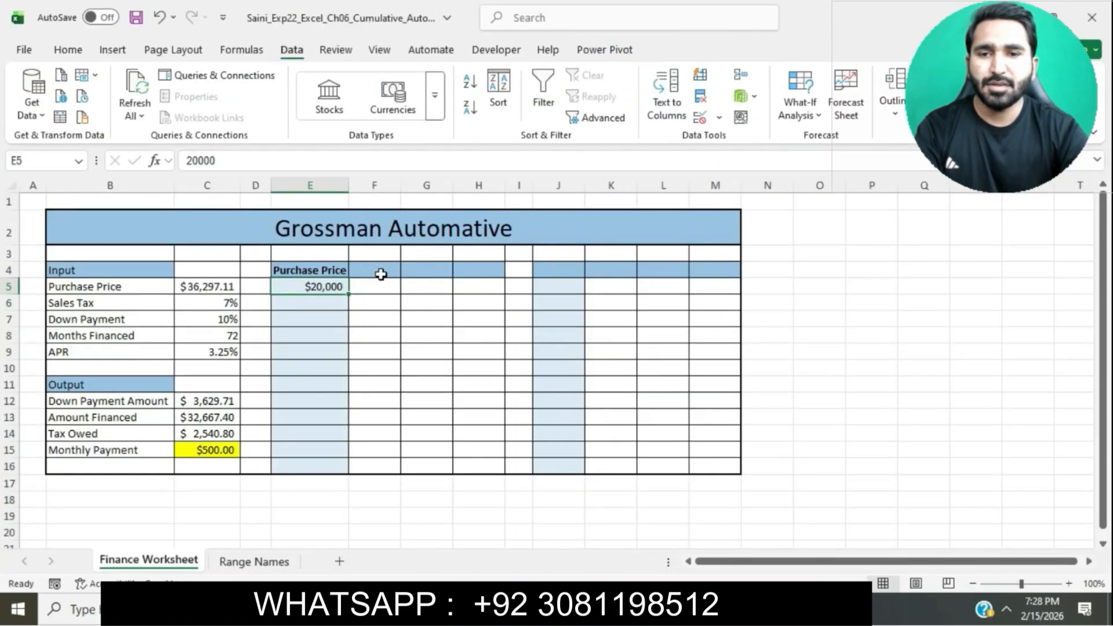
{"action": "left_click", "coordinate": [65, 53]}
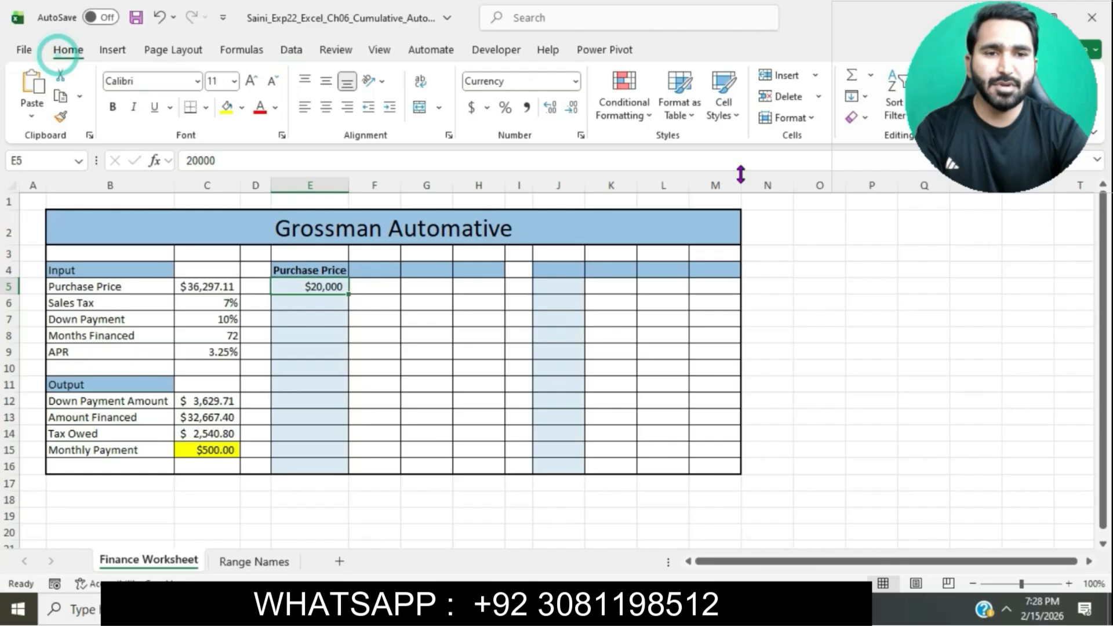
{"action": "left_click", "coordinate": [864, 96]}
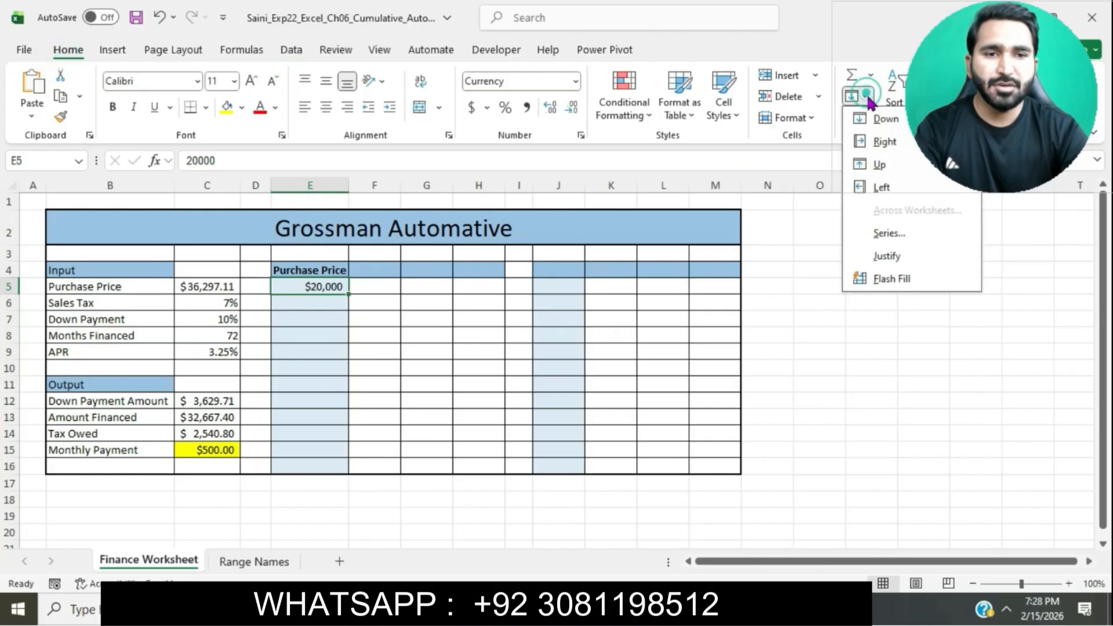
{"action": "left_click", "coordinate": [911, 232]}
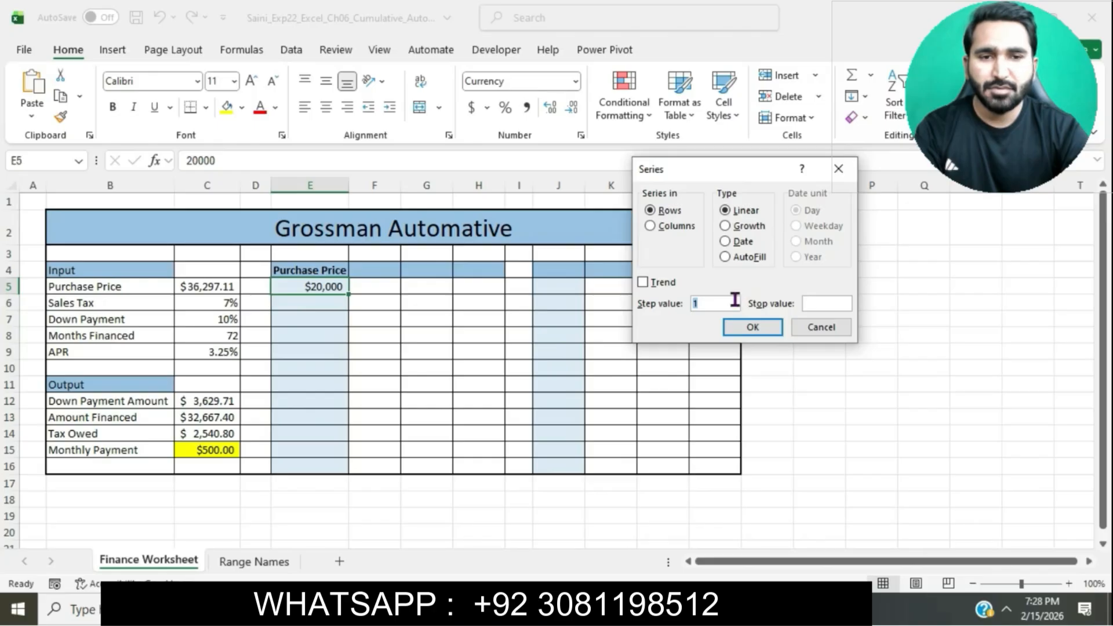
{"action": "left_click", "coordinate": [639, 609]}
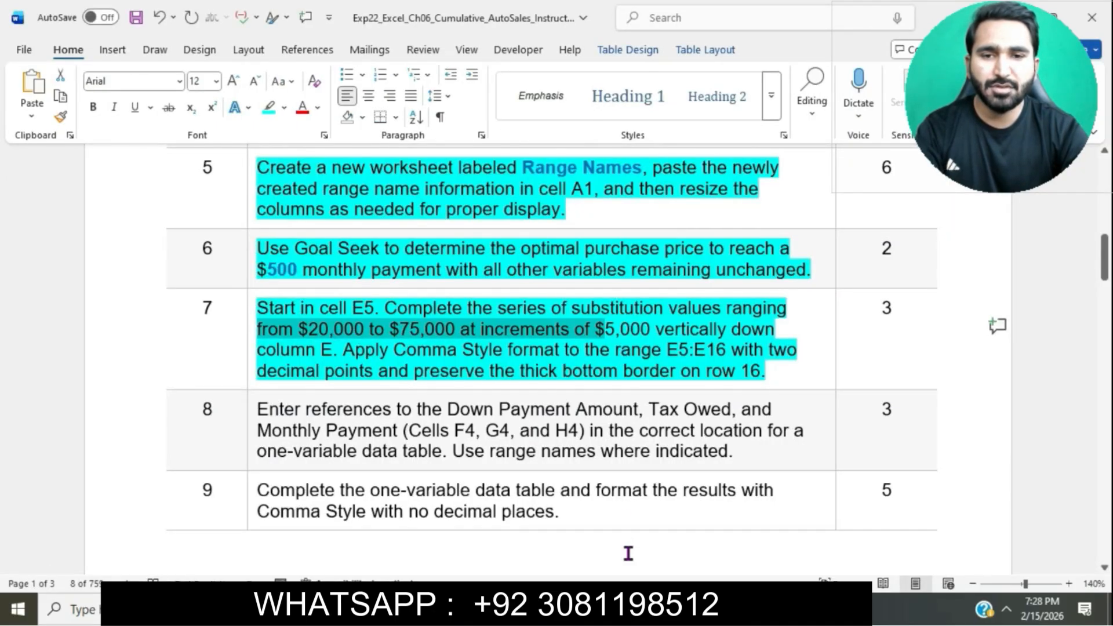
{"action": "left_click", "coordinate": [638, 609]}
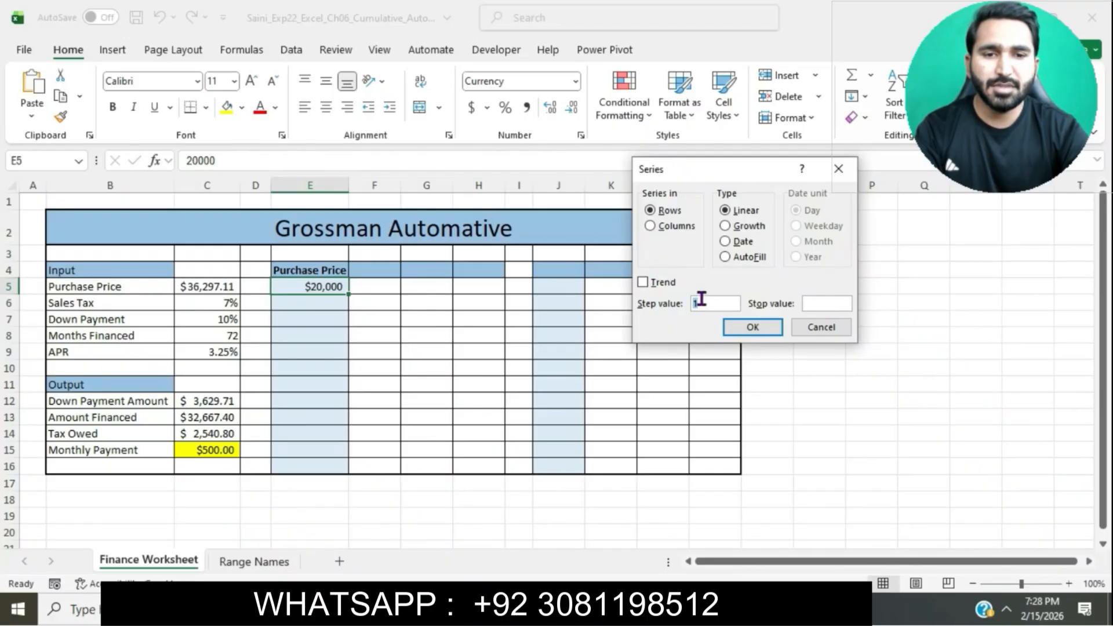
{"action": "left_click", "coordinate": [651, 226]}
{"action": "left_click", "coordinate": [699, 303]}
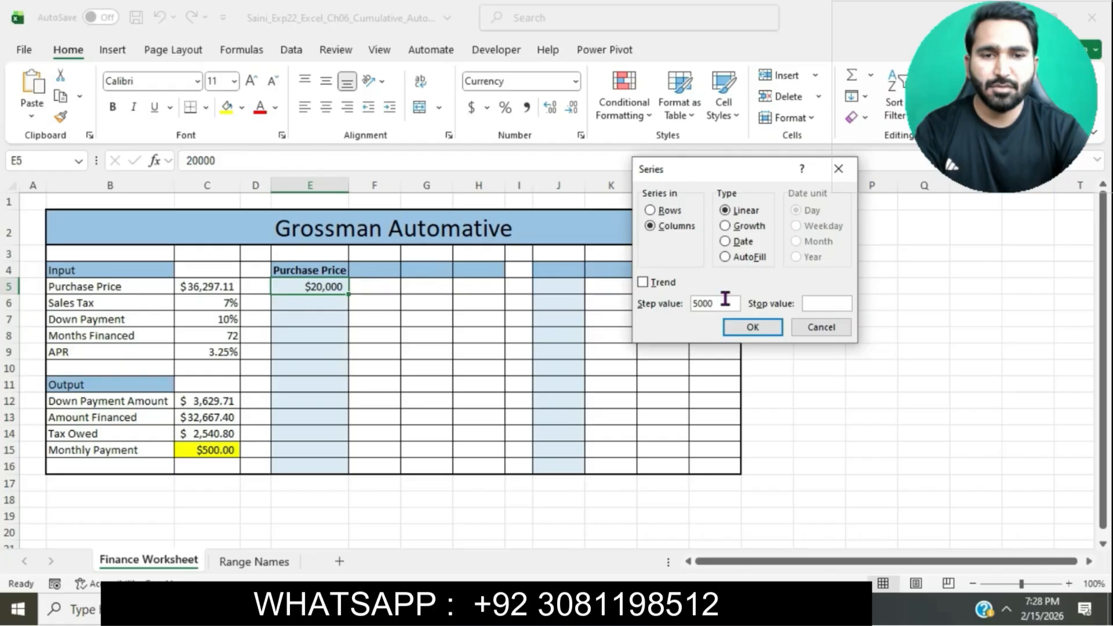
{"action": "left_click", "coordinate": [828, 302]}
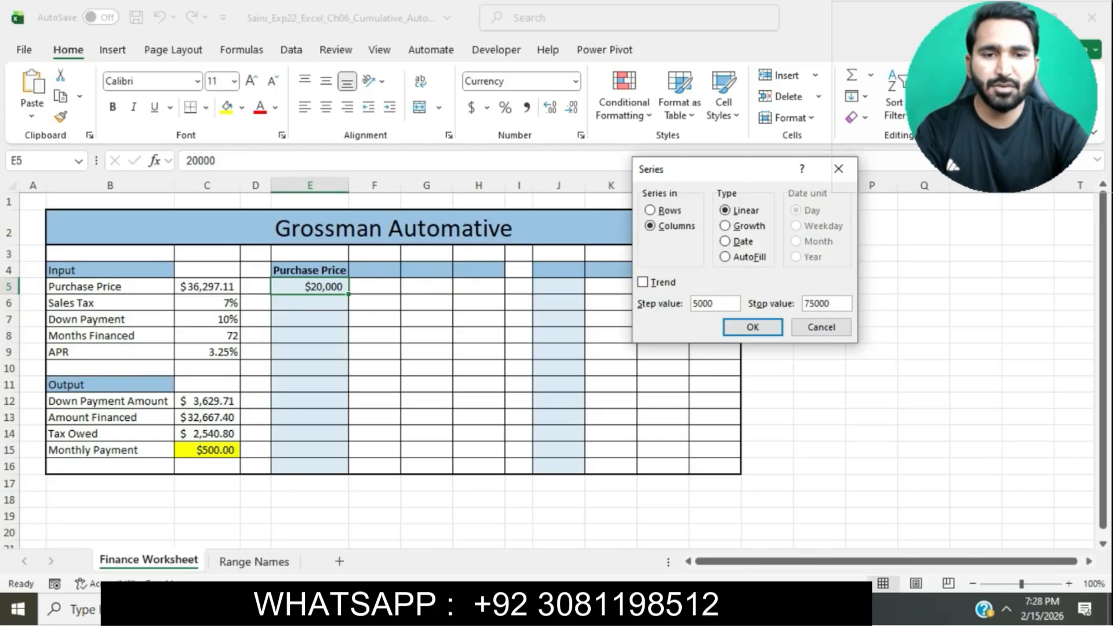
{"action": "left_click", "coordinate": [754, 326]}
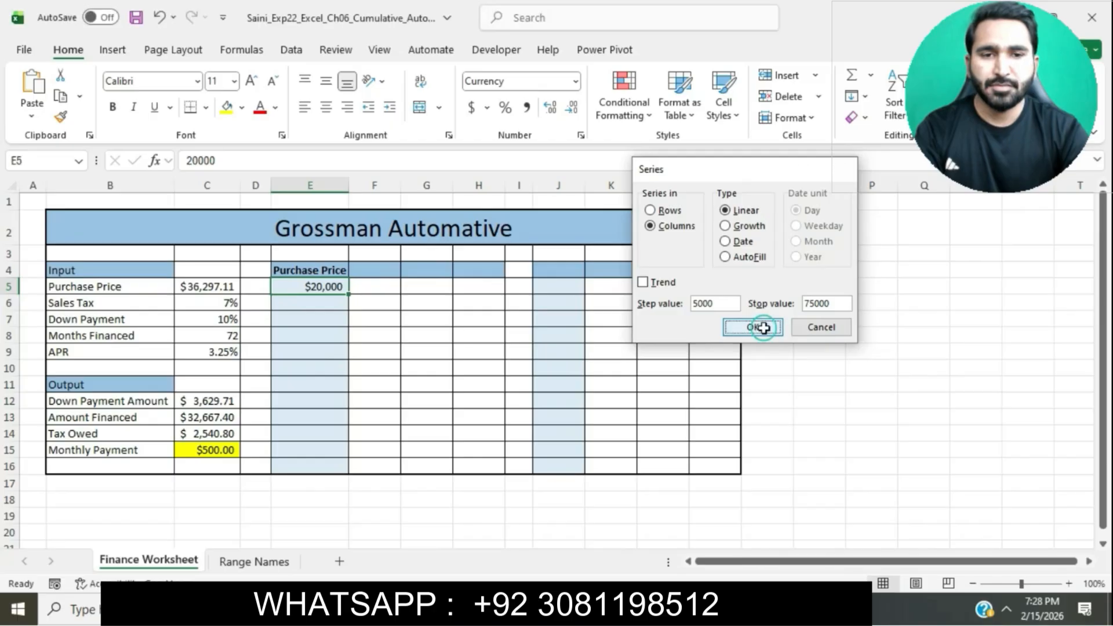
{"action": "left_click", "coordinate": [582, 404]}
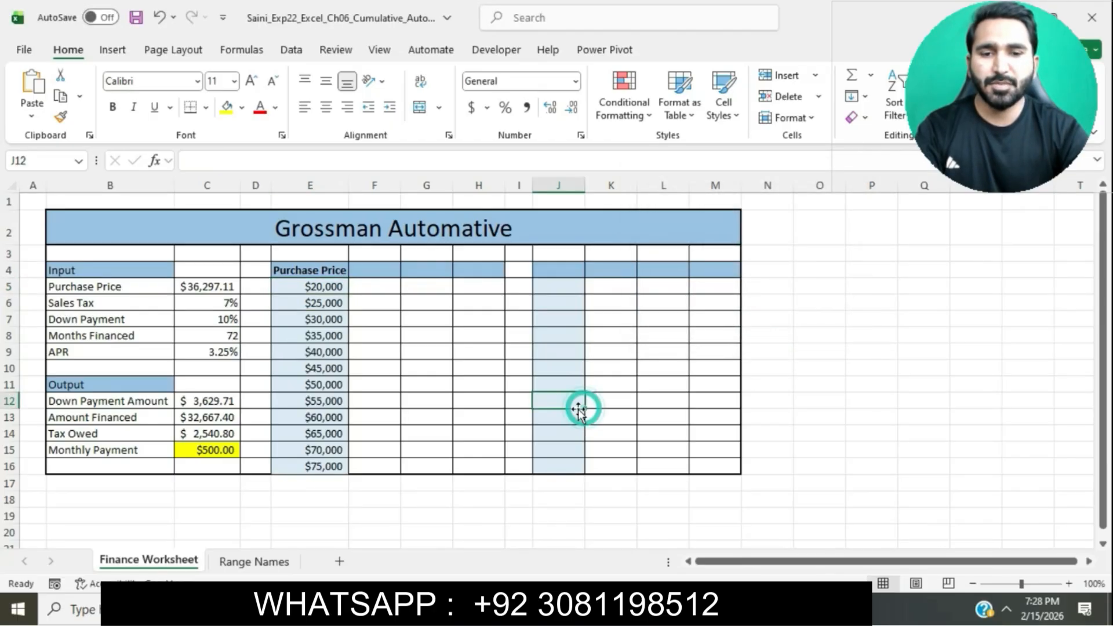
{"action": "left_click", "coordinate": [507, 420]}
Recheck the formatting instruction in step 7 of the Word document, then apply Comma Style with two decimals to E5:E16 in Excel.
{"action": "key", "text": "alt+Tab"}
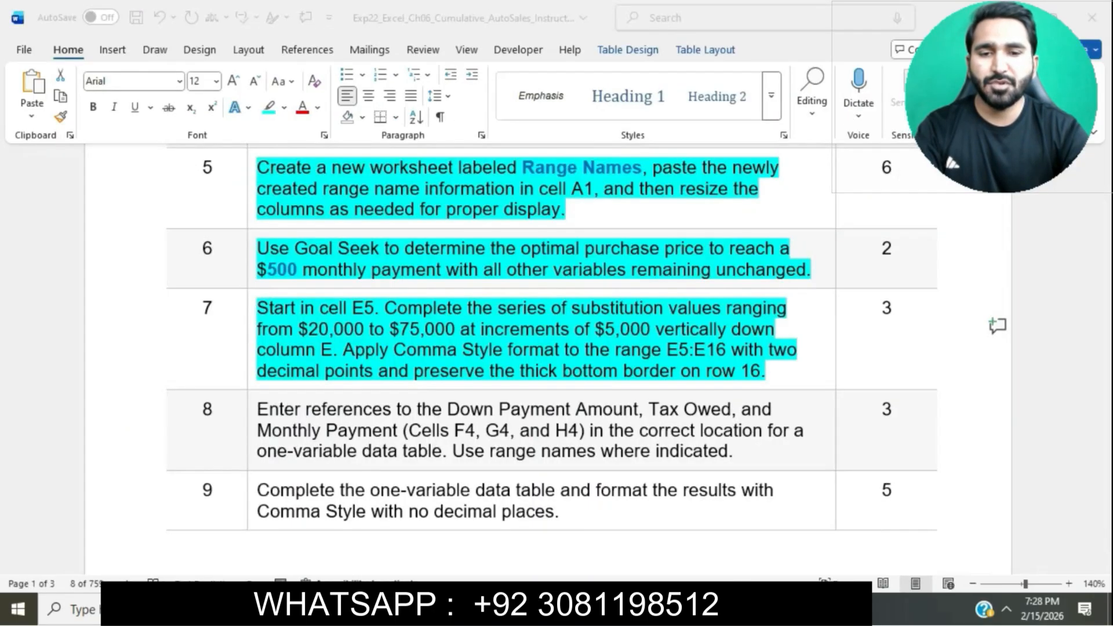
{"action": "scroll", "coordinate": [590, 333], "scroll_direction": "down", "scroll_amount": 3}
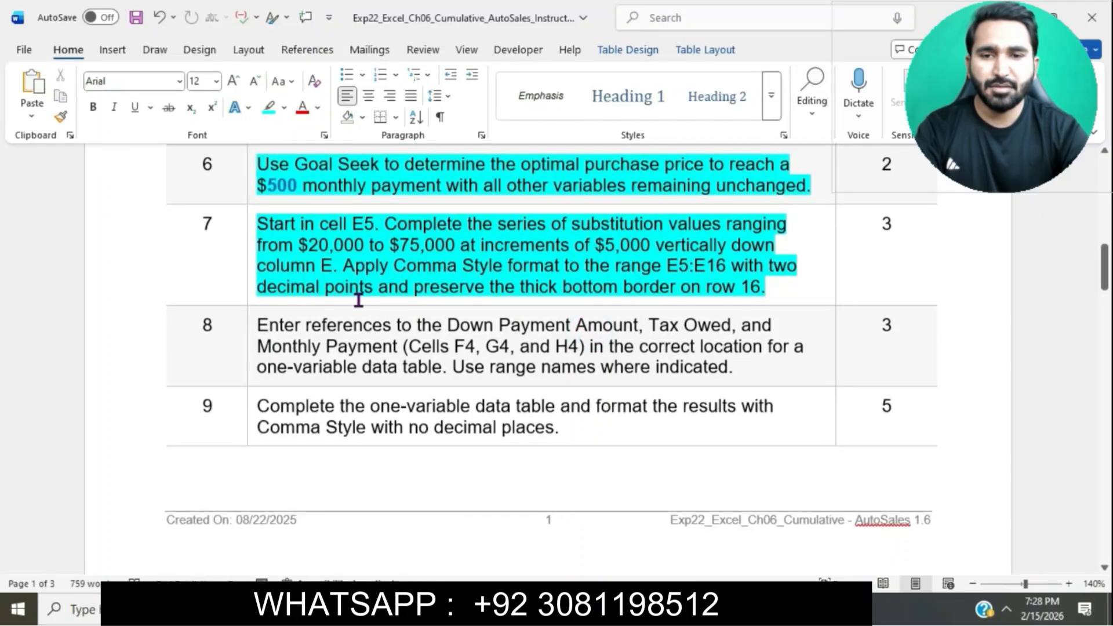
{"action": "left_click_drag", "start_coordinate": [347, 267], "coordinate": [719, 270]}
{"action": "key", "text": "alt+Tab"}
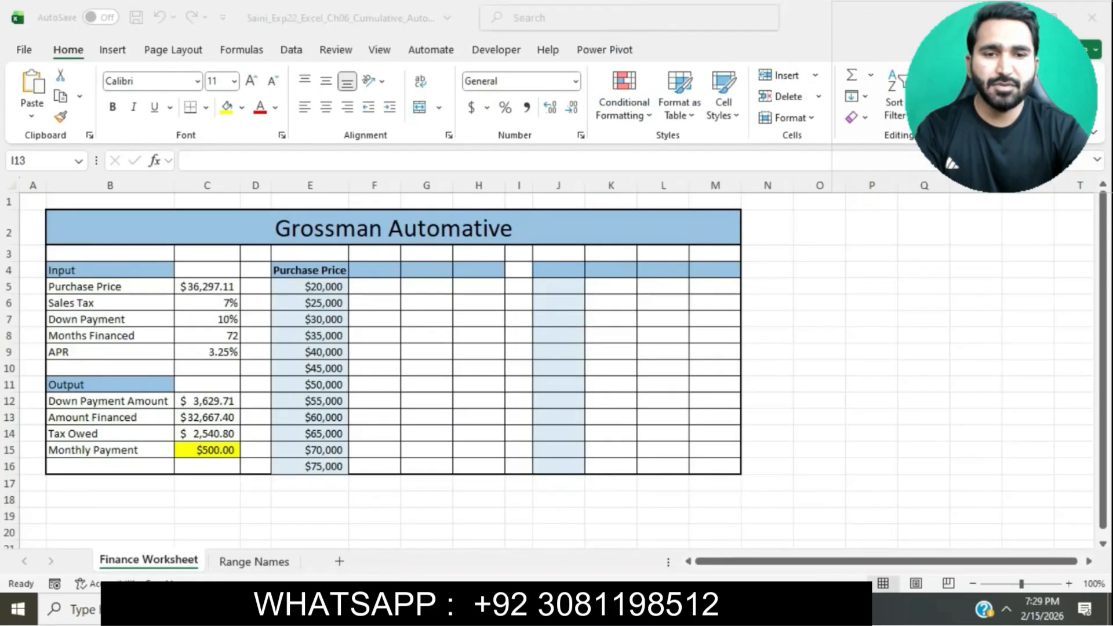
{"action": "left_click_drag", "start_coordinate": [325, 285], "coordinate": [325, 466]}
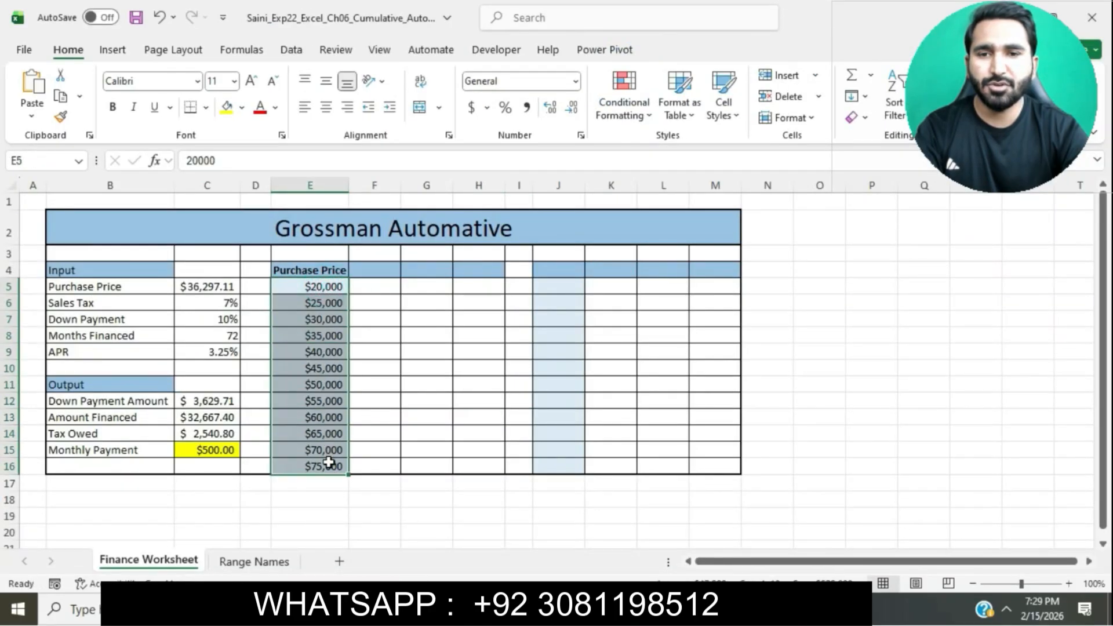
{"action": "left_click", "coordinate": [527, 109]}
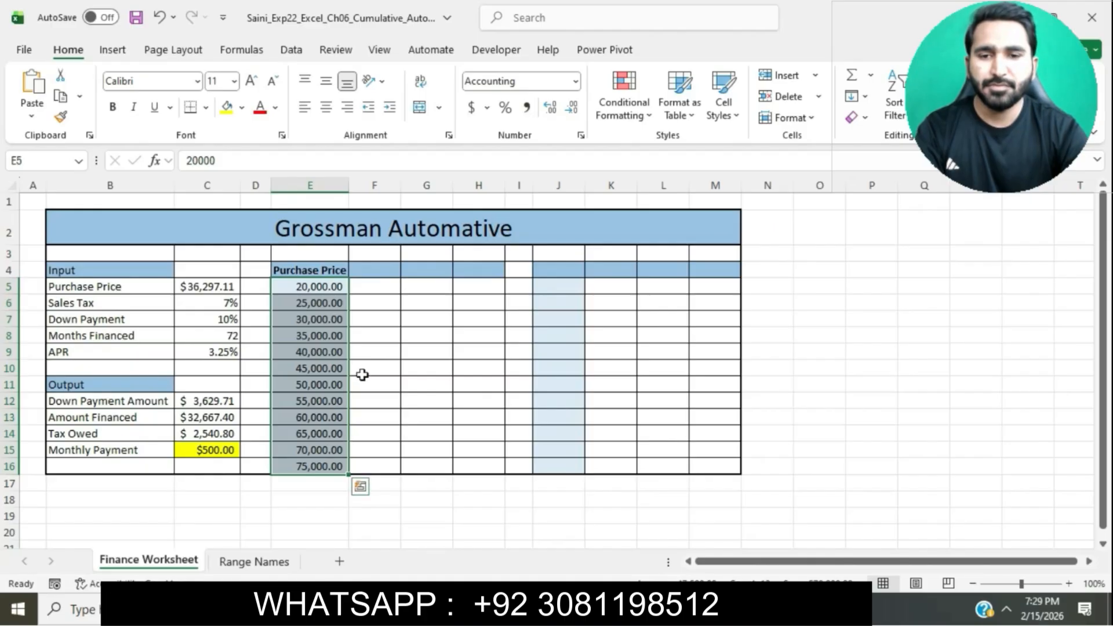
{"action": "left_click", "coordinate": [401, 366]}
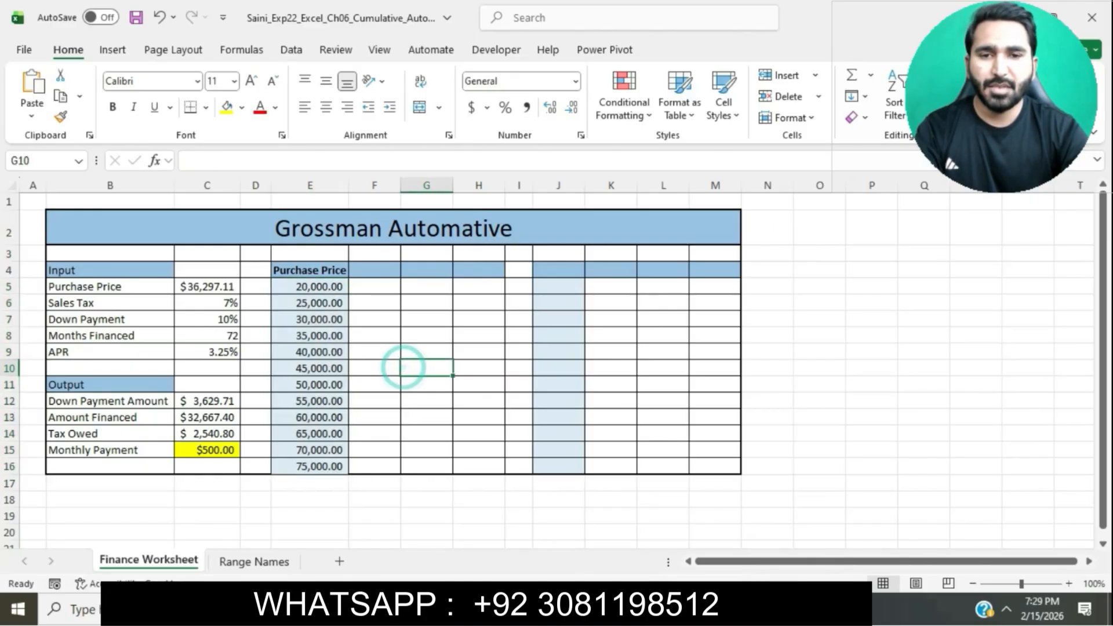
Mark the row 16 border wording in step 7 in Word, then apply a thick bottom border to cell E16 in Excel.
{"action": "left_click", "coordinate": [612, 608]}
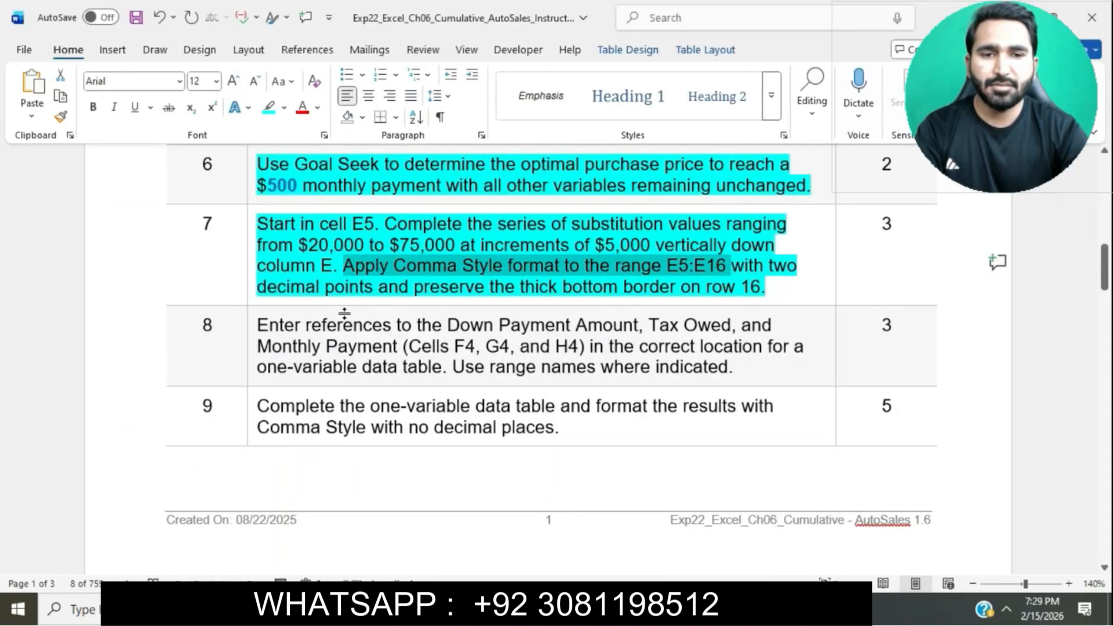
{"action": "left_click_drag", "start_coordinate": [534, 286], "coordinate": [765, 286]}
{"action": "left_click", "coordinate": [612, 609]}
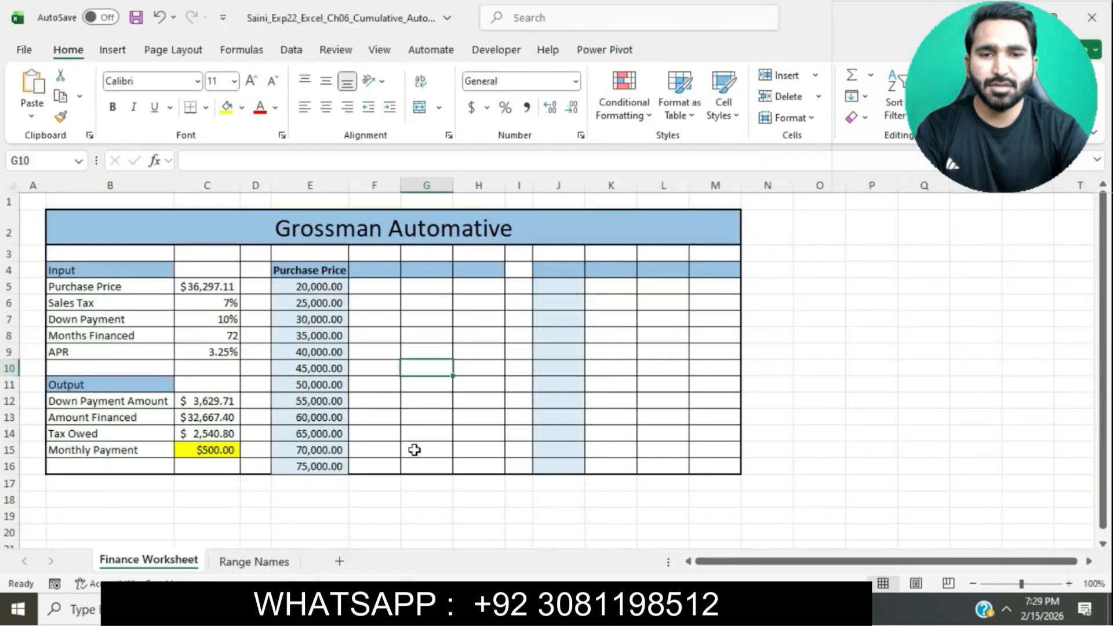
{"action": "left_click", "coordinate": [302, 464]}
{"action": "left_click", "coordinate": [207, 109]}
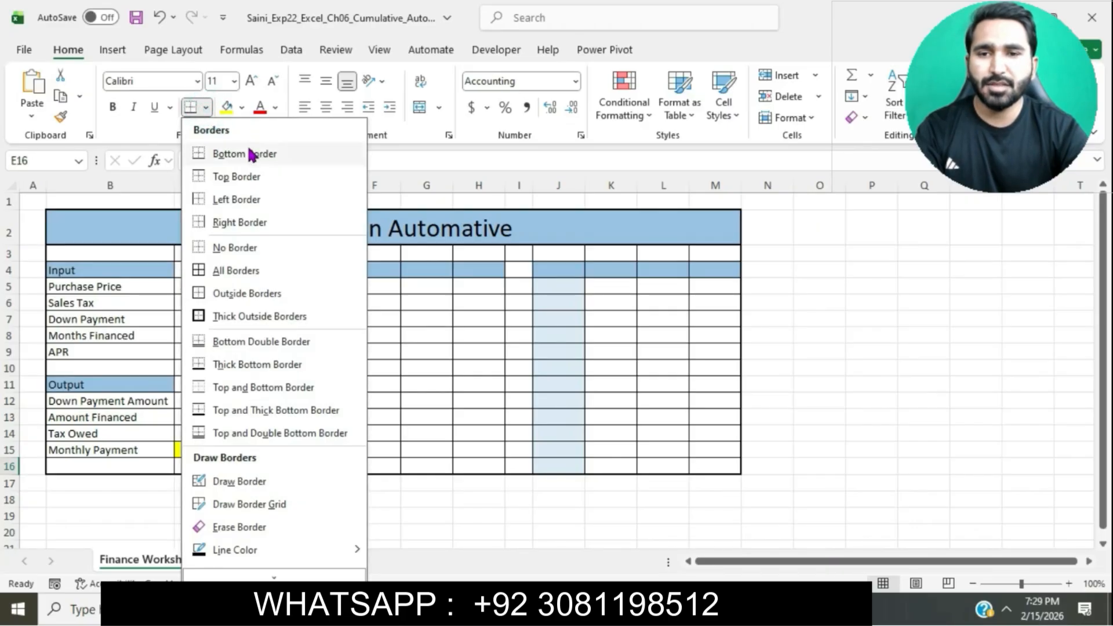
{"action": "left_click", "coordinate": [264, 365]}
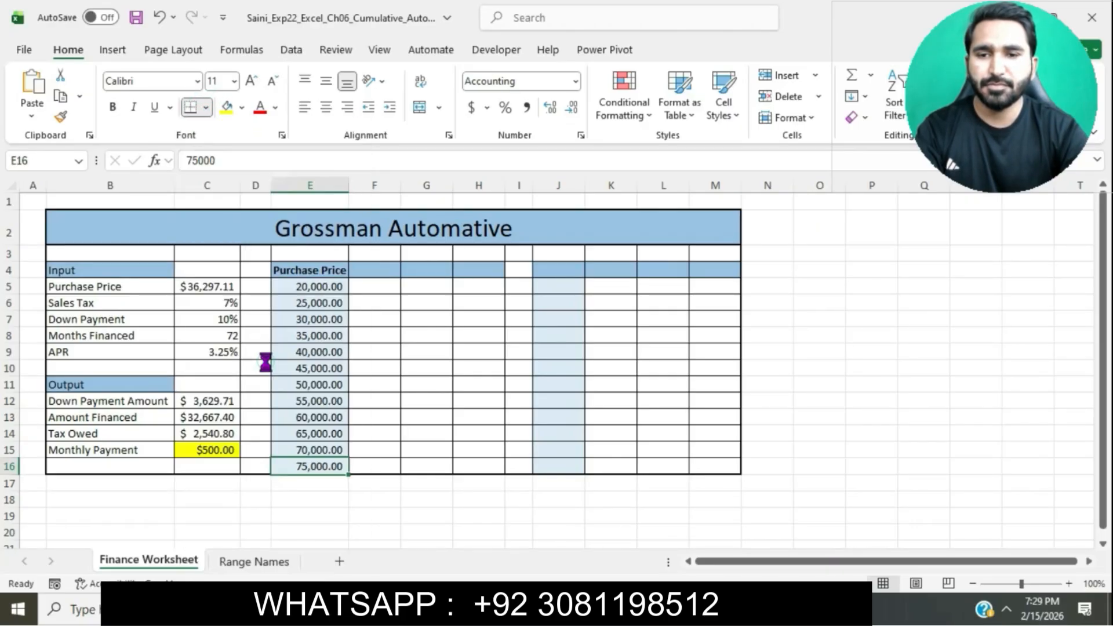
{"action": "left_click", "coordinate": [416, 429]}
Return to the Word instructions, highlight step 8 in turquoise and mark its phrase about the Down Payment Amount reference.
{"action": "key", "text": "alt+Tab"}
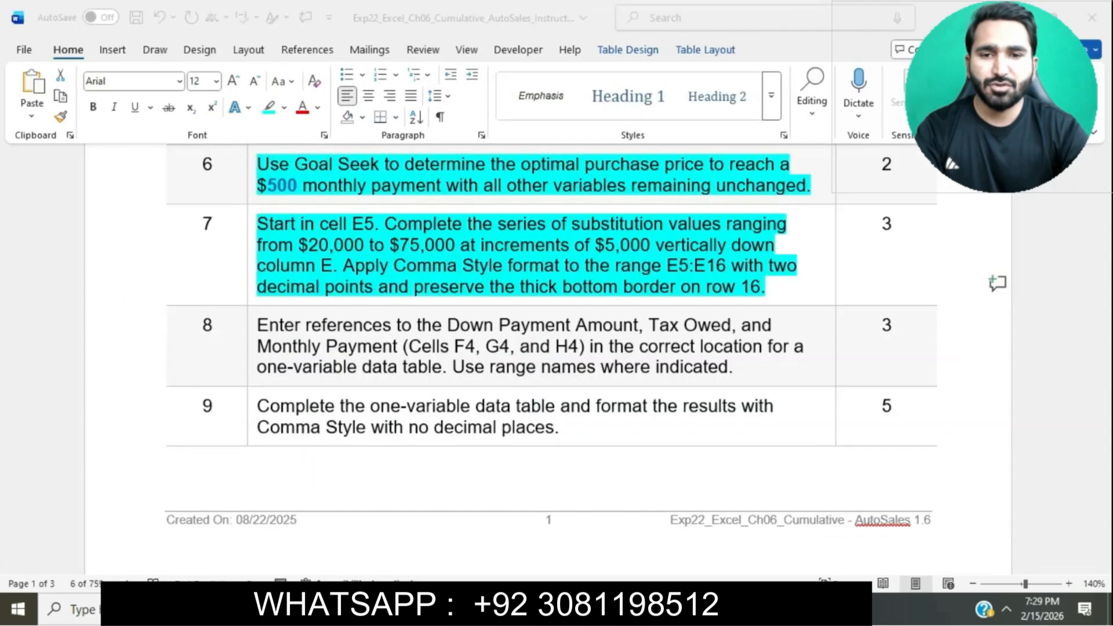
{"action": "left_click", "coordinate": [545, 242]}
{"action": "scroll", "coordinate": [545, 242], "scroll_direction": "down", "scroll_amount": 2}
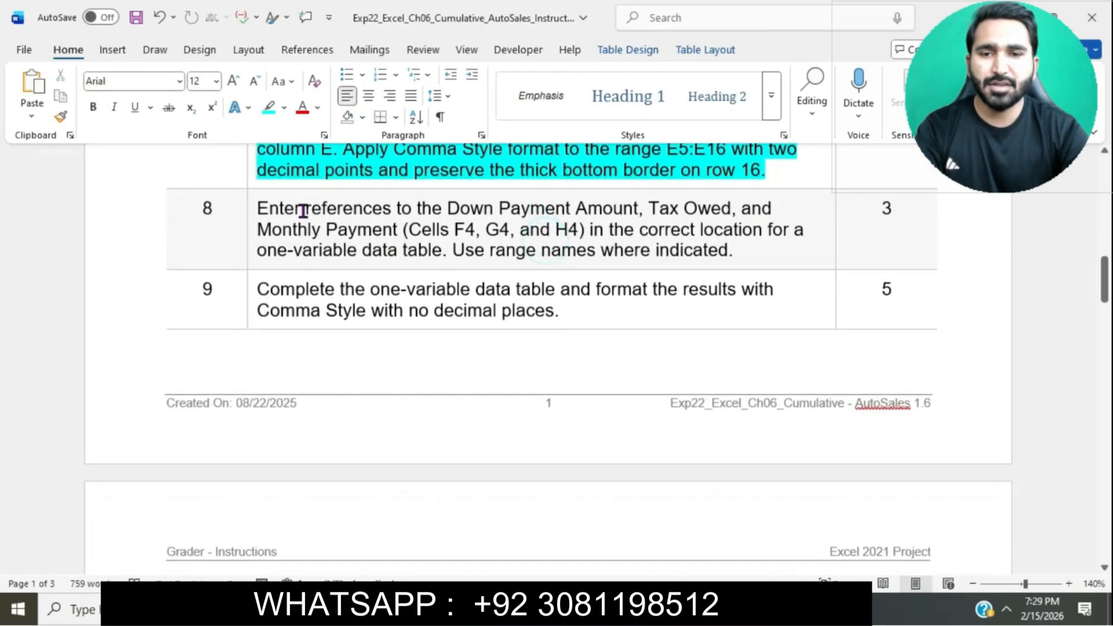
{"action": "left_click", "coordinate": [247, 209]}
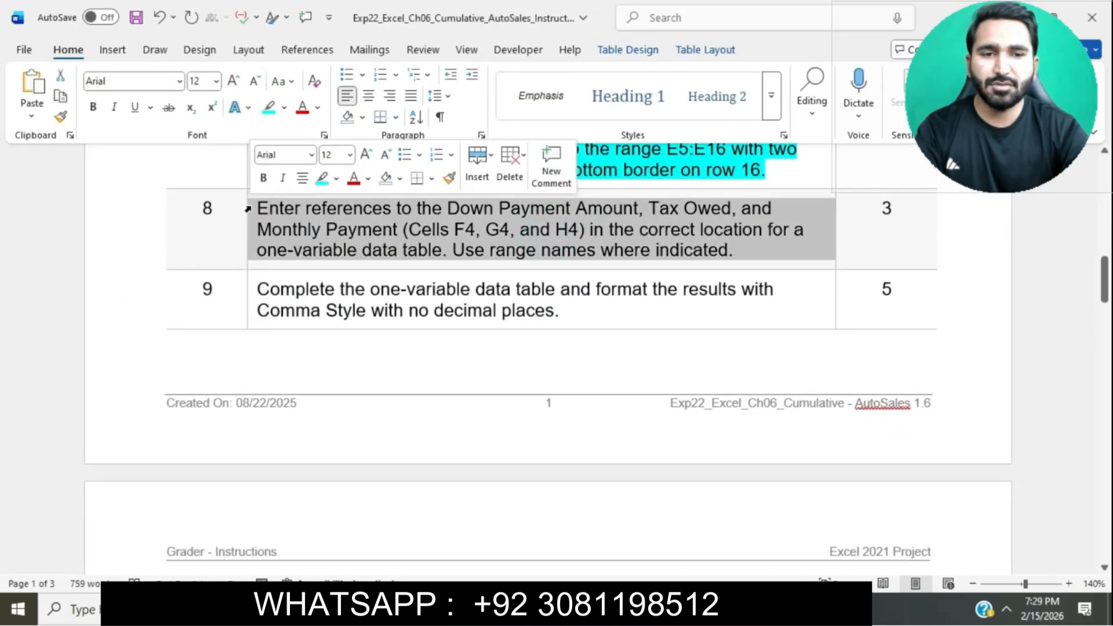
{"action": "left_click", "coordinate": [318, 182]}
{"action": "left_click", "coordinate": [320, 228]}
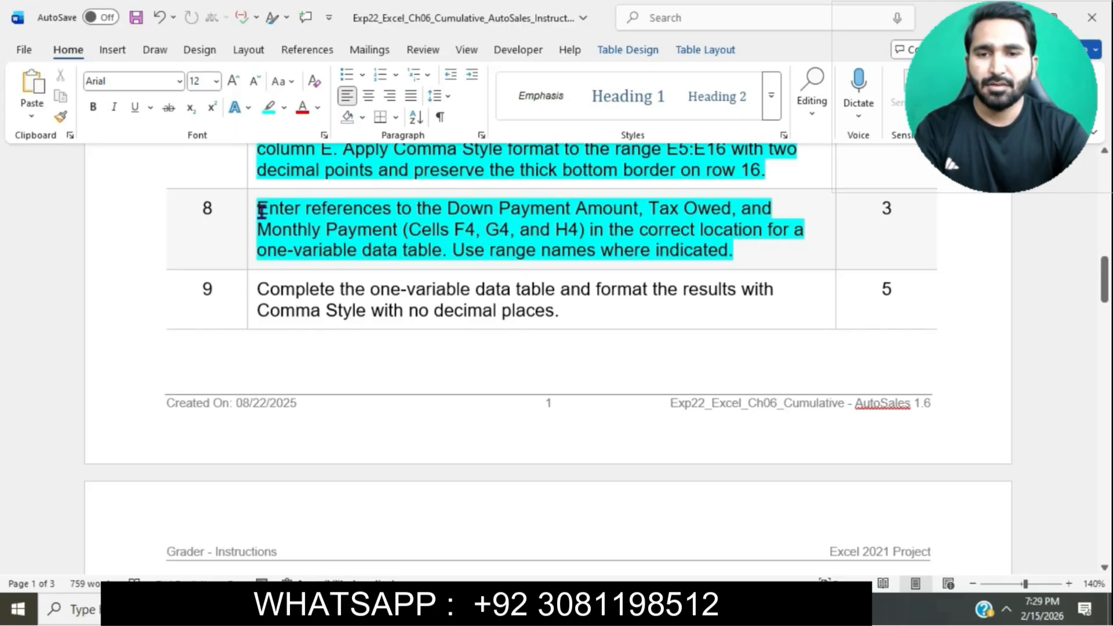
{"action": "left_click_drag", "start_coordinate": [260, 210], "coordinate": [645, 204]}
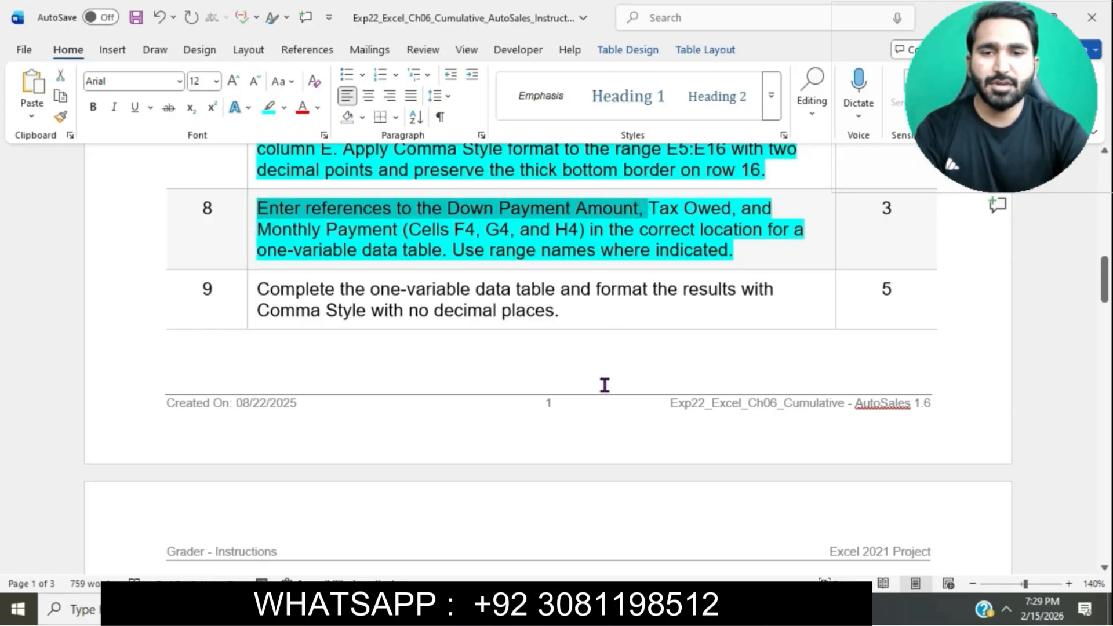
Switch to Excel and enter a reference to the Down Payment Amount in C12 in cell F4 of the Finance Worksheet.
{"action": "left_click", "coordinate": [617, 607]}
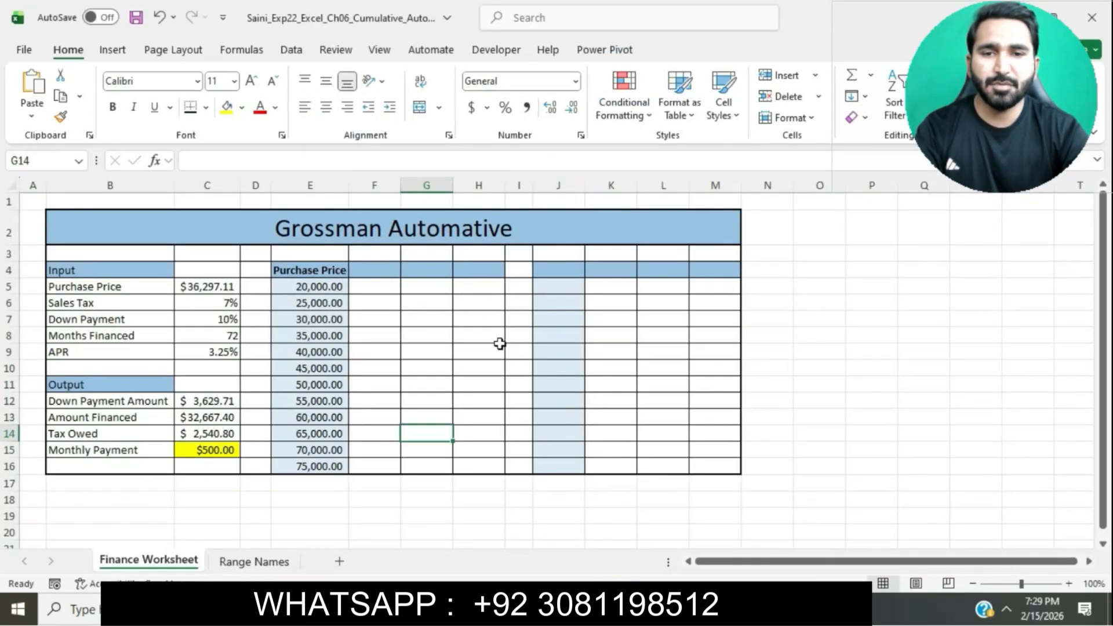
{"action": "left_click", "coordinate": [383, 271]}
{"action": "type", "text": "="}
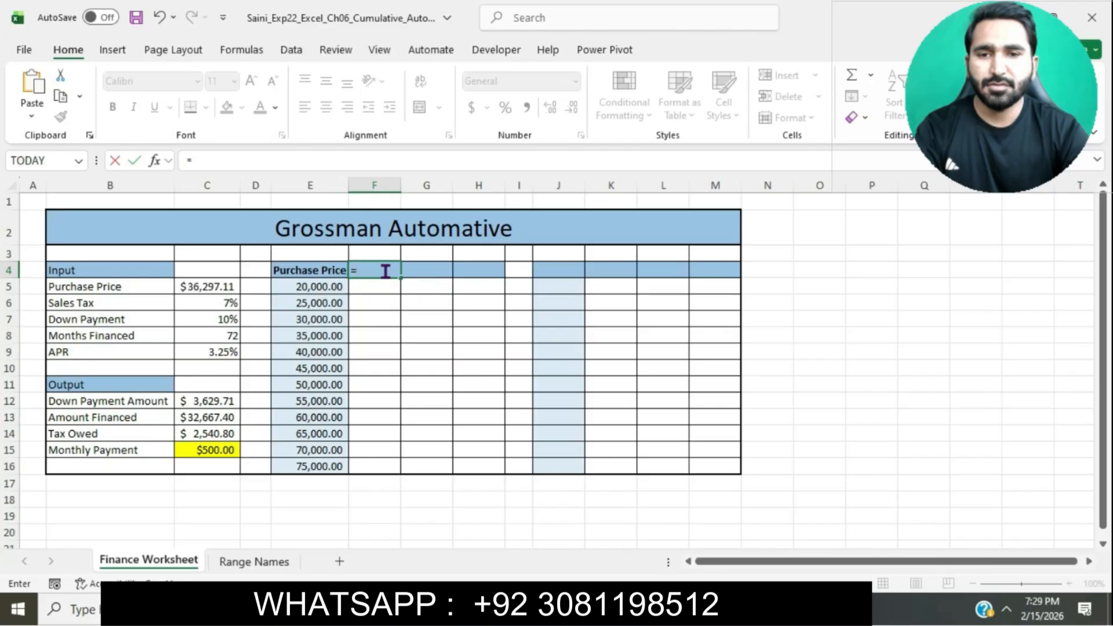
{"action": "left_click", "coordinate": [215, 400]}
{"action": "key", "text": "Return"}
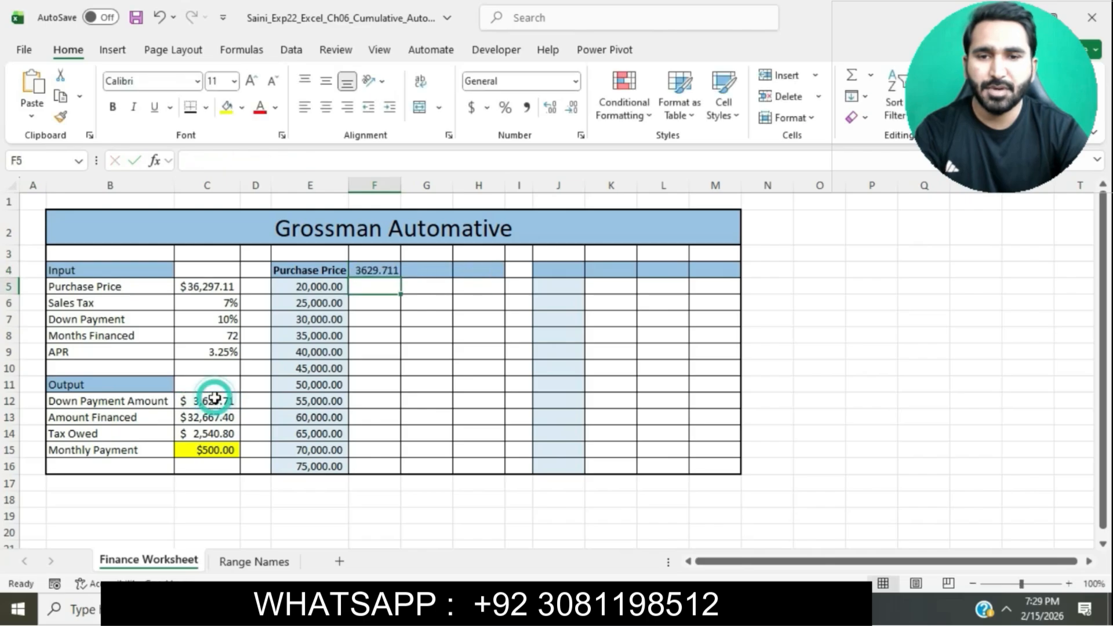
Check the Tax Owed and Monthly Payment wording of step 8 in Word, then enter =Tax in cell G4 in Excel, referencing C14.
{"action": "key", "text": "alt+Tab"}
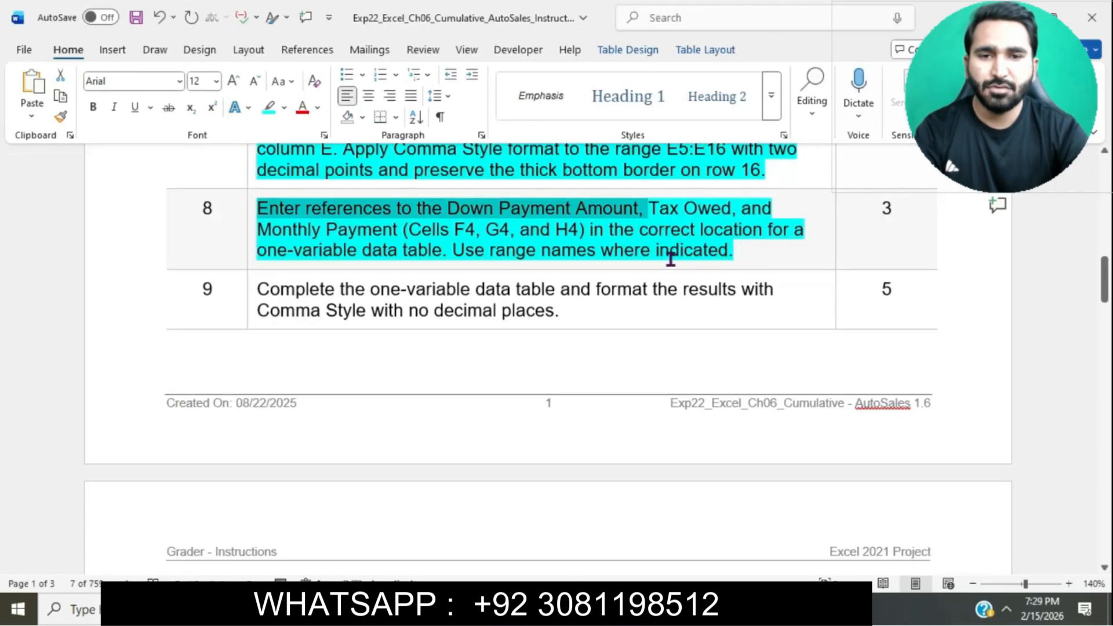
{"action": "left_click_drag", "start_coordinate": [665, 212], "coordinate": [716, 229]}
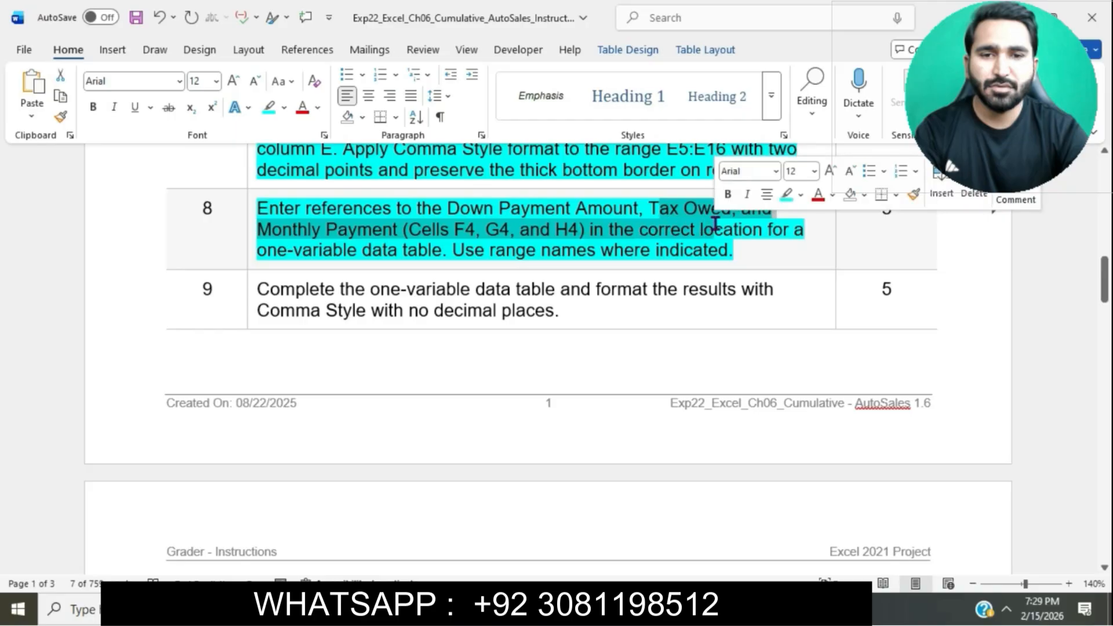
{"action": "key", "text": "alt+Tab"}
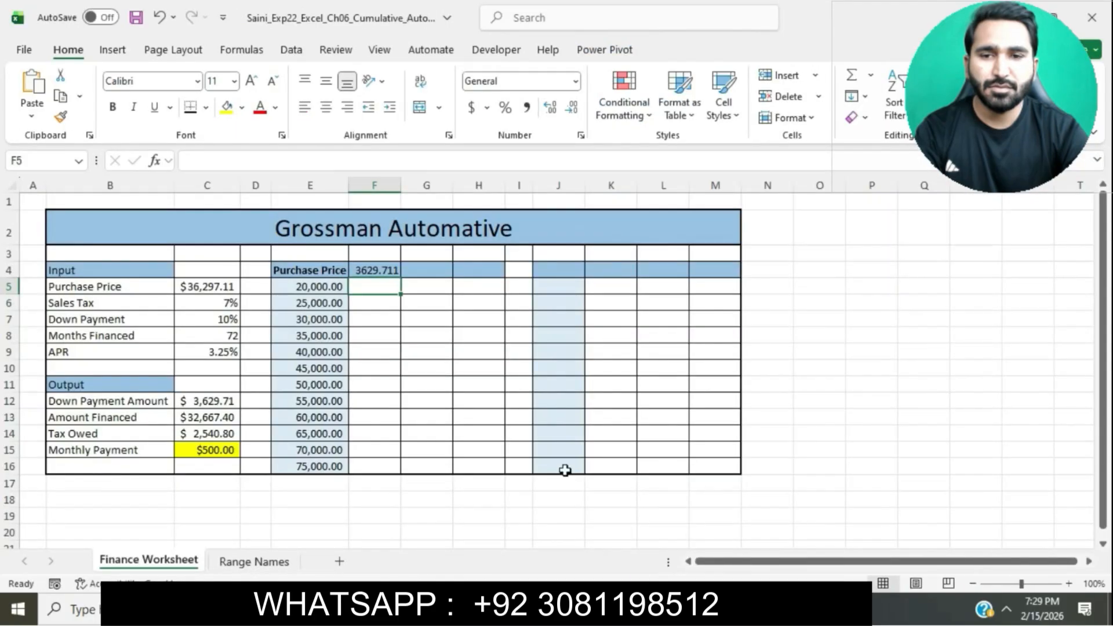
{"action": "left_click", "coordinate": [423, 269]}
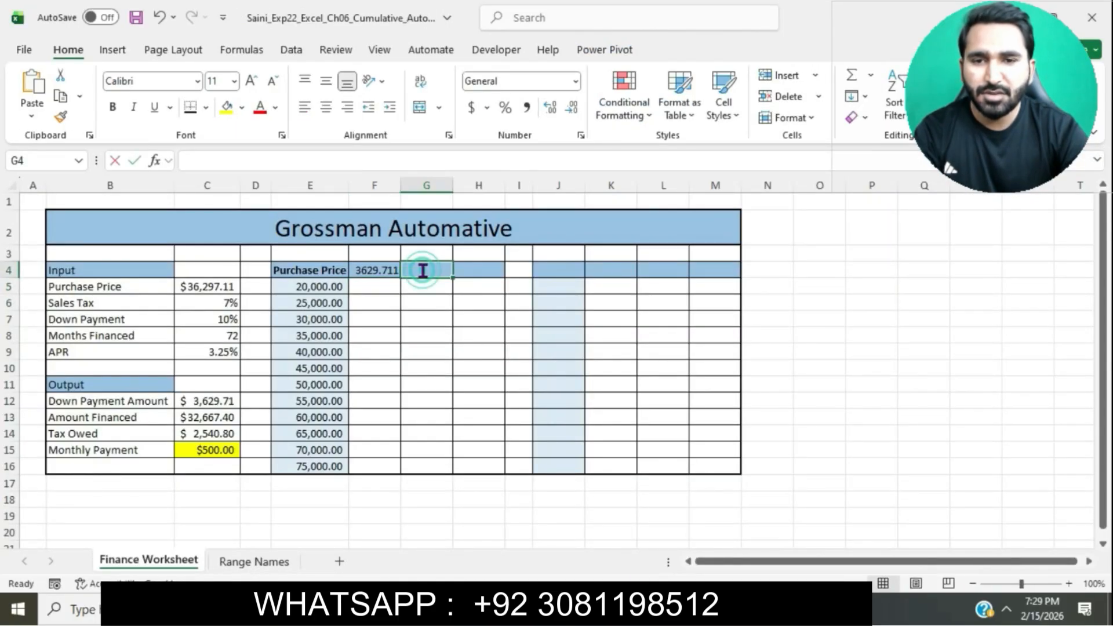
{"action": "type", "text": "="}
{"action": "left_click", "coordinate": [219, 432]}
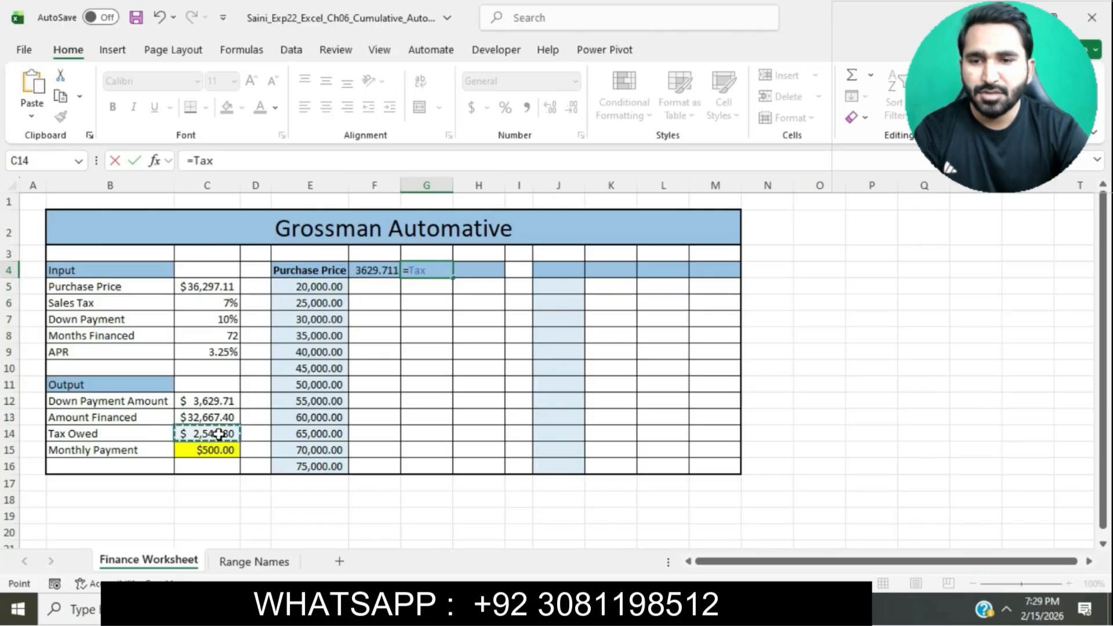
{"action": "key", "text": "Return"}
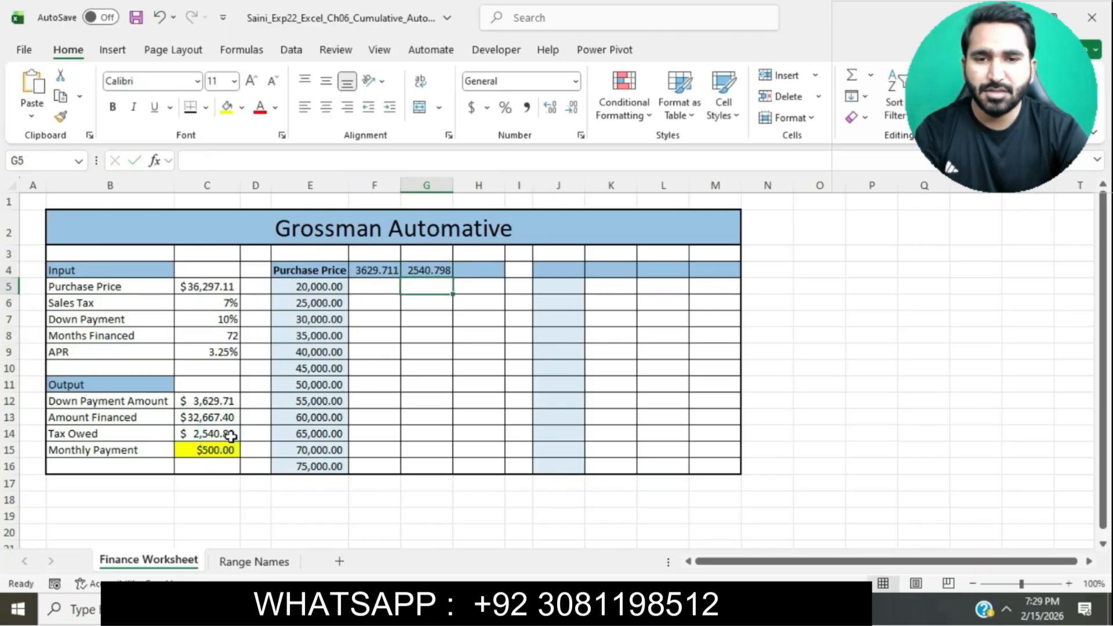
Enter the formula =C15 in cell H4 to reference the Monthly Payment.
{"action": "left_click", "coordinate": [481, 266]}
{"action": "double_click", "coordinate": [481, 265]}
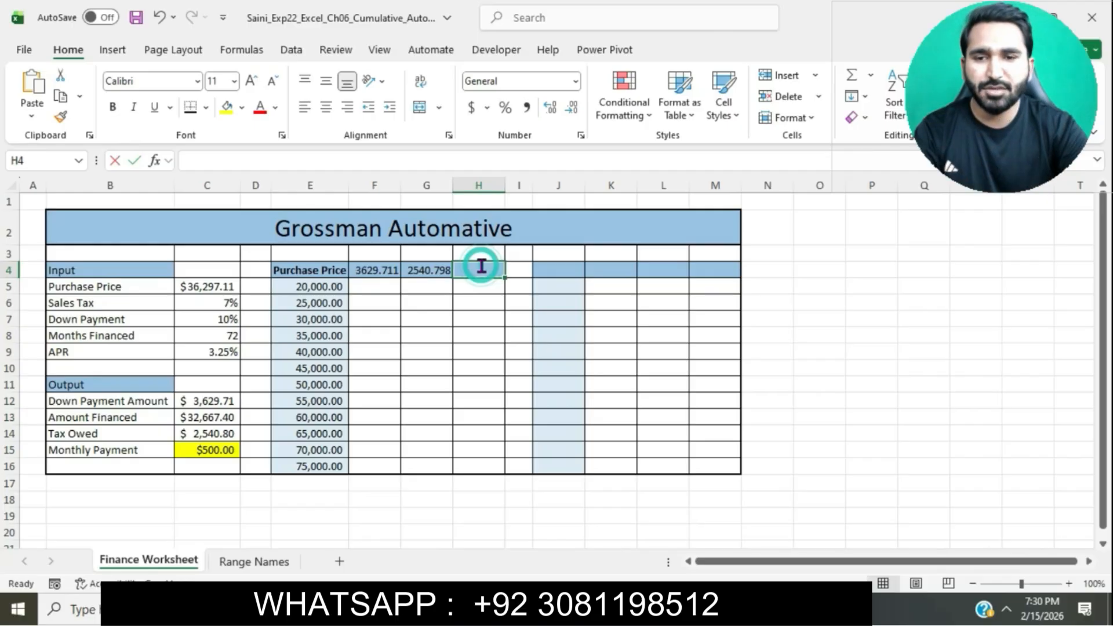
{"action": "type", "text": "="}
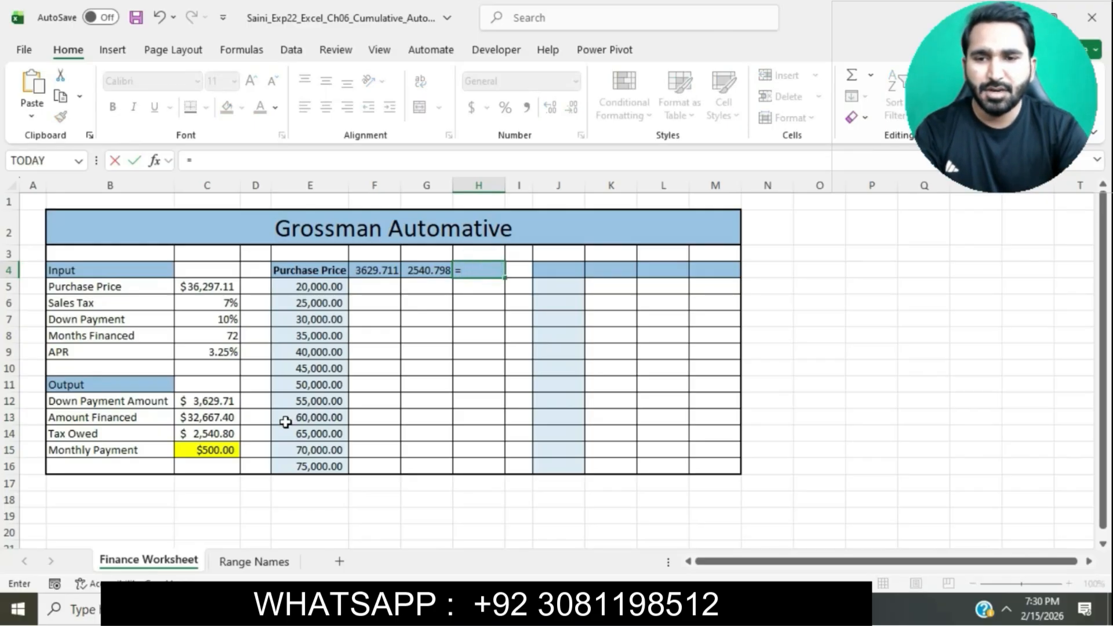
{"action": "left_click", "coordinate": [229, 450]}
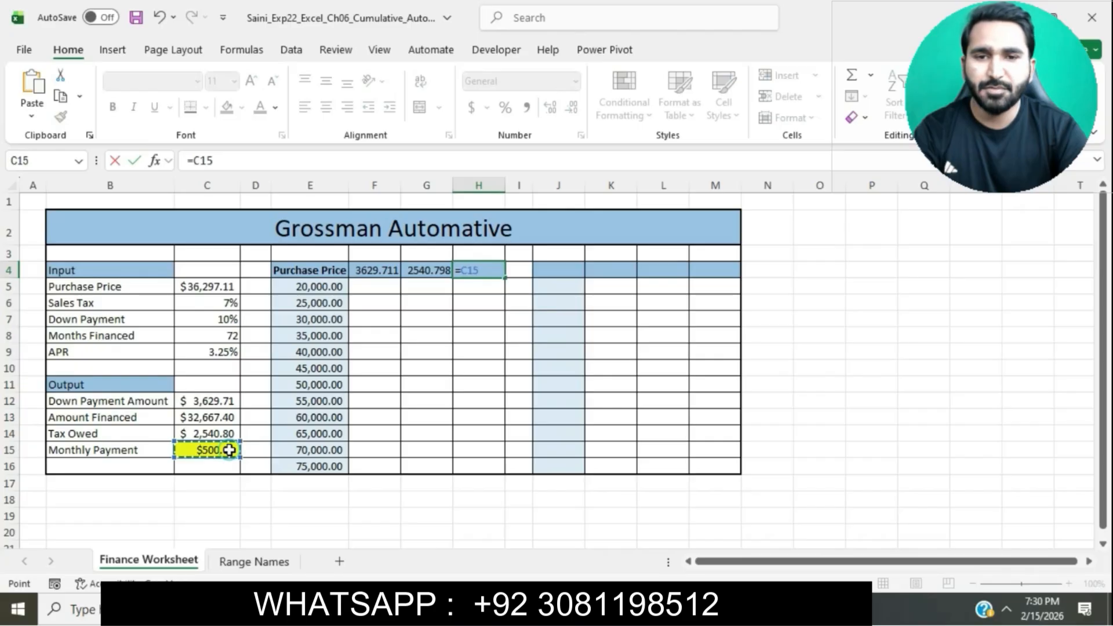
{"action": "key", "text": "Return"}
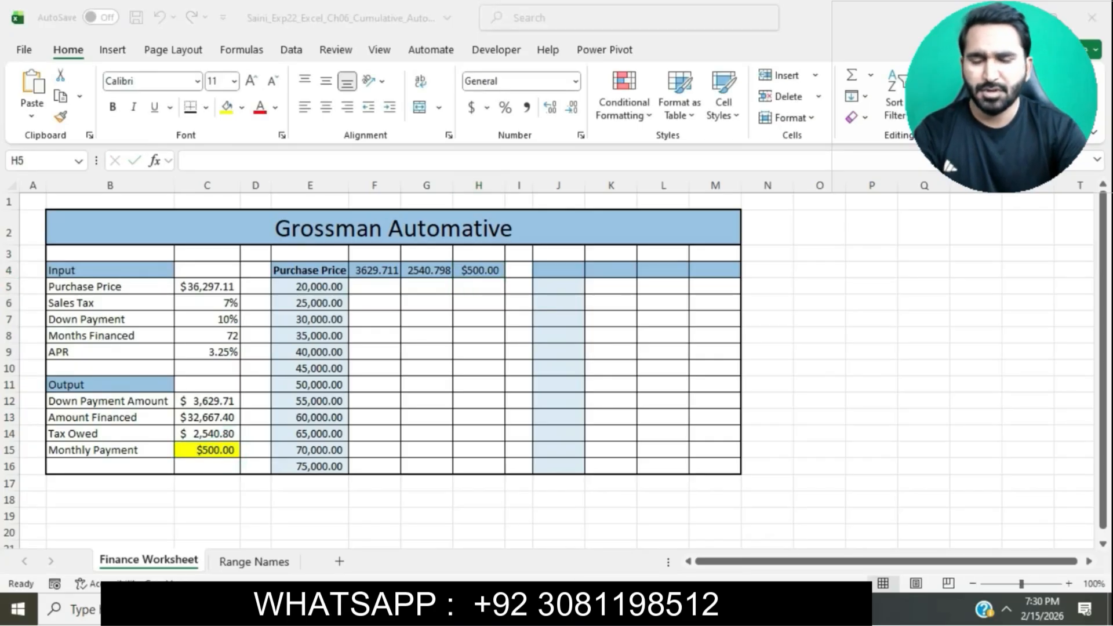
Return to the Word instructions and highlight the step 9 text about the one-variable data table in turquoise.
{"action": "key", "text": "alt+Tab"}
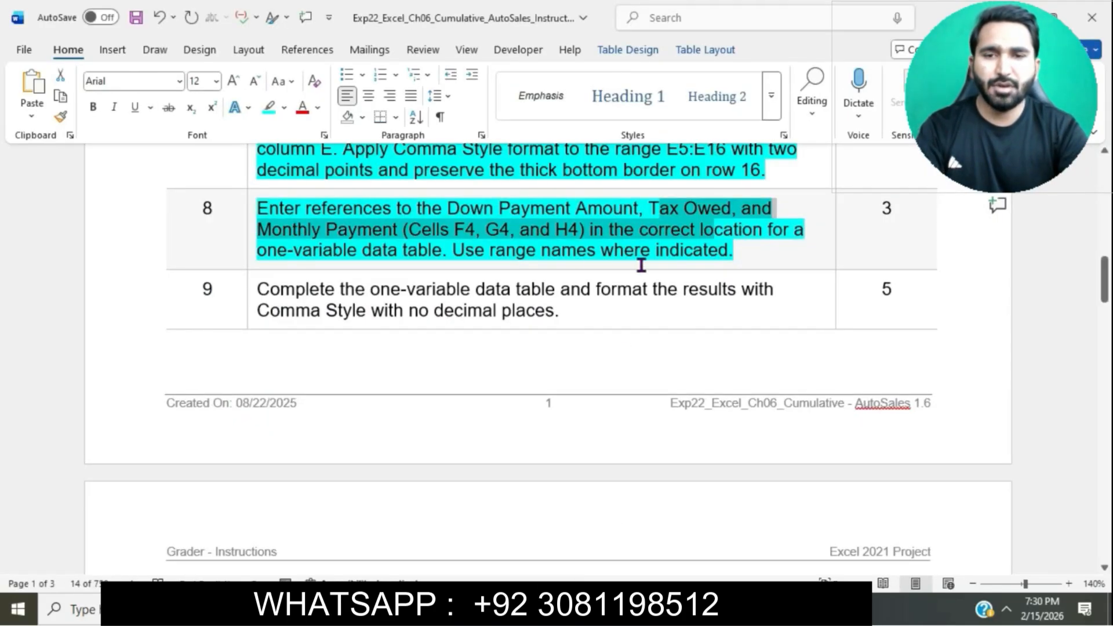
{"action": "left_click", "coordinate": [683, 264]}
{"action": "scroll", "coordinate": [683, 263], "scroll_direction": "down", "scroll_amount": 1}
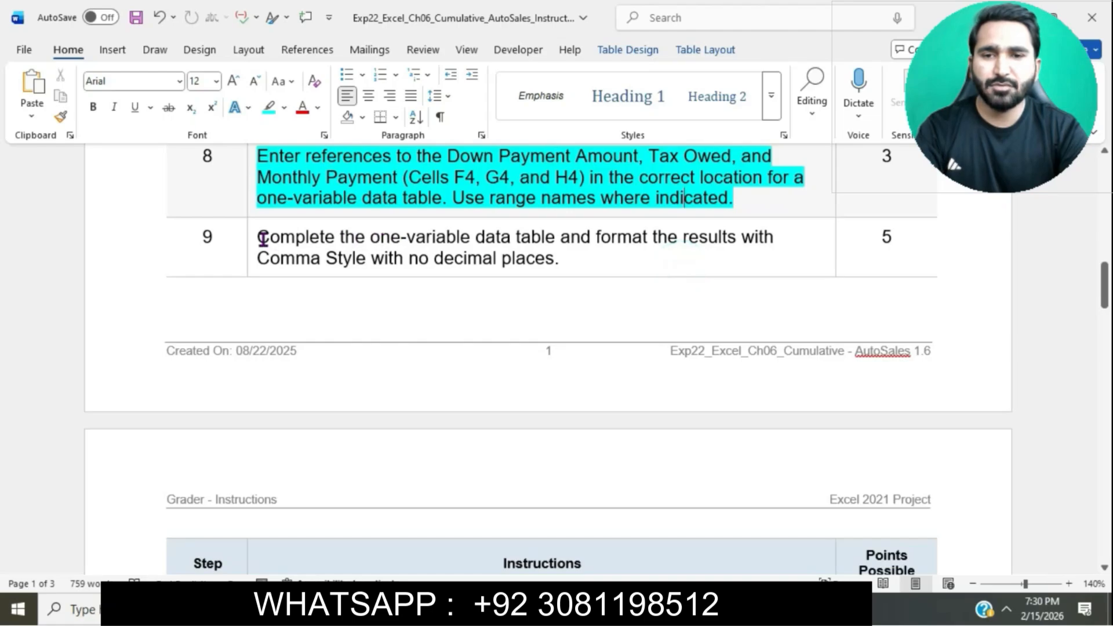
{"action": "left_click_drag", "start_coordinate": [262, 238], "coordinate": [593, 268]}
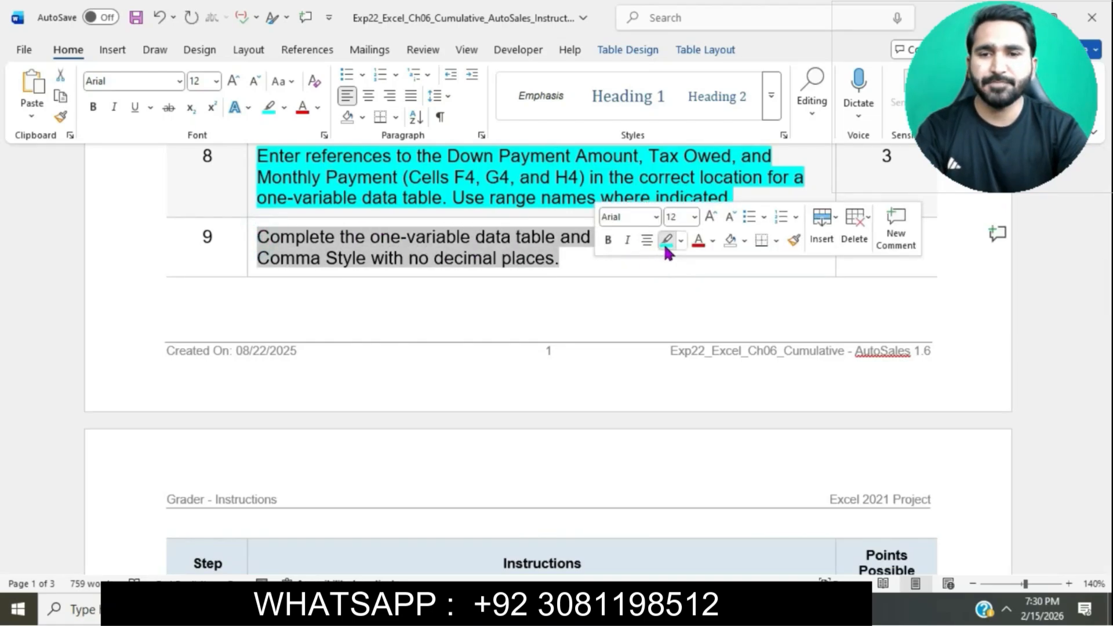
{"action": "left_click", "coordinate": [666, 243]}
{"action": "left_click", "coordinate": [343, 237]}
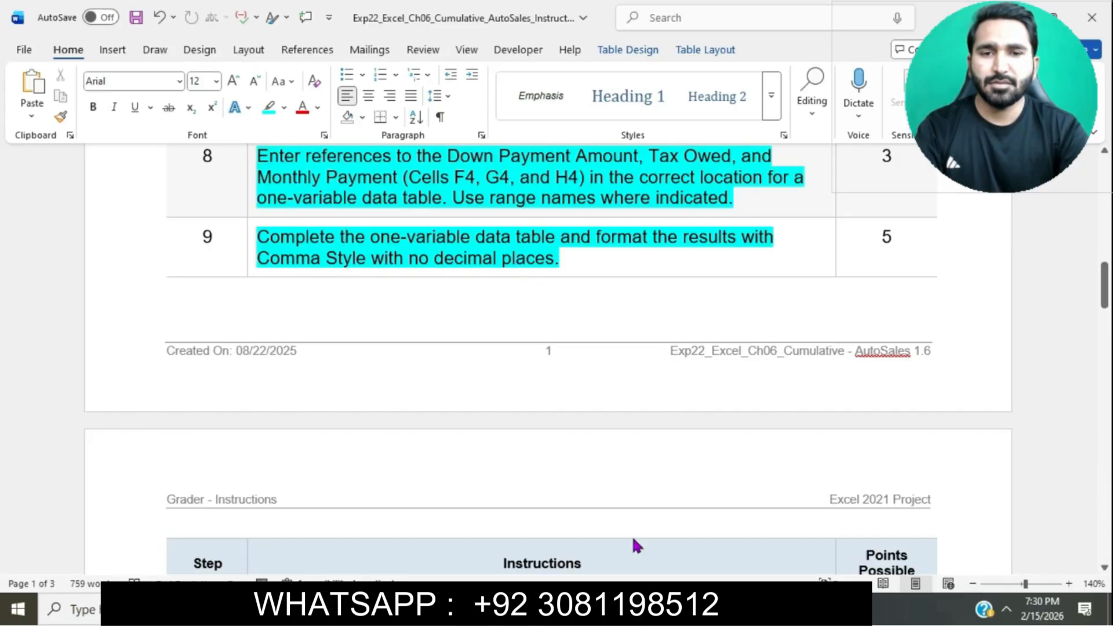
Switch to Excel and create a one-variable data table over E4:H16 using Purchase Price cell C5 as the column input cell.
{"action": "left_click", "coordinate": [654, 609]}
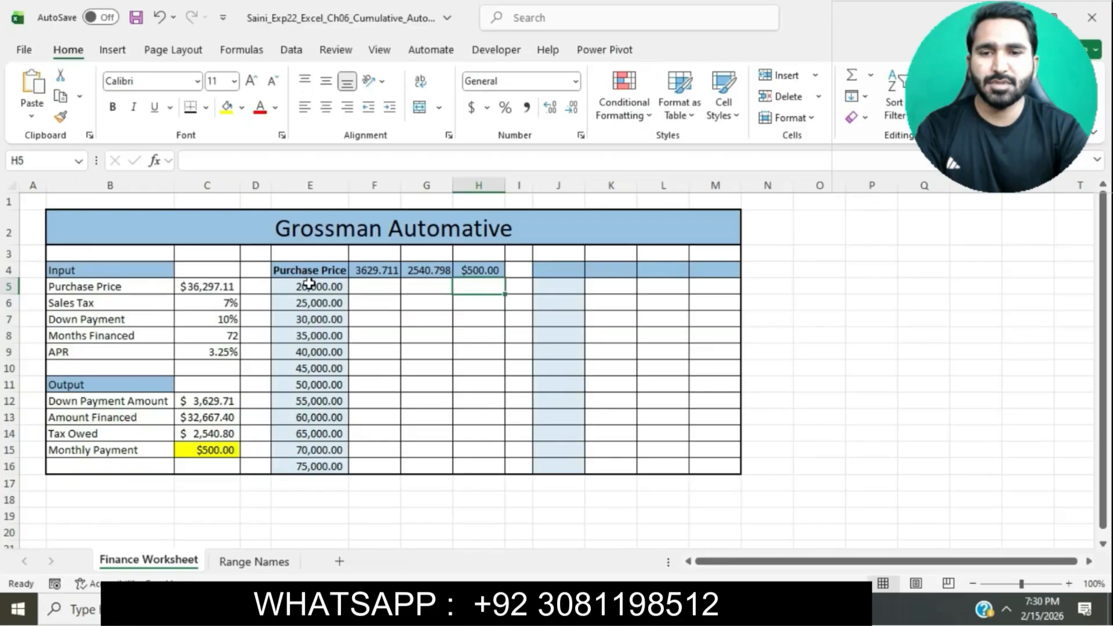
{"action": "left_click_drag", "start_coordinate": [306, 274], "coordinate": [482, 460]}
{"action": "left_click", "coordinate": [291, 50]}
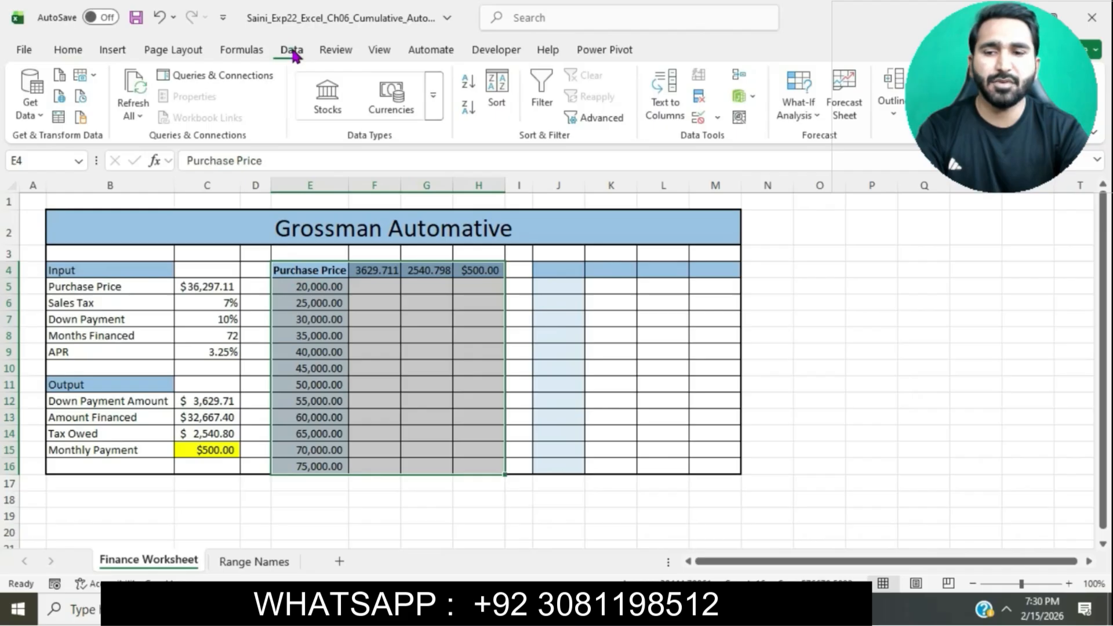
{"action": "left_click", "coordinate": [799, 107]}
{"action": "left_click", "coordinate": [833, 185]}
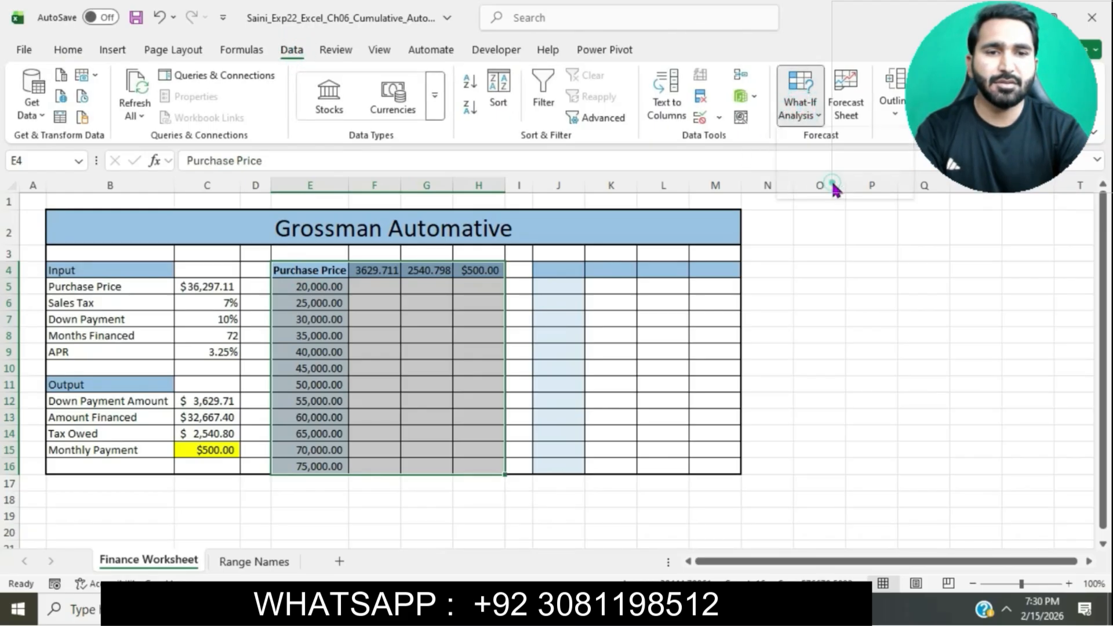
{"action": "left_click", "coordinate": [766, 256]}
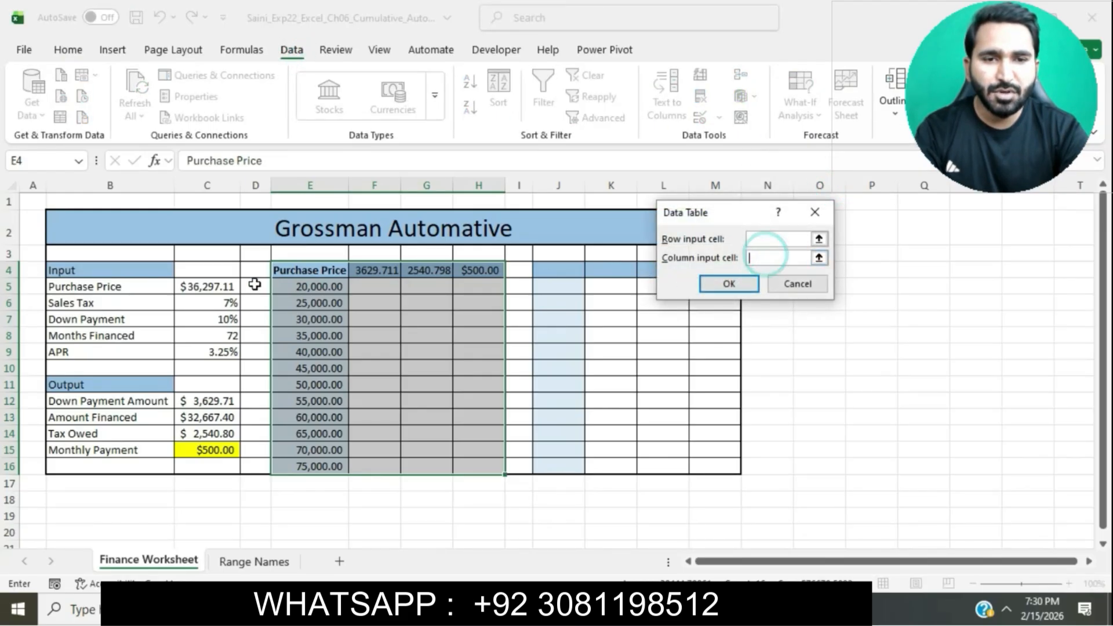
{"action": "left_click", "coordinate": [209, 285]}
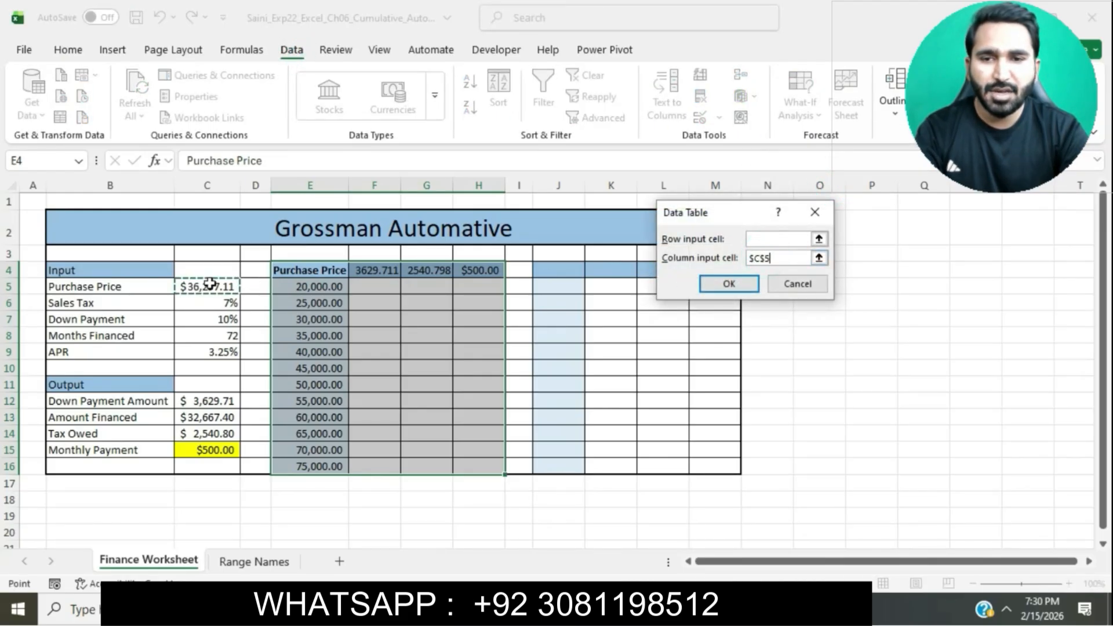
{"action": "left_click", "coordinate": [741, 288]}
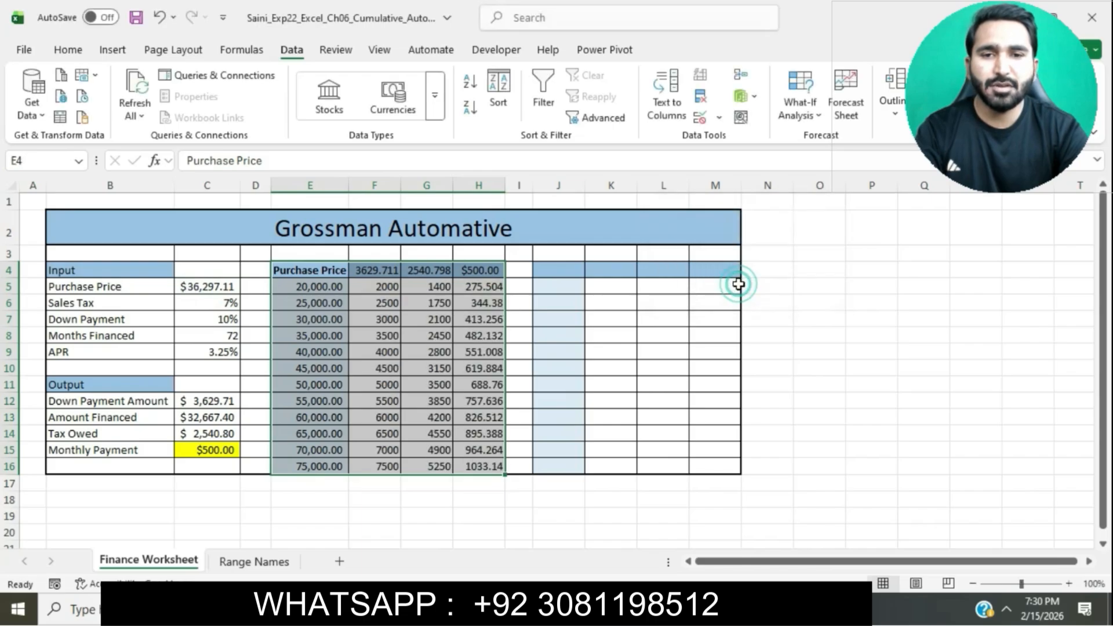
Recheck step 9 in Word, then format the data table results F5:H16 in Excel with Comma Style and no decimal places.
{"action": "key", "text": "alt+Tab"}
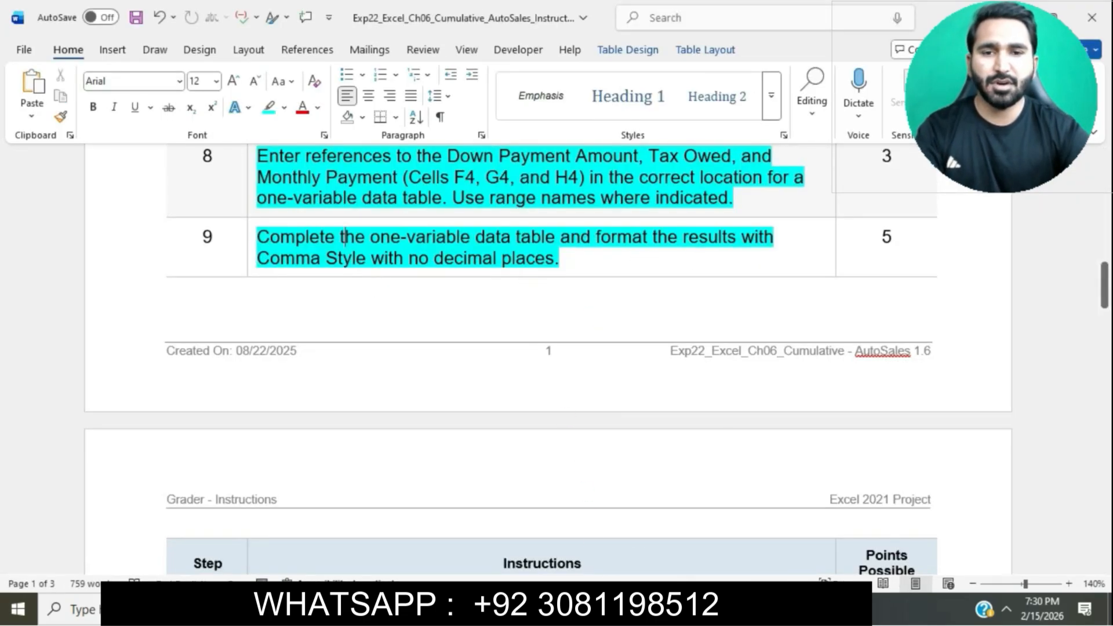
{"action": "key", "text": "alt+Tab"}
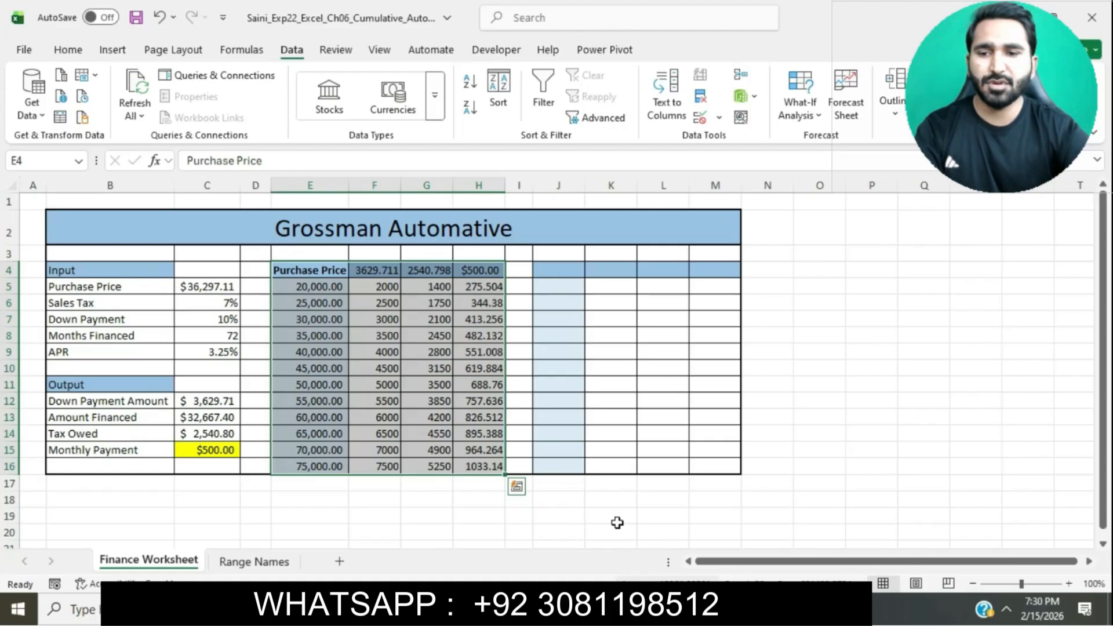
{"action": "left_click", "coordinate": [643, 353]}
{"action": "left_click", "coordinate": [643, 353]}
{"action": "left_click_drag", "start_coordinate": [366, 286], "coordinate": [474, 463]}
{"action": "left_click", "coordinate": [68, 52]}
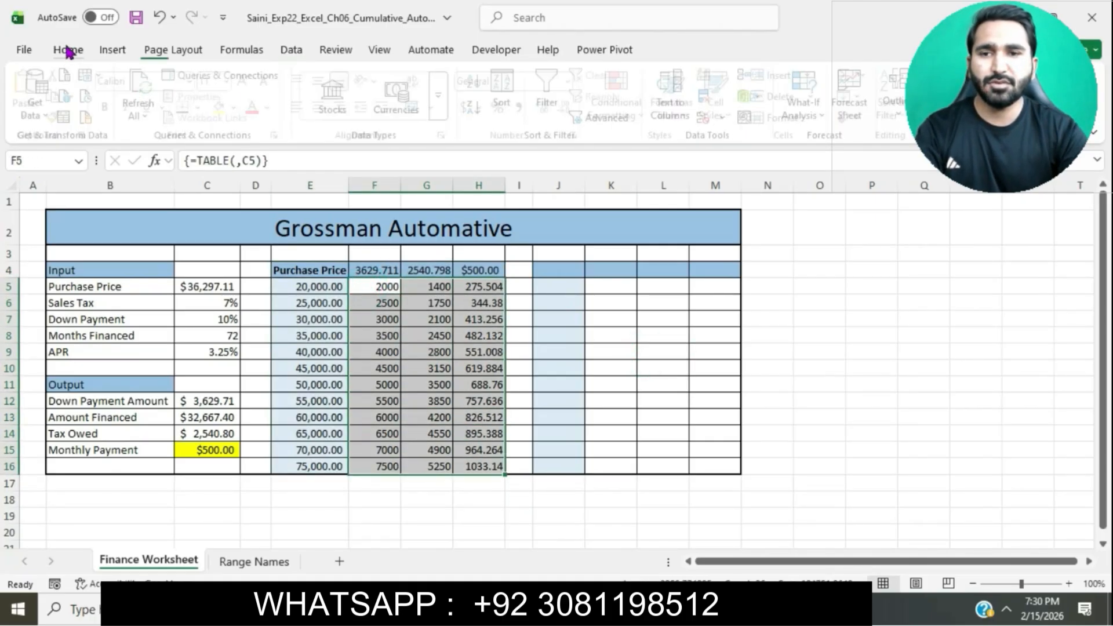
{"action": "left_click", "coordinate": [526, 108]}
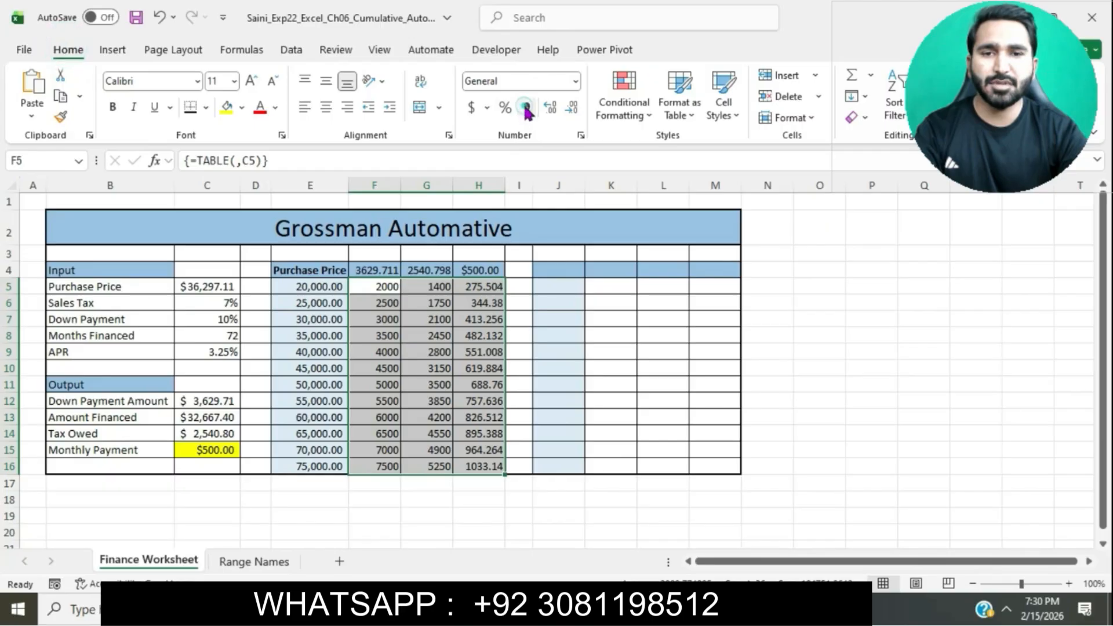
{"action": "left_click", "coordinate": [554, 109]}
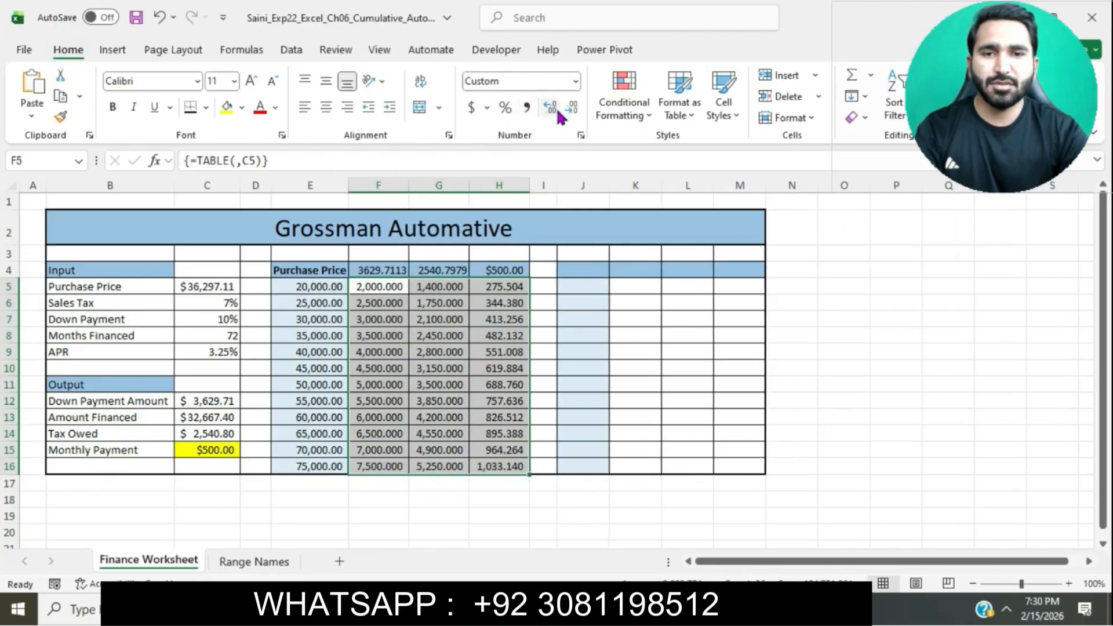
{"action": "left_click", "coordinate": [573, 107]}
{"action": "left_click", "coordinate": [573, 107]}
{"action": "left_click", "coordinate": [576, 112]}
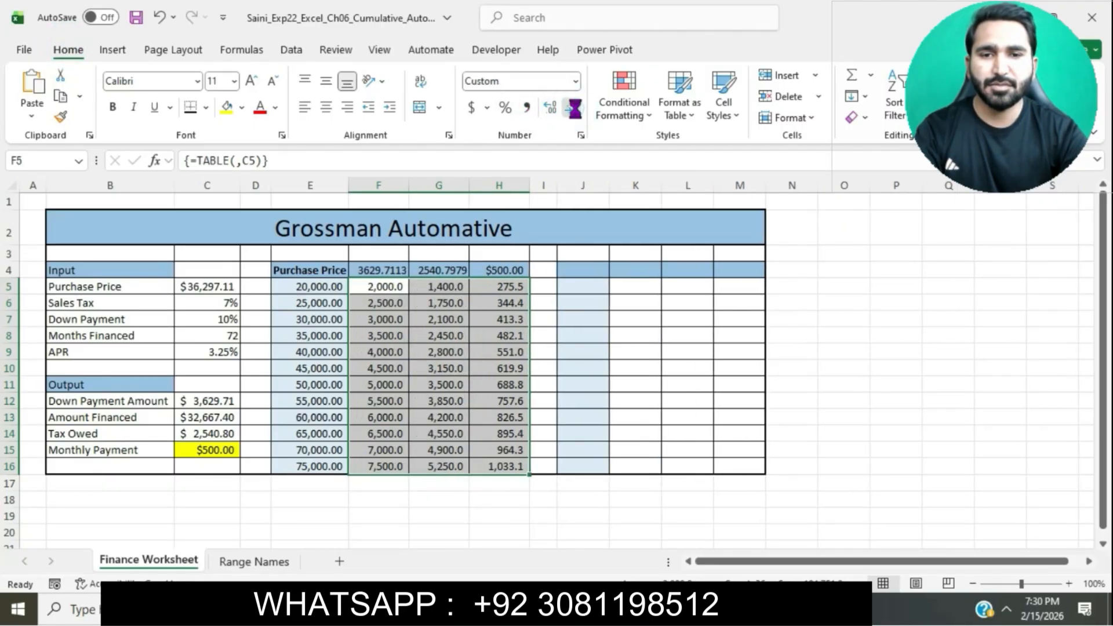
{"action": "left_click", "coordinate": [646, 370]}
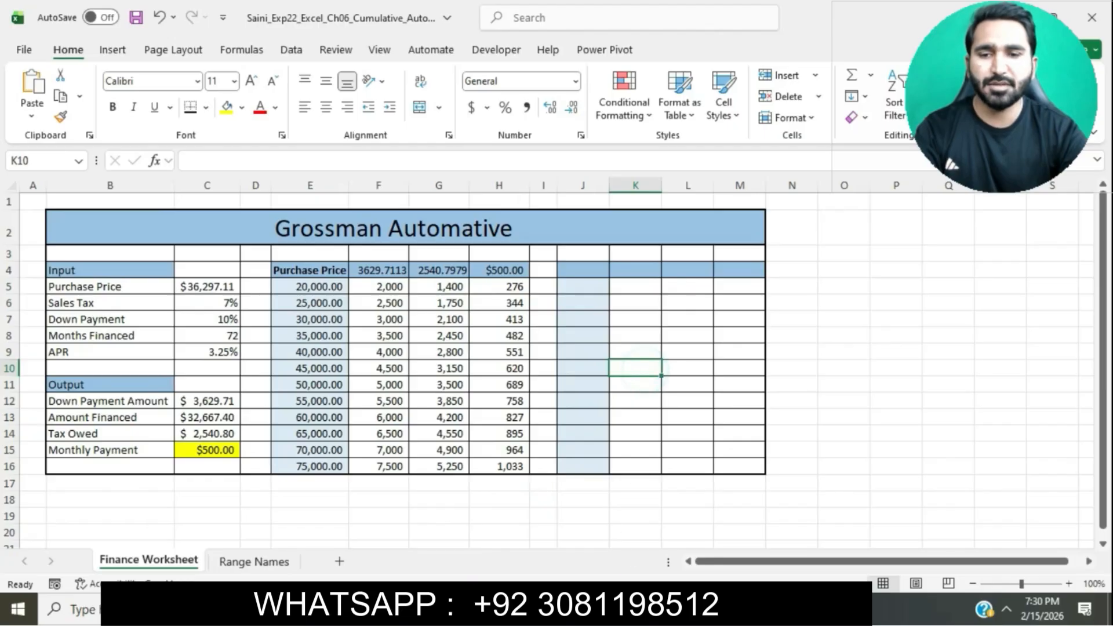
Switch to the Word instructions and highlight the step 10 text about custom number formats in turquoise.
{"action": "left_click", "coordinate": [606, 609]}
{"action": "scroll", "coordinate": [574, 263], "scroll_direction": "down", "scroll_amount": 6}
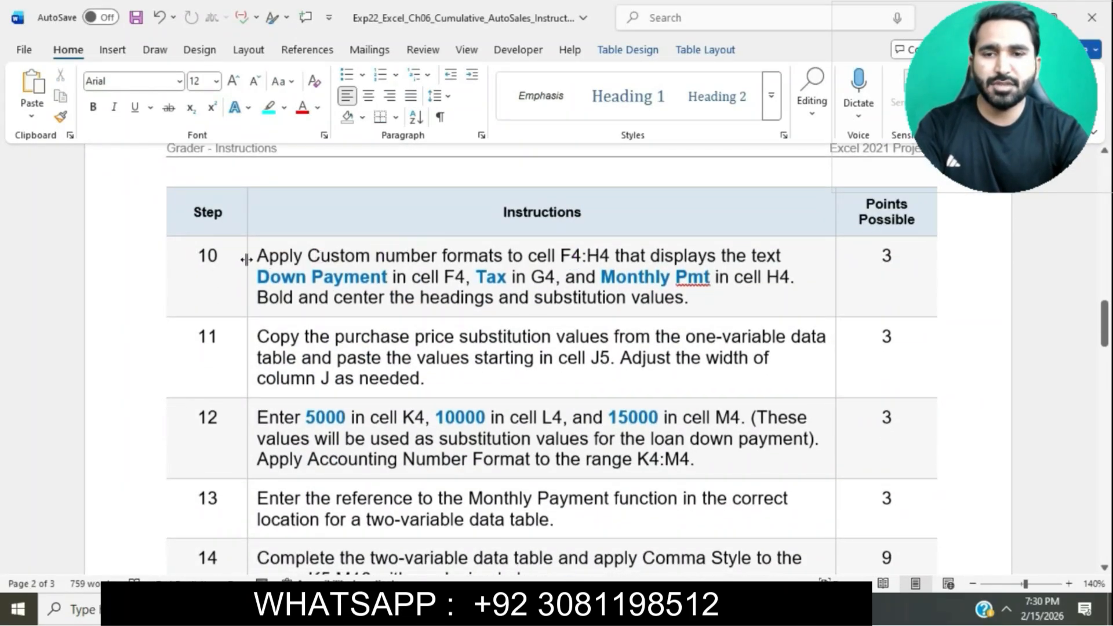
{"action": "left_click", "coordinate": [246, 255]}
{"action": "left_click", "coordinate": [318, 231]}
{"action": "left_click", "coordinate": [339, 282]}
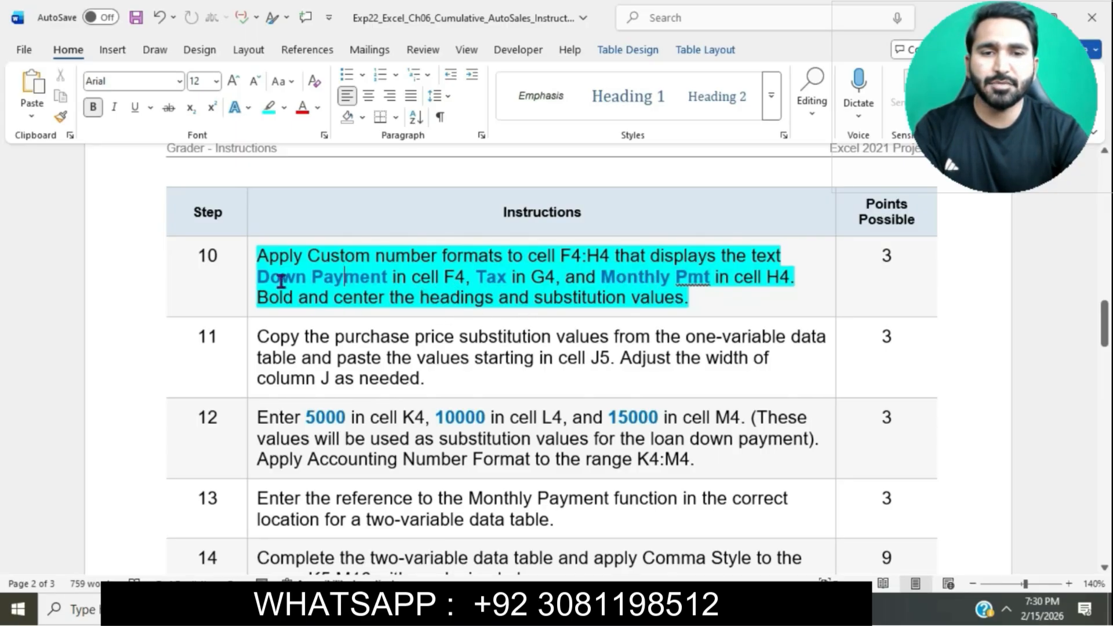
Select the Down Payment wording of step 10 in Word, then apply the custom number format "Down Payment " to cell F4 in Excel.
{"action": "left_click_drag", "start_coordinate": [262, 277], "coordinate": [393, 285]}
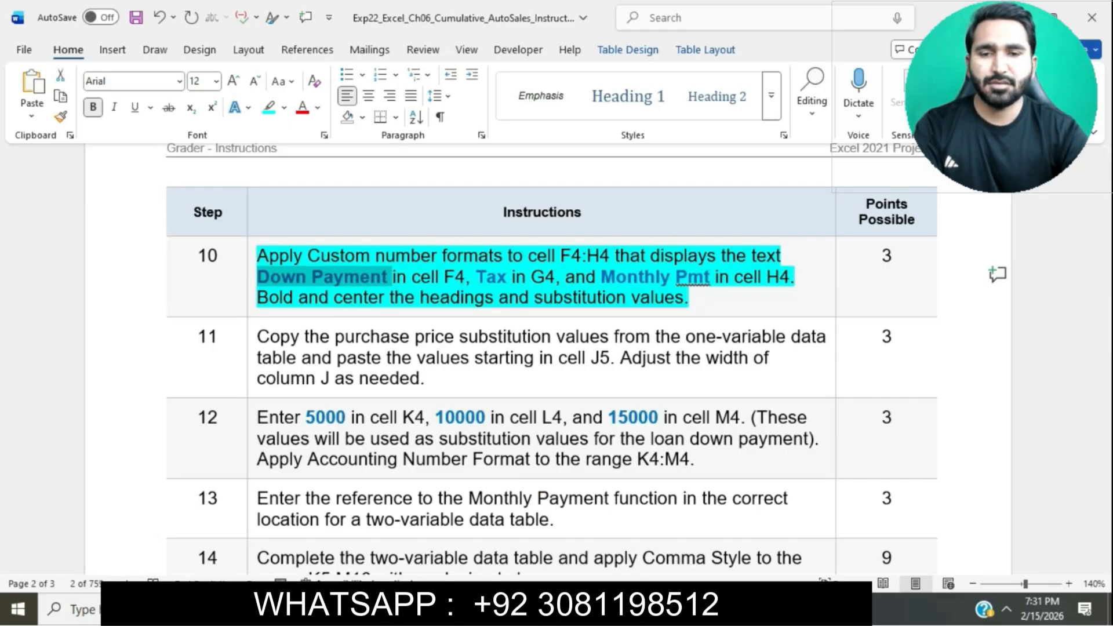
{"action": "key", "text": "alt+Tab"}
{"action": "left_click", "coordinate": [381, 266]}
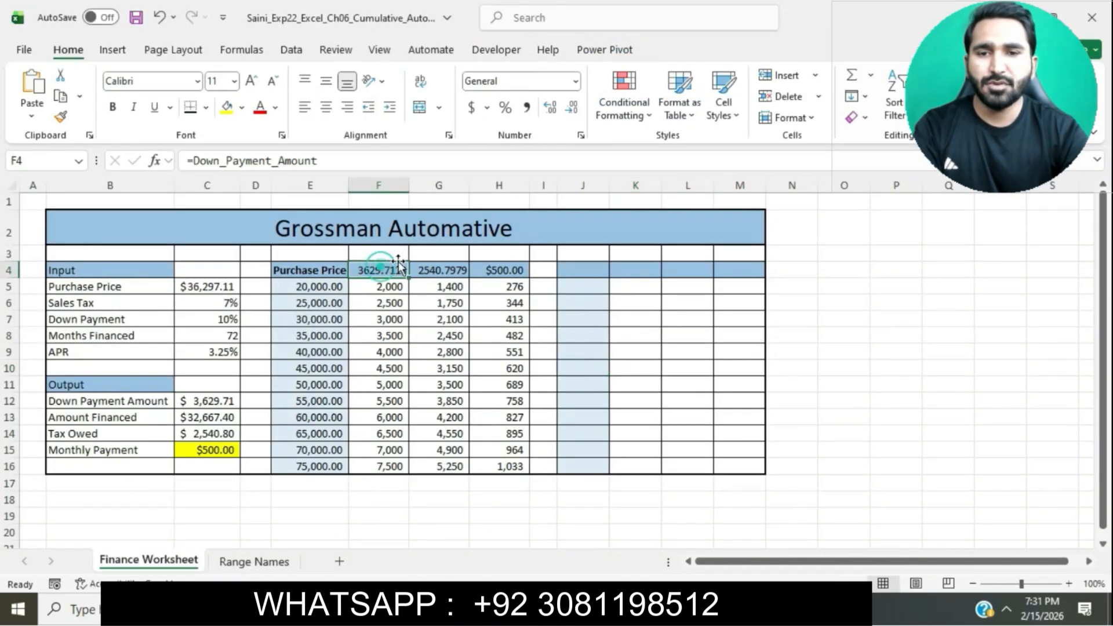
{"action": "left_click", "coordinate": [579, 136]}
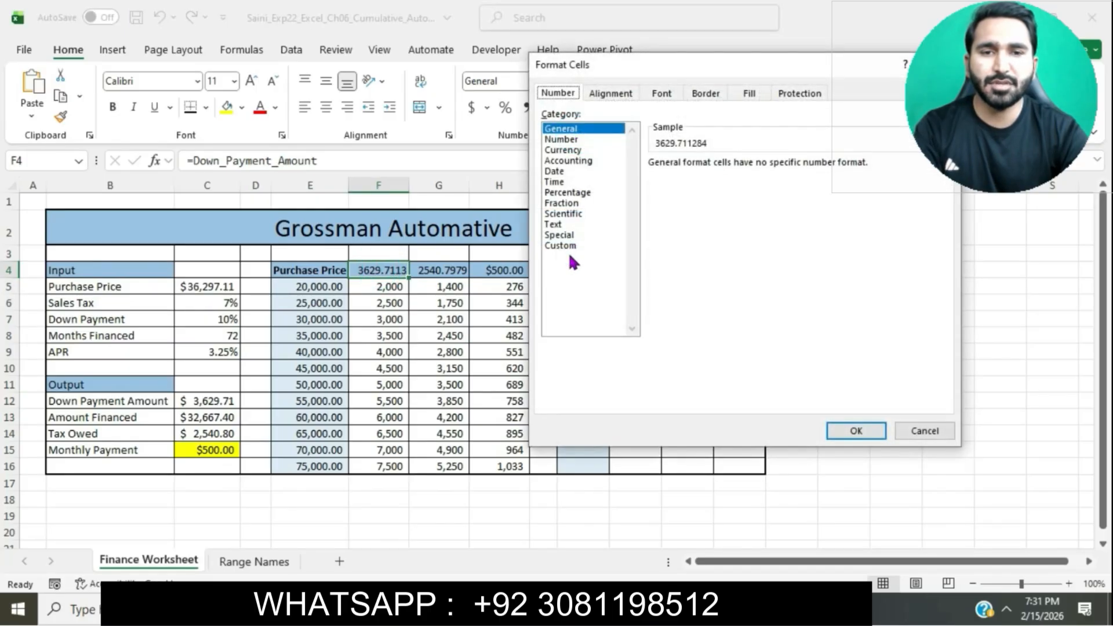
{"action": "key", "text": "alt+Tab"}
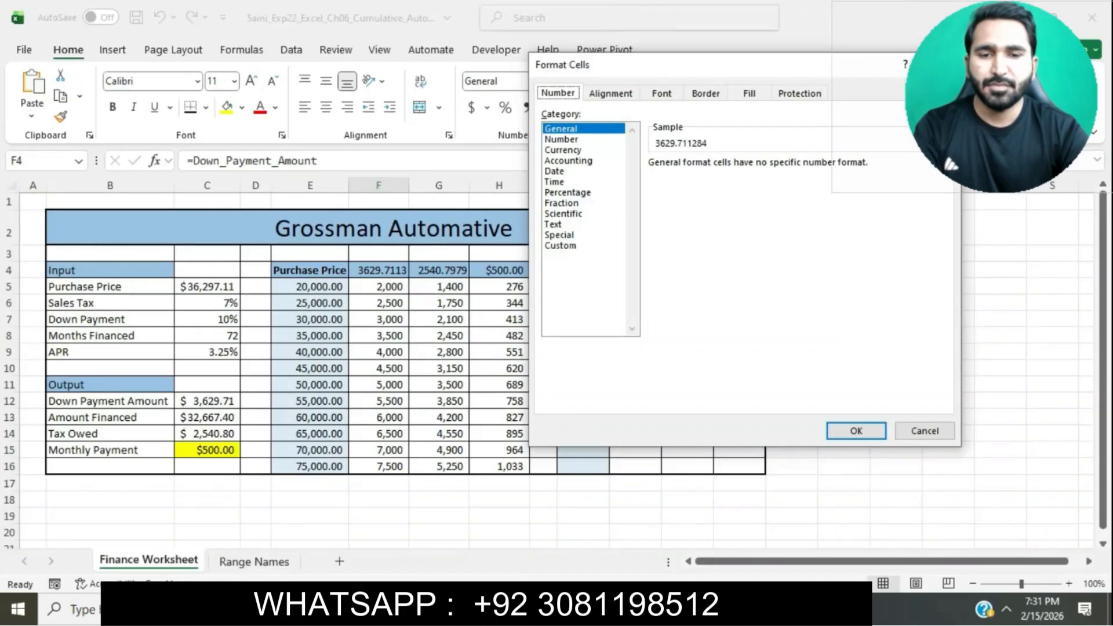
{"action": "key", "text": "alt+Tab"}
{"action": "left_click", "coordinate": [565, 245]}
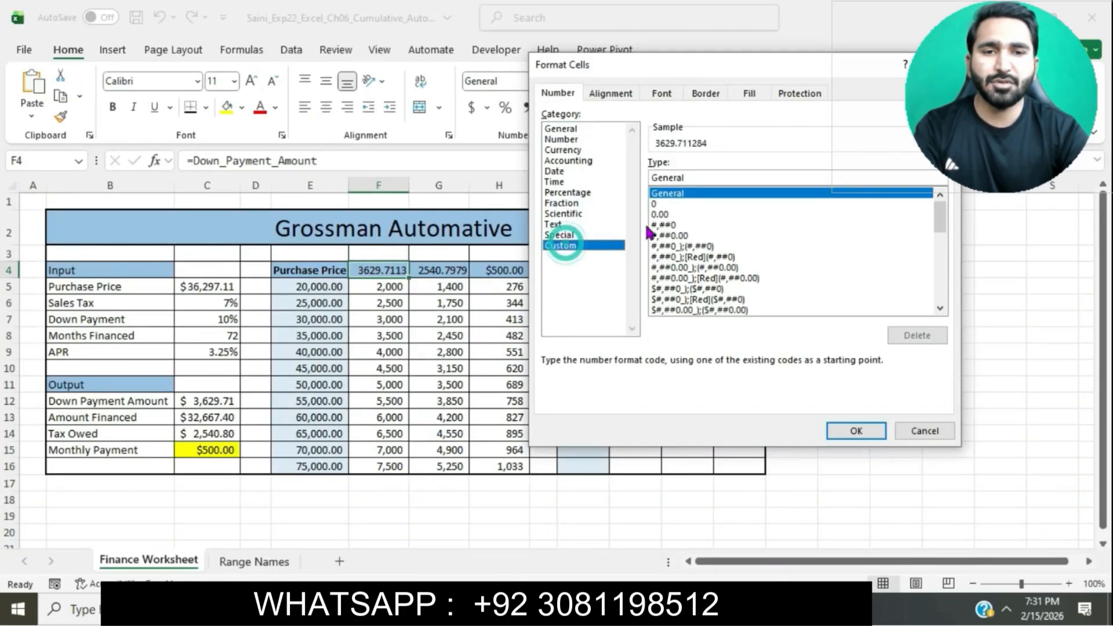
{"action": "left_click", "coordinate": [692, 178]}
{"action": "key", "text": "BackSpace"}
{"action": "key", "text": "BackSpace"}
{"action": "key", "text": "BackSpace"}
{"action": "key", "text": "BackSpace"}
{"action": "key", "text": "BackSpace"}
{"action": "key", "text": "BackSpace"}
{"action": "key", "text": "BackSpace"}
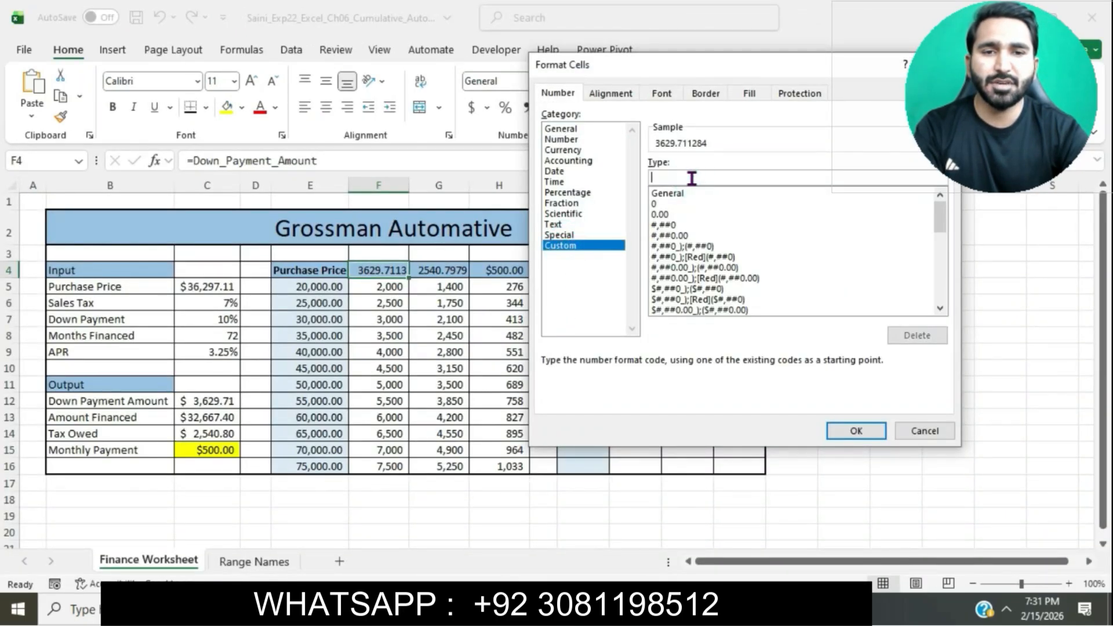
{"action": "type", "text": "\"Down Payment "}
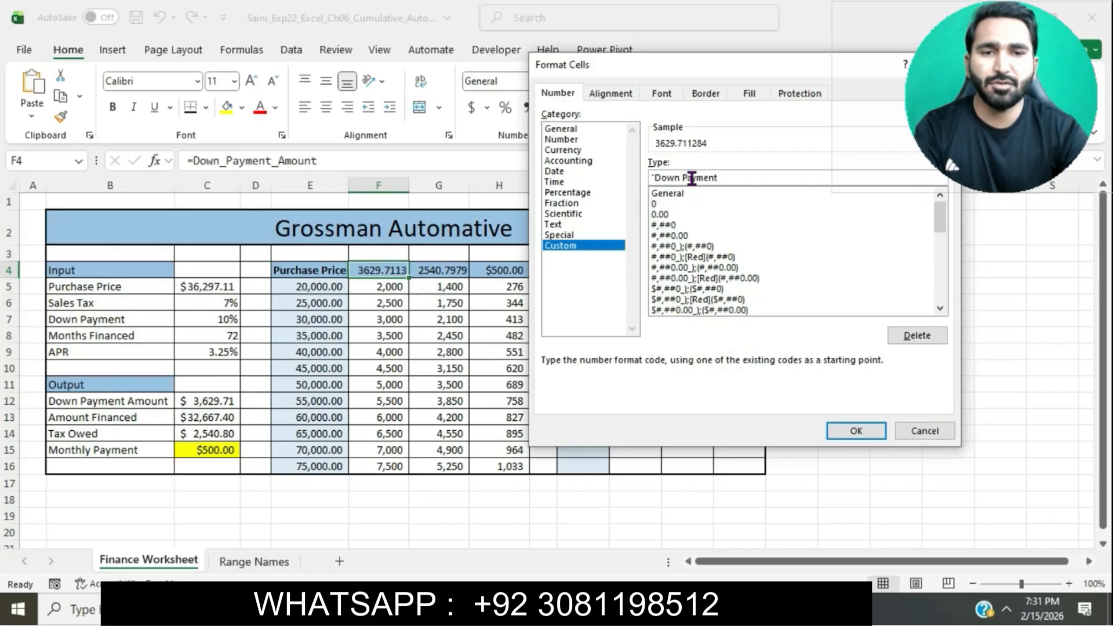
{"action": "type", "text": "\""}
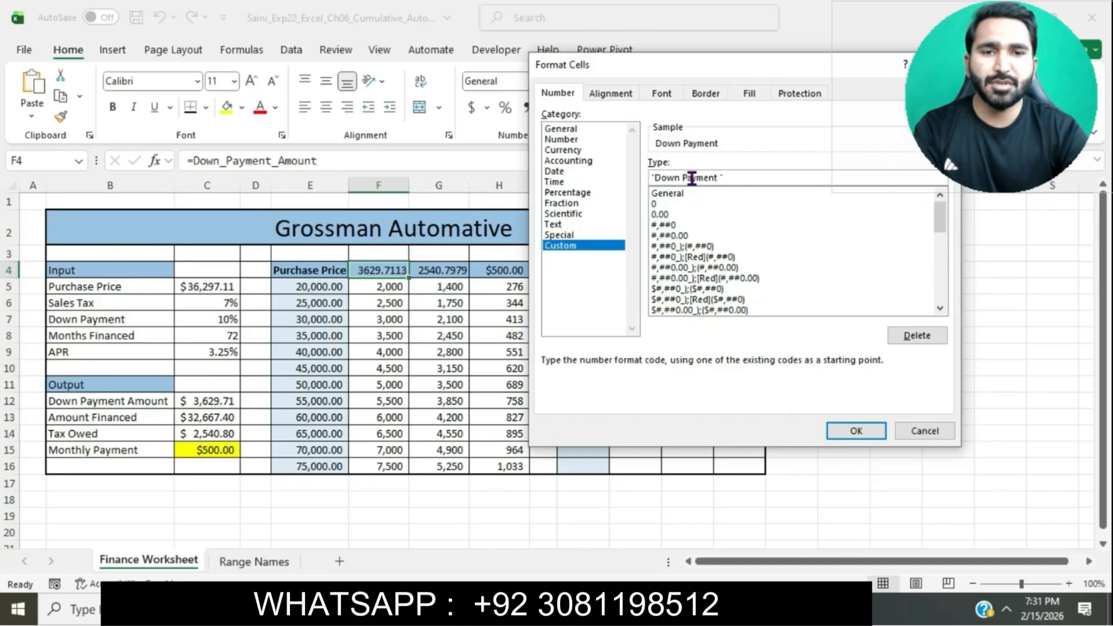
{"action": "left_click", "coordinate": [840, 427]}
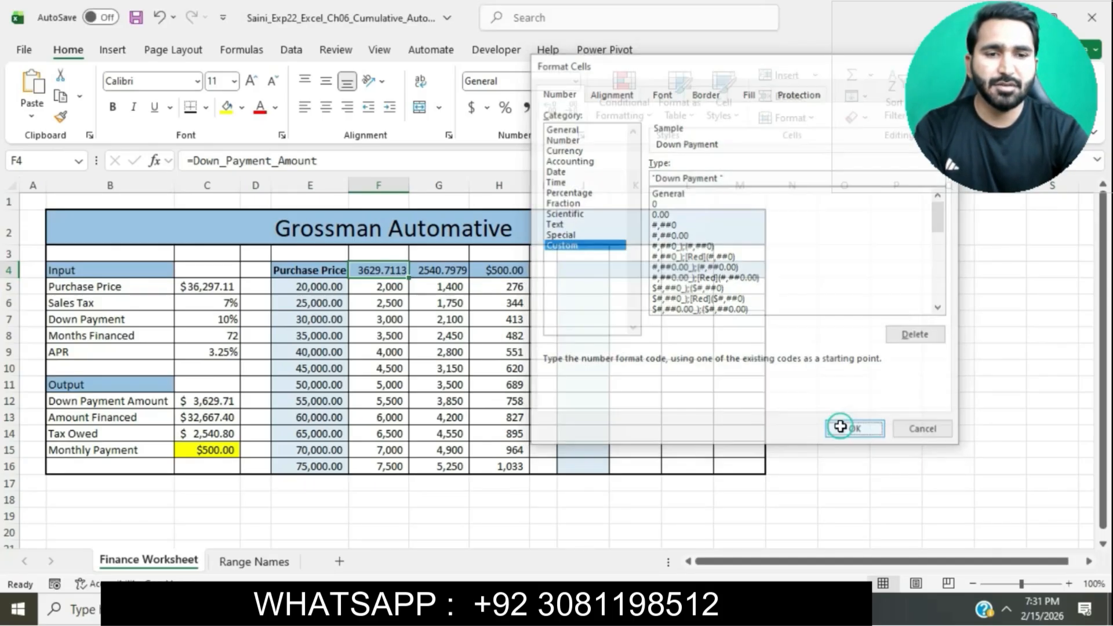
Select the Tax wording of step 10 in Word, then apply the custom number format "Tax" to cell G4 in Excel.
{"action": "key", "text": "alt+Tab"}
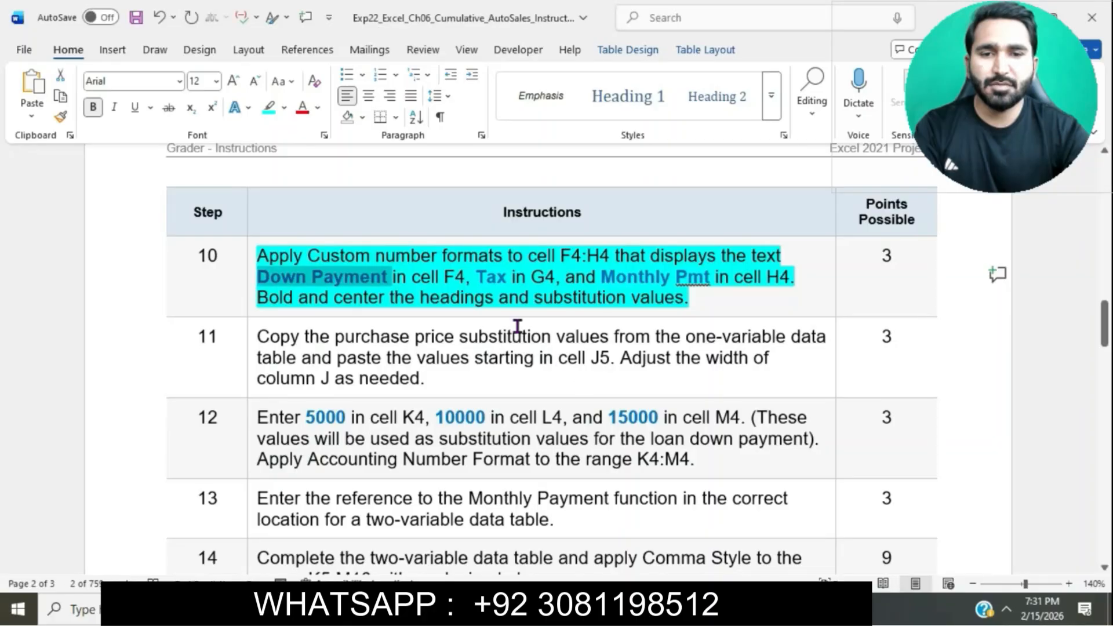
{"action": "left_click", "coordinate": [477, 277]}
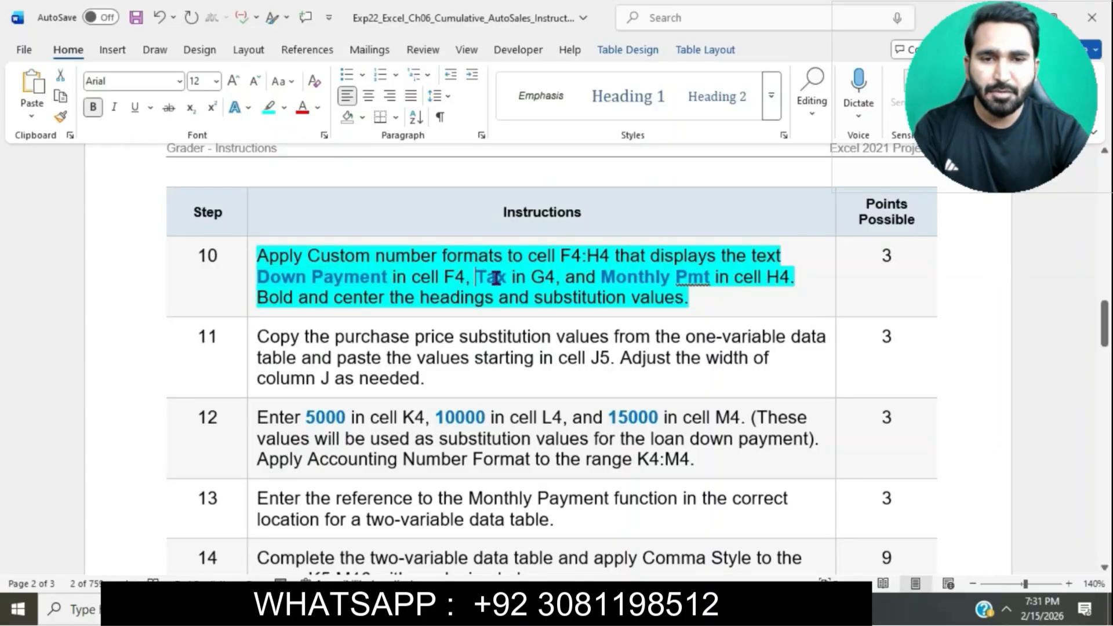
{"action": "left_click_drag", "start_coordinate": [496, 278], "coordinate": [500, 278]}
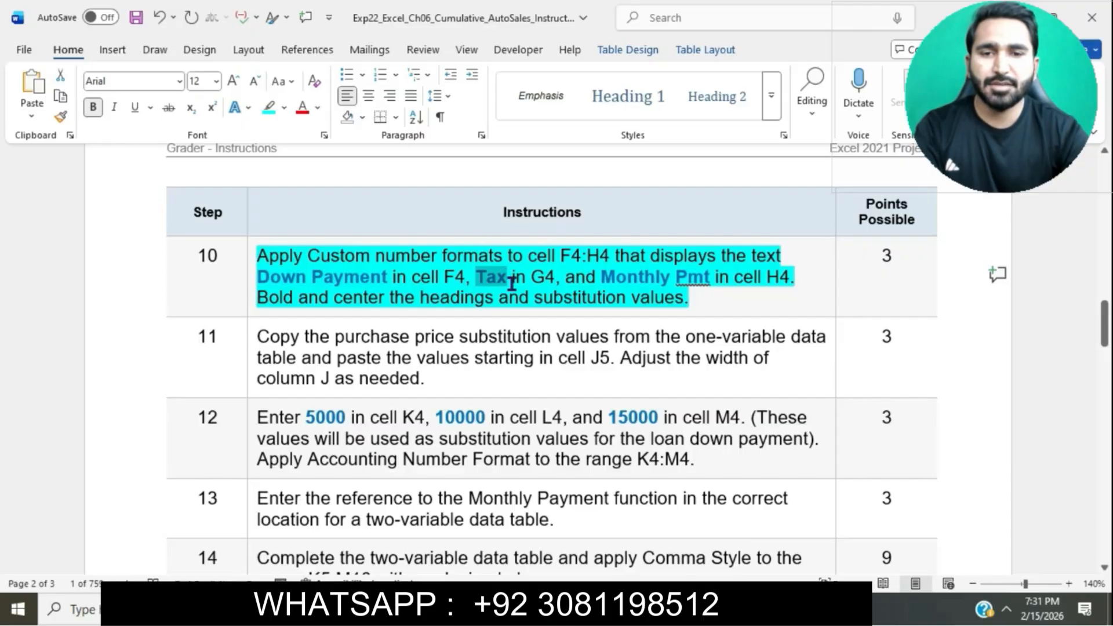
{"action": "key", "text": "alt+Tab"}
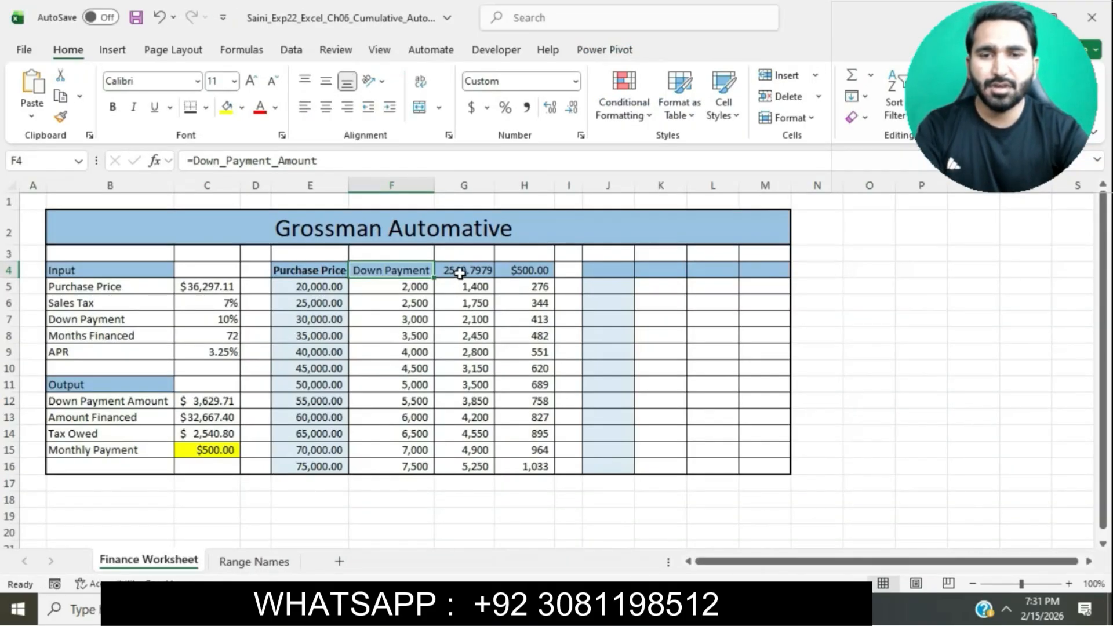
{"action": "left_click", "coordinate": [460, 273]}
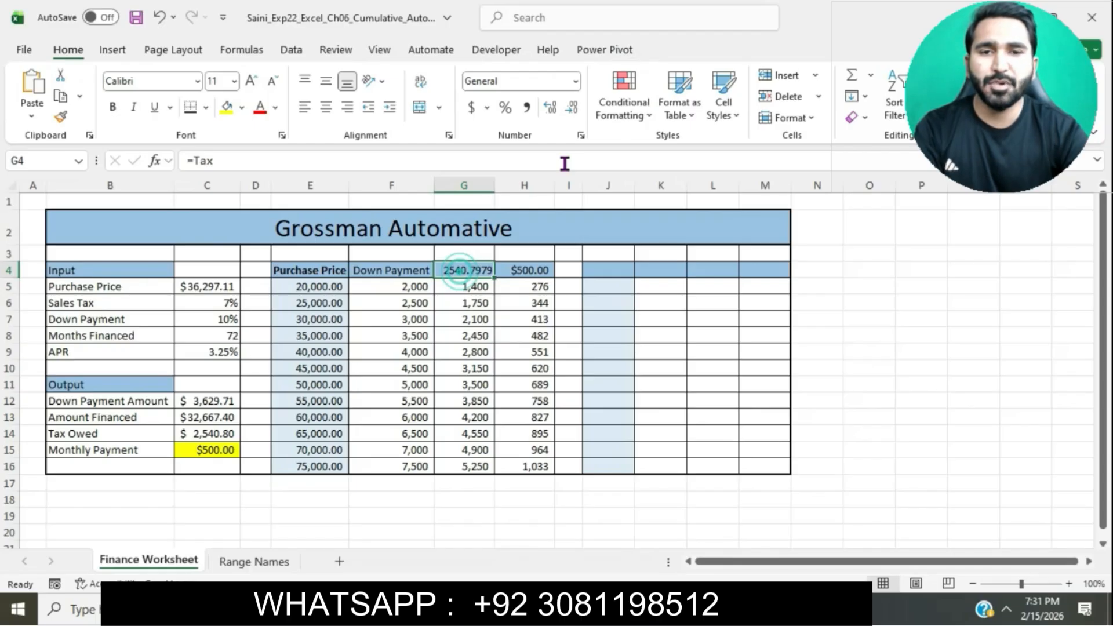
{"action": "left_click", "coordinate": [580, 135]}
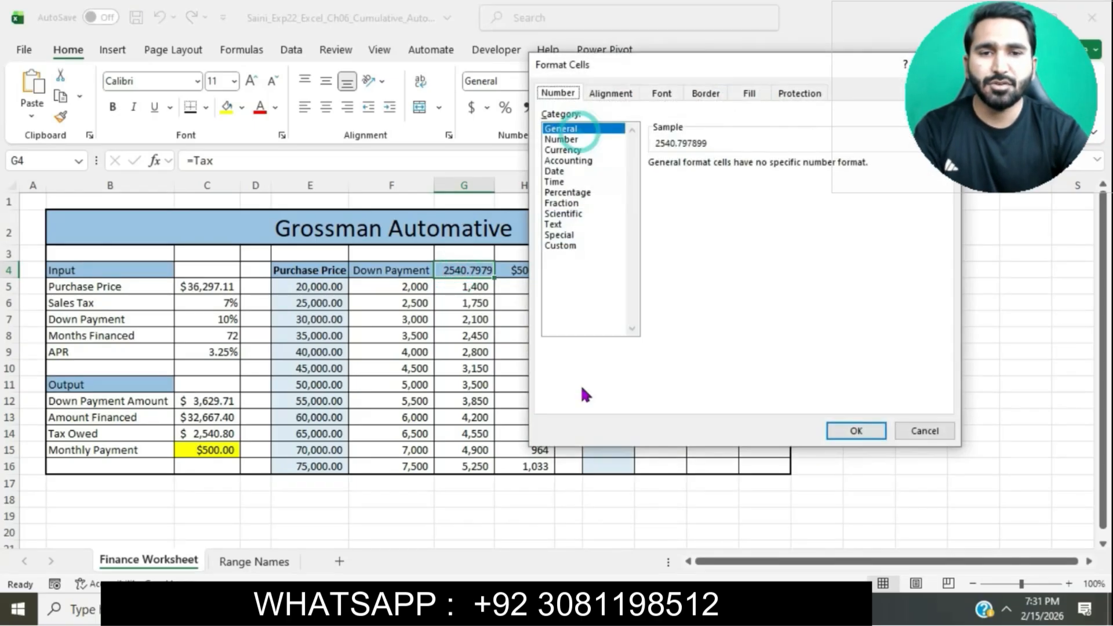
{"action": "left_click", "coordinate": [567, 237]}
{"action": "left_click", "coordinate": [568, 246]}
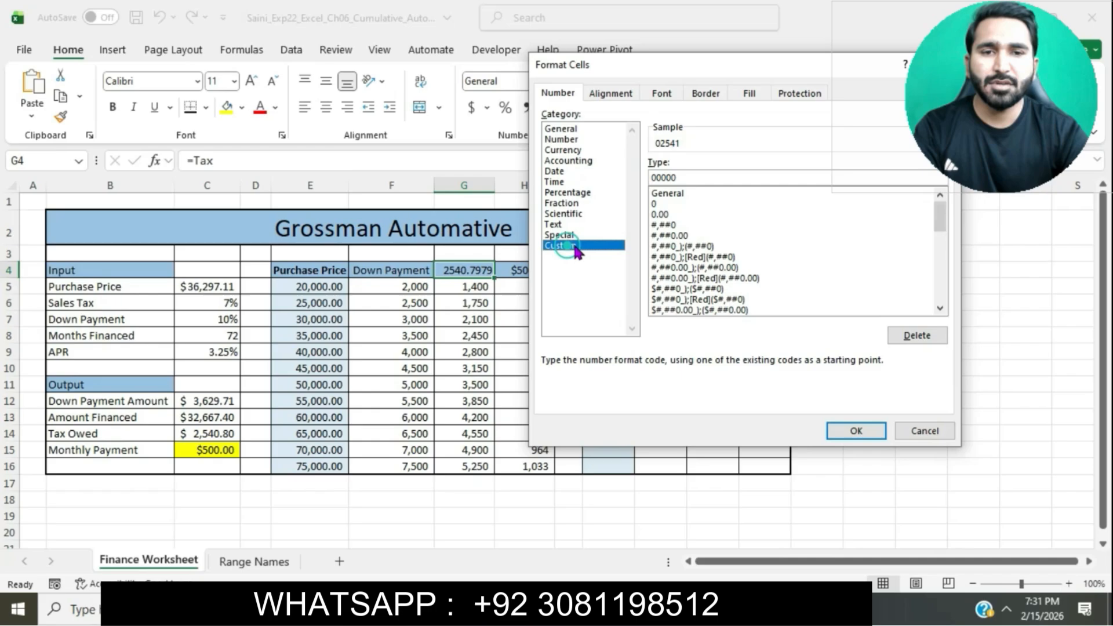
{"action": "left_click", "coordinate": [684, 193]}
{"action": "left_click", "coordinate": [691, 179]}
{"action": "key", "text": "BackSpace"}
{"action": "key", "text": "BackSpace"}
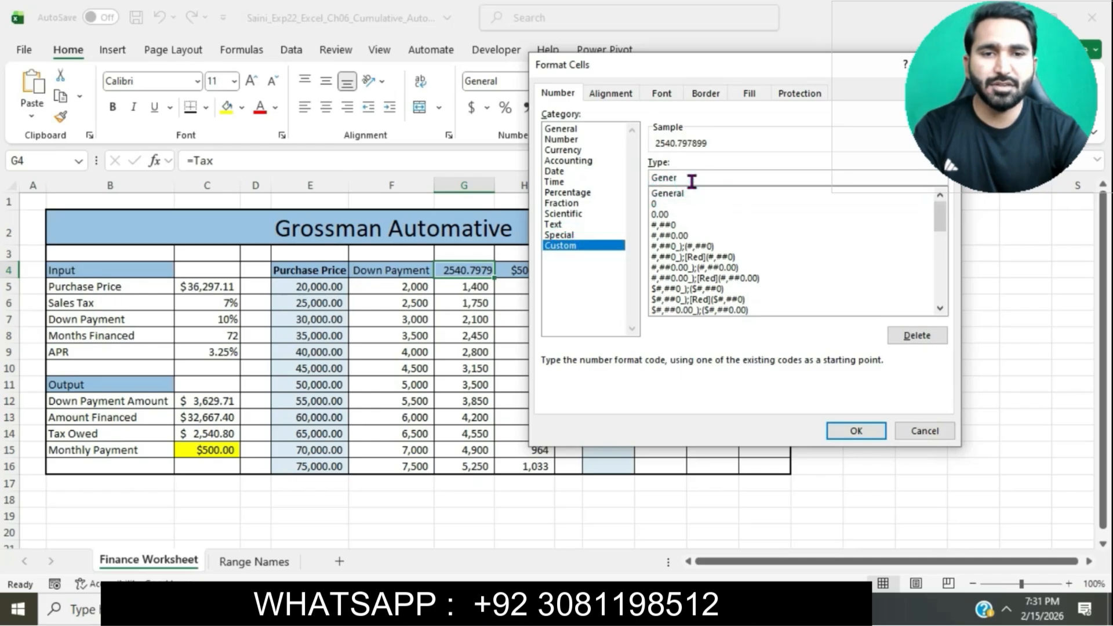
{"action": "key", "text": "BackSpace"}
{"action": "key", "text": "BackSpace"}
{"action": "key", "text": "BackSpace"}
{"action": "key", "text": "BackSpace"}
{"action": "key", "text": "BackSpace"}
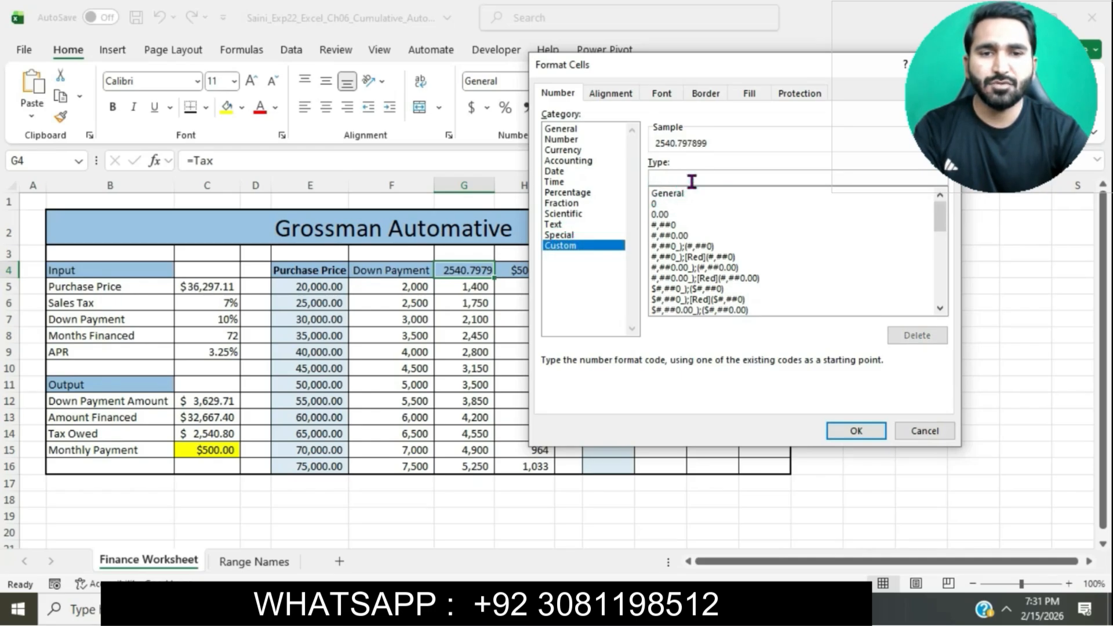
{"action": "type", "text": "\"Tax\""}
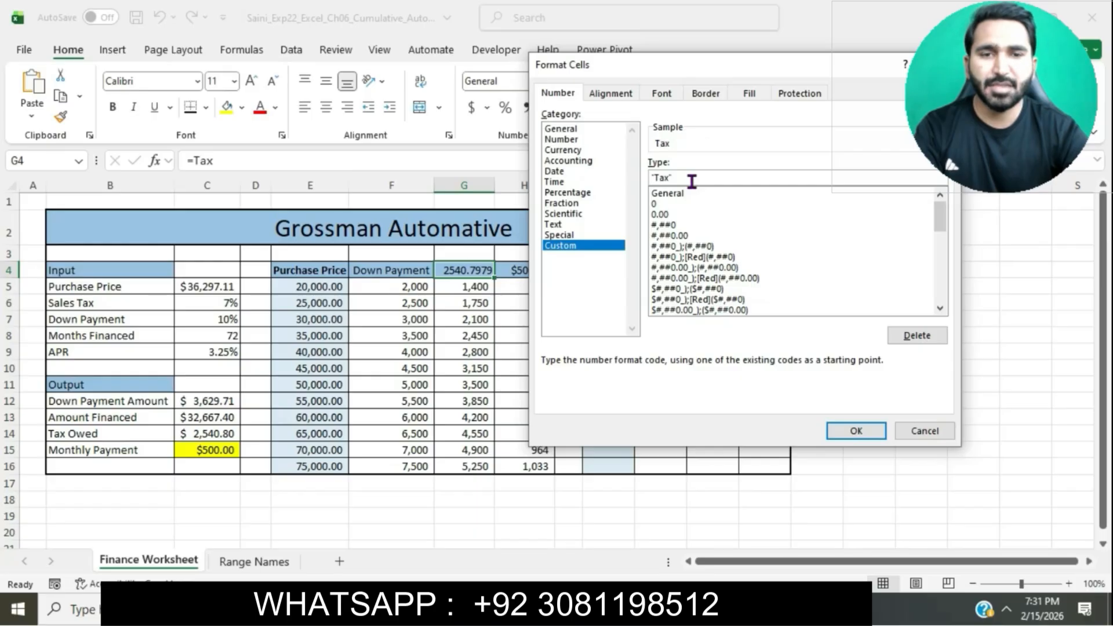
{"action": "left_click", "coordinate": [858, 432]}
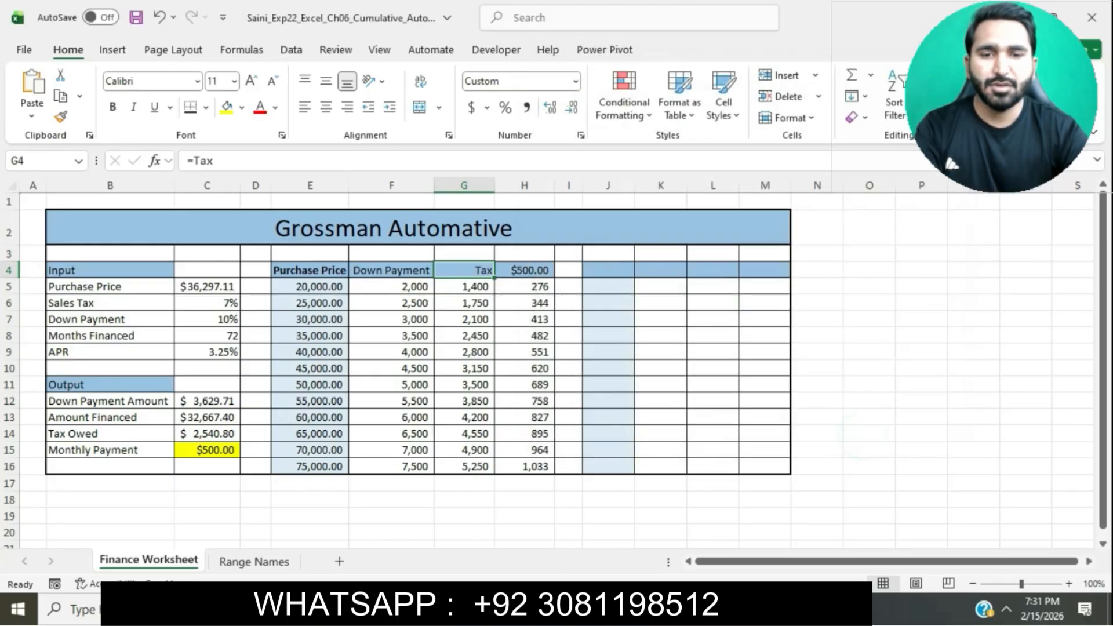
Switch to the Word instructions, select the Monthly Pmt wording in step 10, and return to the Excel workbook.
{"action": "key", "text": "alt+Tab"}
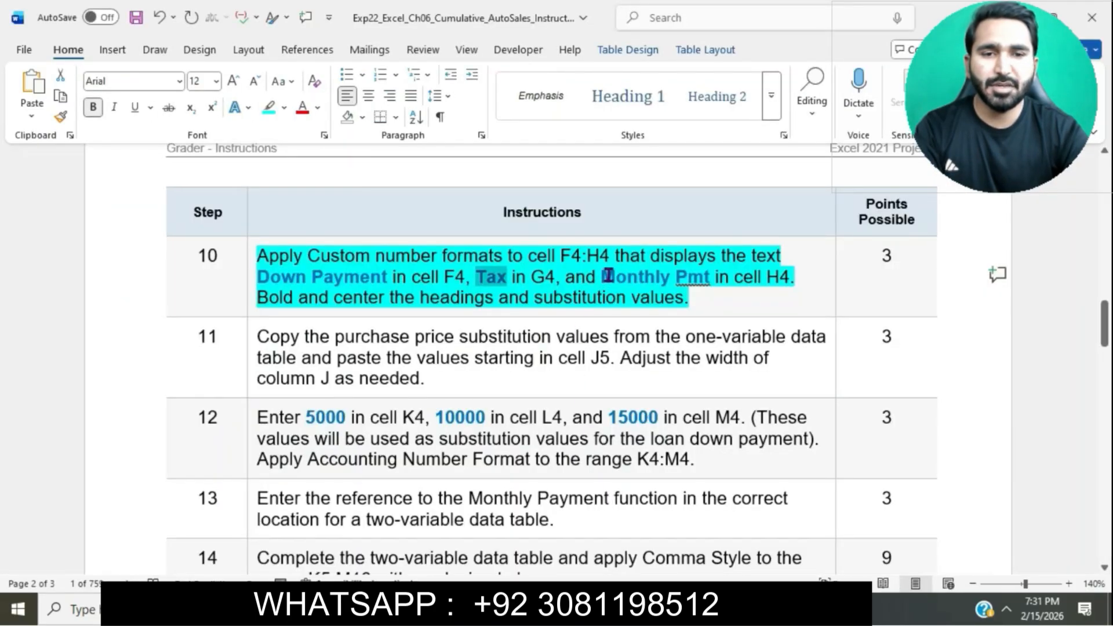
{"action": "left_click_drag", "start_coordinate": [603, 276], "coordinate": [699, 280]}
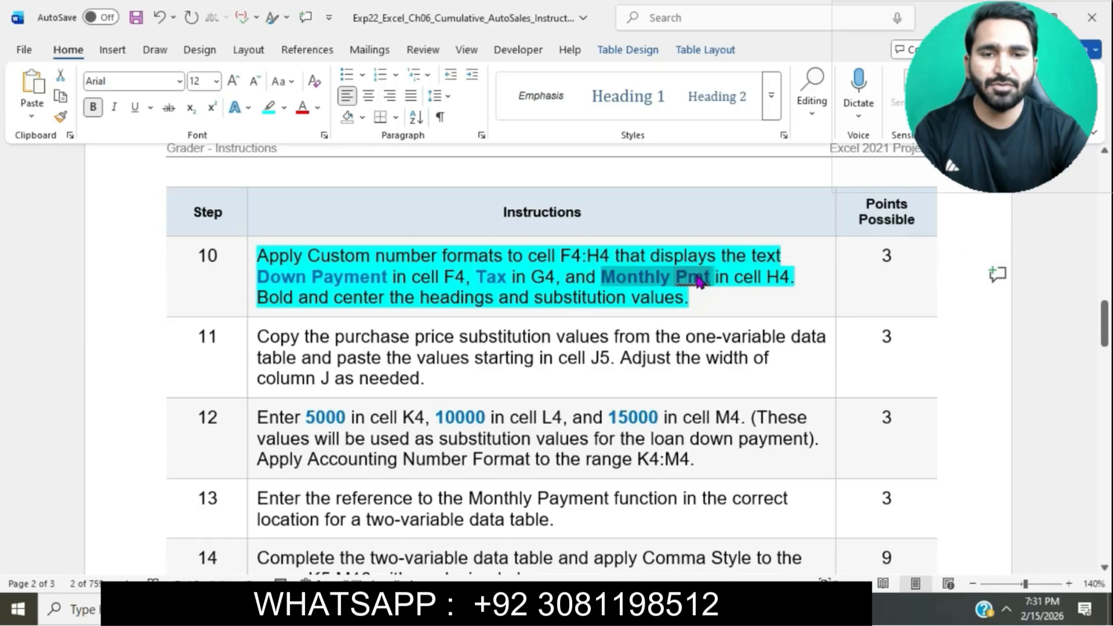
{"action": "key", "text": "alt+Tab"}
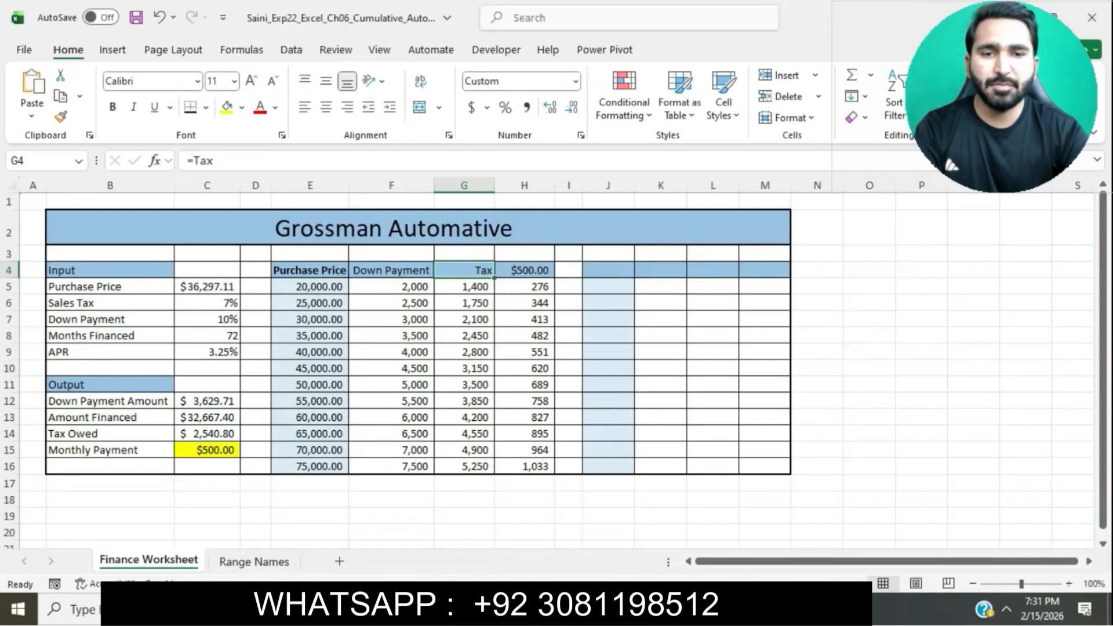
Apply the custom number format "Monthly Pmt " to cell H4.
{"action": "left_click", "coordinate": [550, 270]}
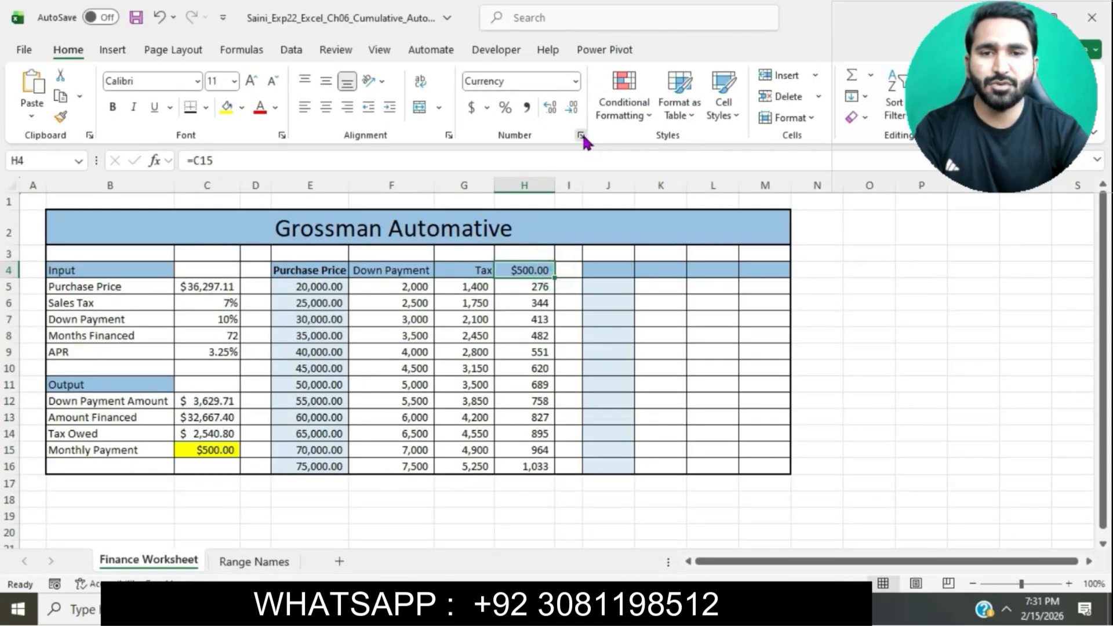
{"action": "left_click", "coordinate": [580, 136]}
{"action": "left_click", "coordinate": [565, 245]}
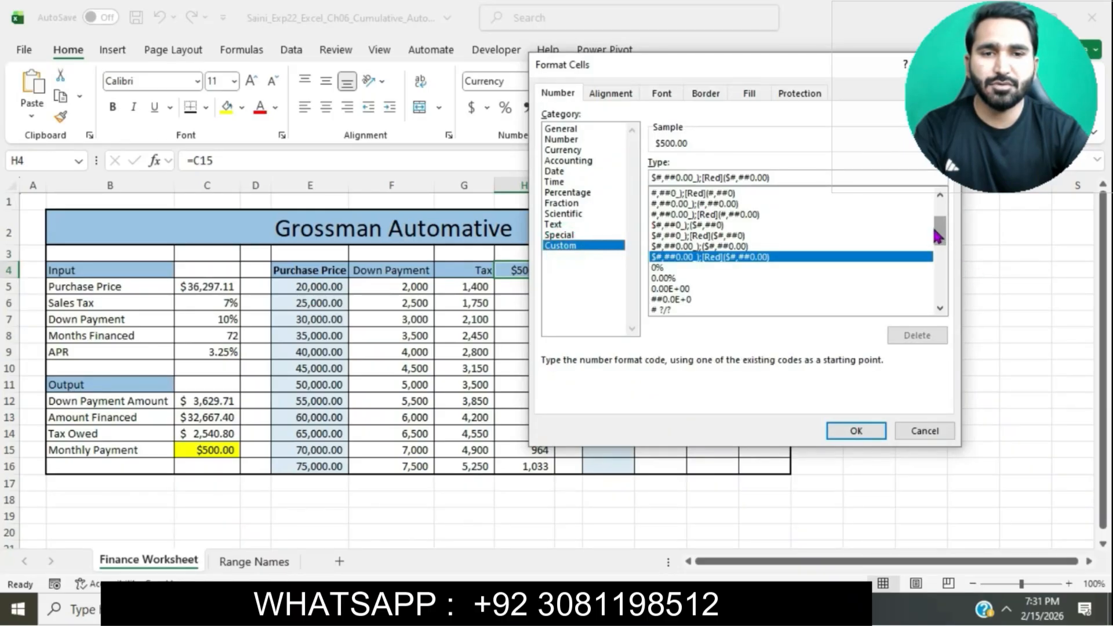
{"action": "left_click_drag", "start_coordinate": [939, 235], "coordinate": [941, 193]}
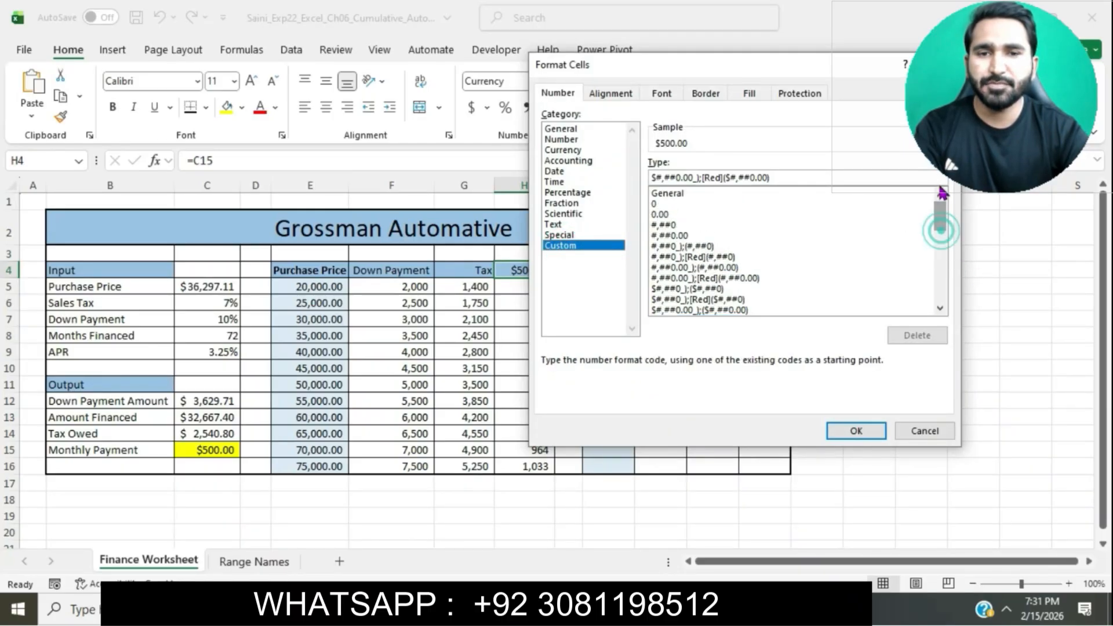
{"action": "left_click", "coordinate": [703, 193]}
{"action": "left_click", "coordinate": [697, 178]}
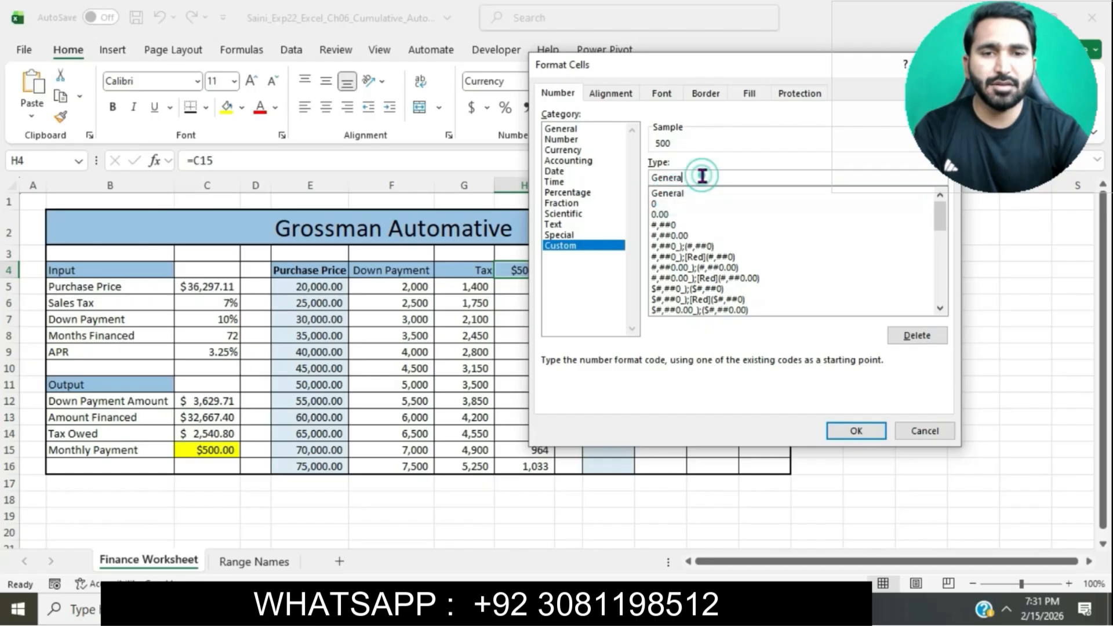
{"action": "key", "text": "BackSpace"}
{"action": "key", "text": "BackSpace"}
{"action": "key", "text": "BackSpace"}
{"action": "key", "text": "BackSpace"}
{"action": "key", "text": "BackSpace"}
{"action": "key", "text": "BackSpace"}
{"action": "key", "text": "BackSpace"}
{"action": "type", "text": "\""}
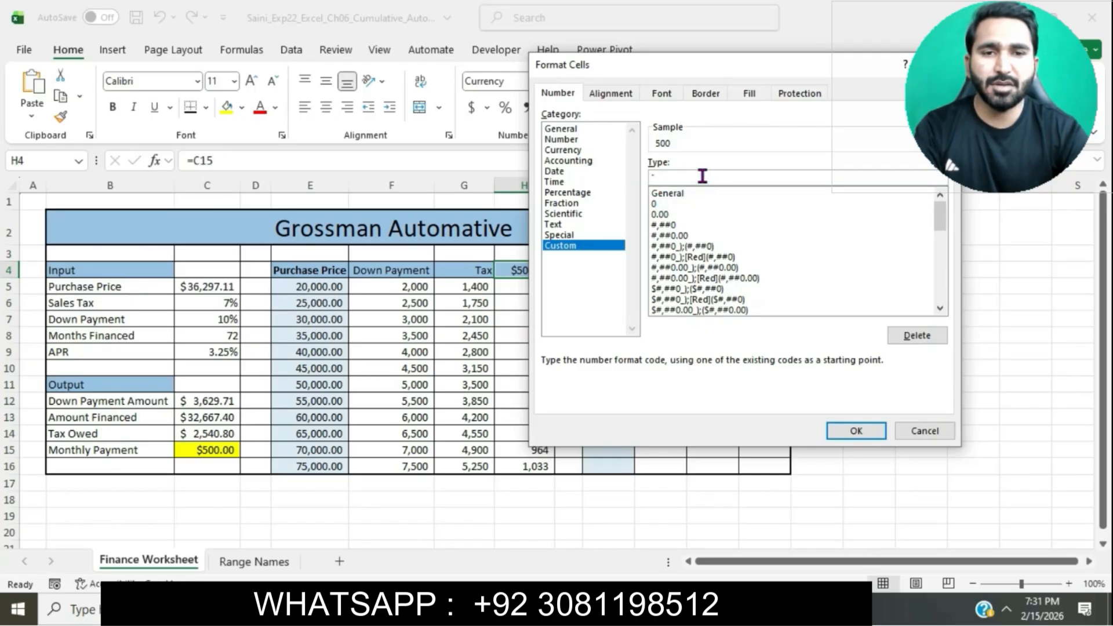
{"action": "type", "text": "Monthly Pmt\""}
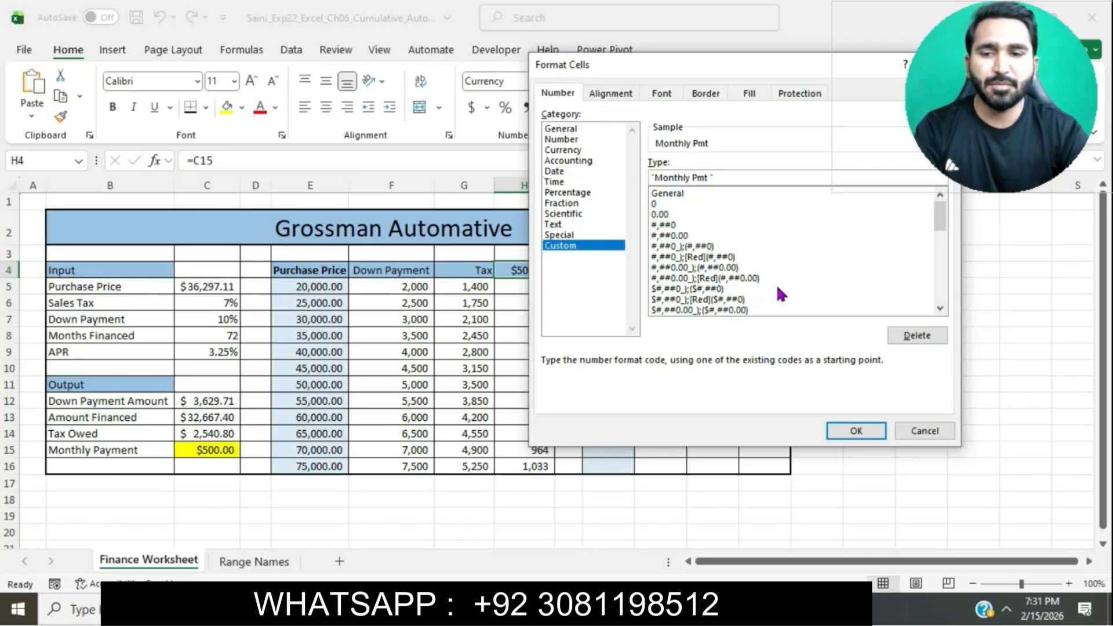
{"action": "left_click", "coordinate": [863, 430]}
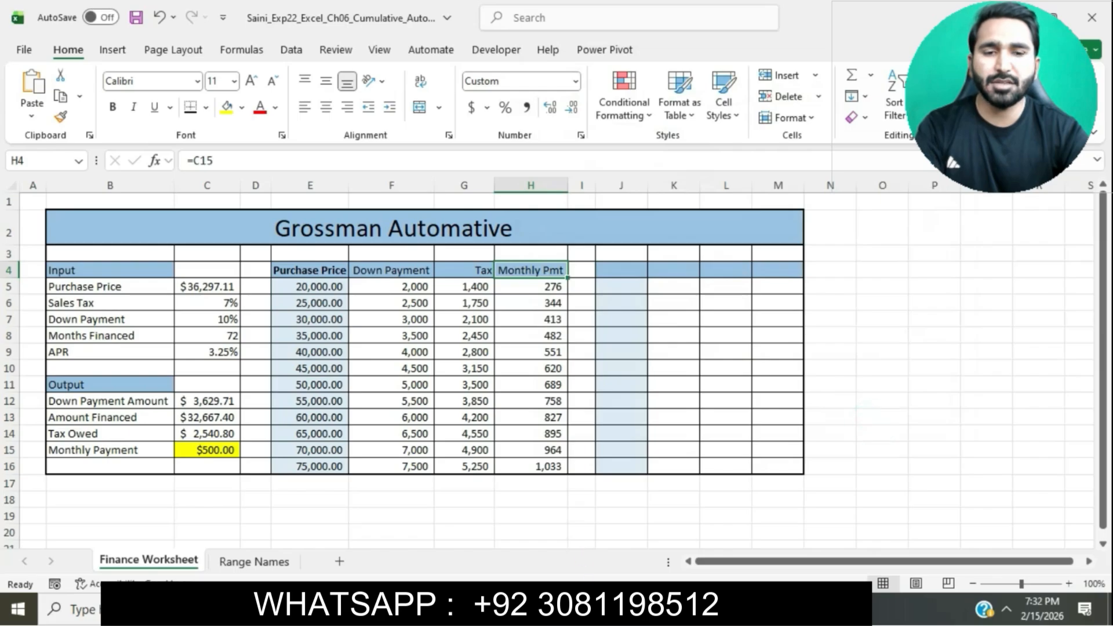
Select the bold-and-center sentence of step 10 in Word, then bold and center the headings E4:H4 in Excel.
{"action": "key", "text": "alt+Tab"}
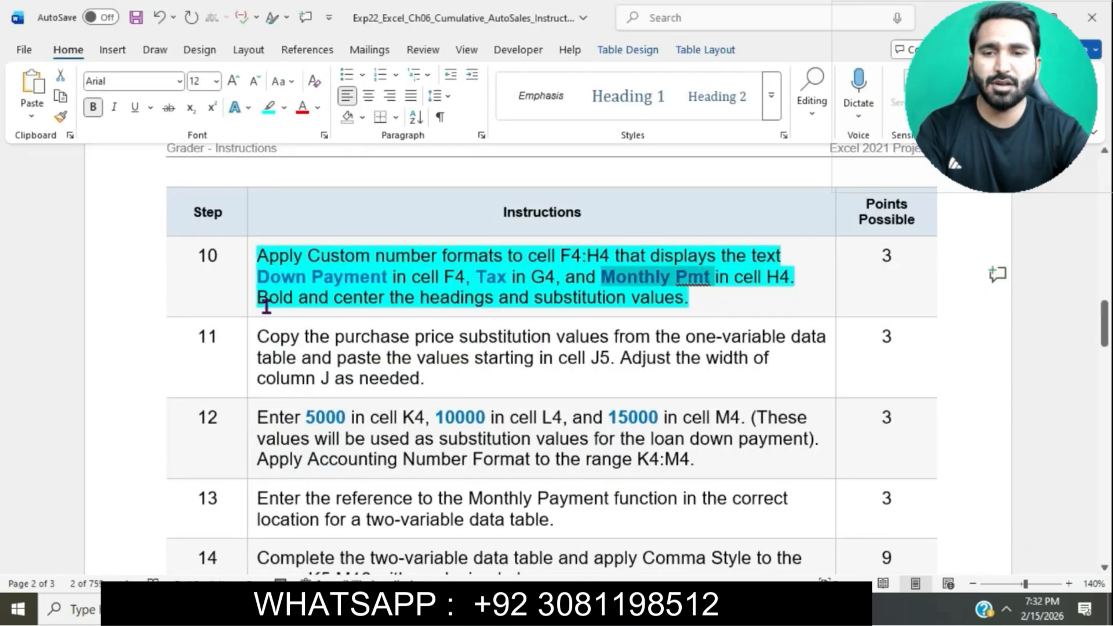
{"action": "left_click_drag", "start_coordinate": [262, 300], "coordinate": [667, 308]}
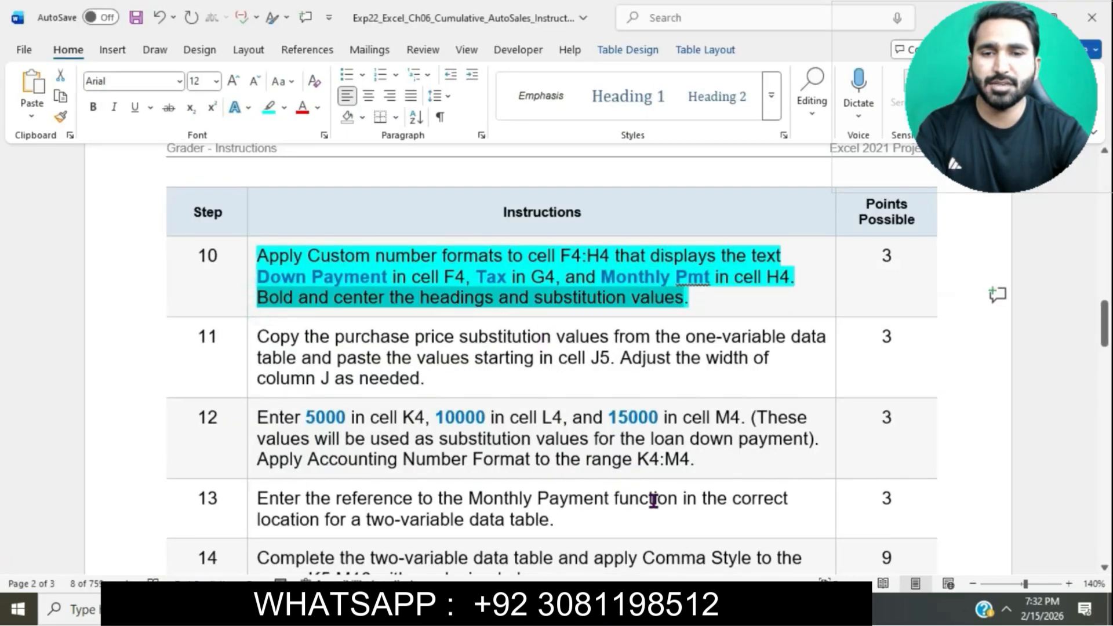
{"action": "key", "text": "alt+Tab"}
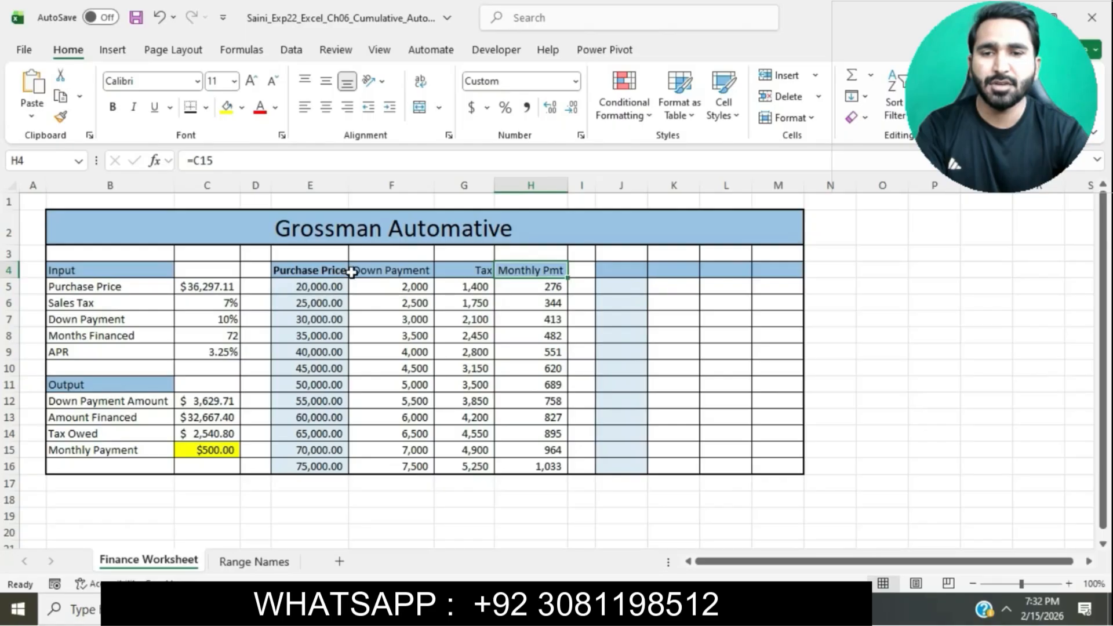
{"action": "left_click_drag", "start_coordinate": [329, 270], "coordinate": [518, 273]}
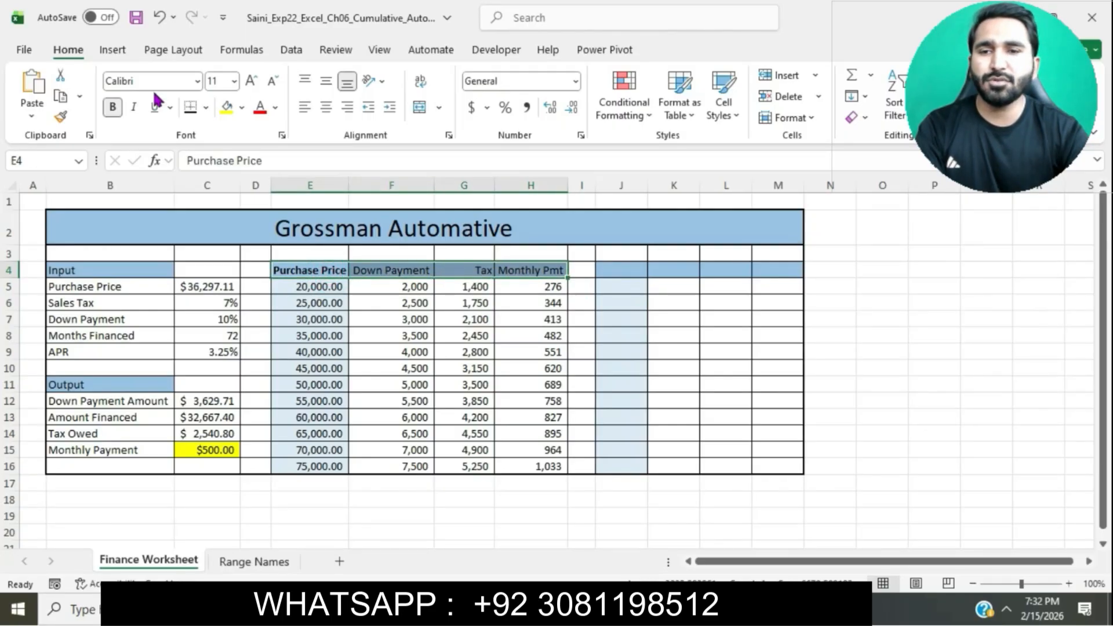
{"action": "left_click", "coordinate": [113, 107]}
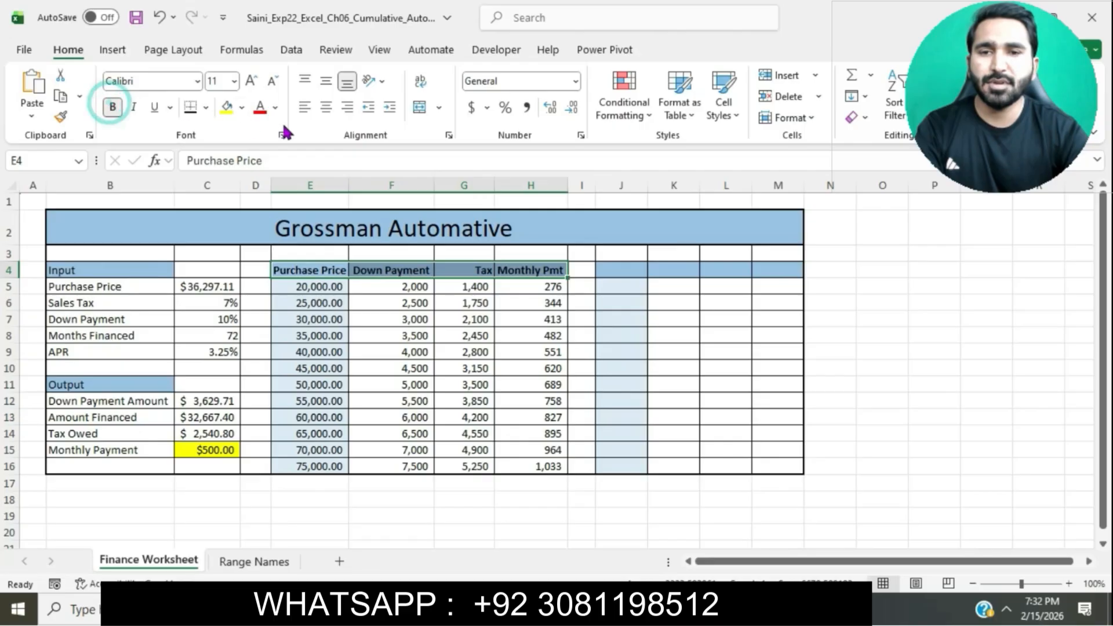
{"action": "left_click", "coordinate": [326, 108]}
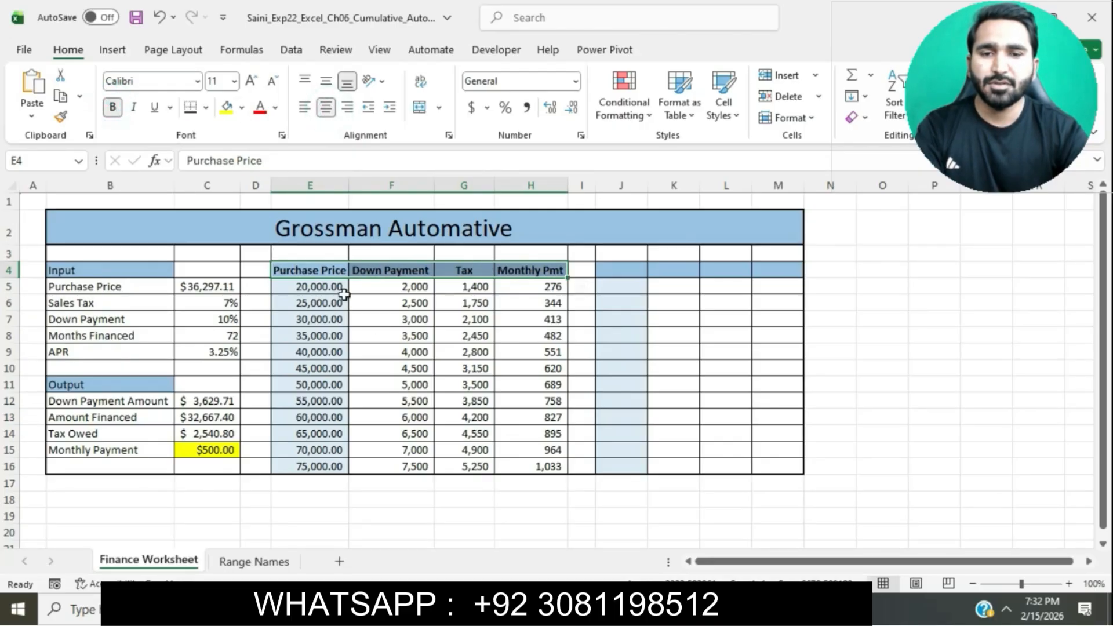
Bold and center the purchase price substitution values in E5:E16.
{"action": "left_click_drag", "start_coordinate": [334, 284], "coordinate": [332, 338]}
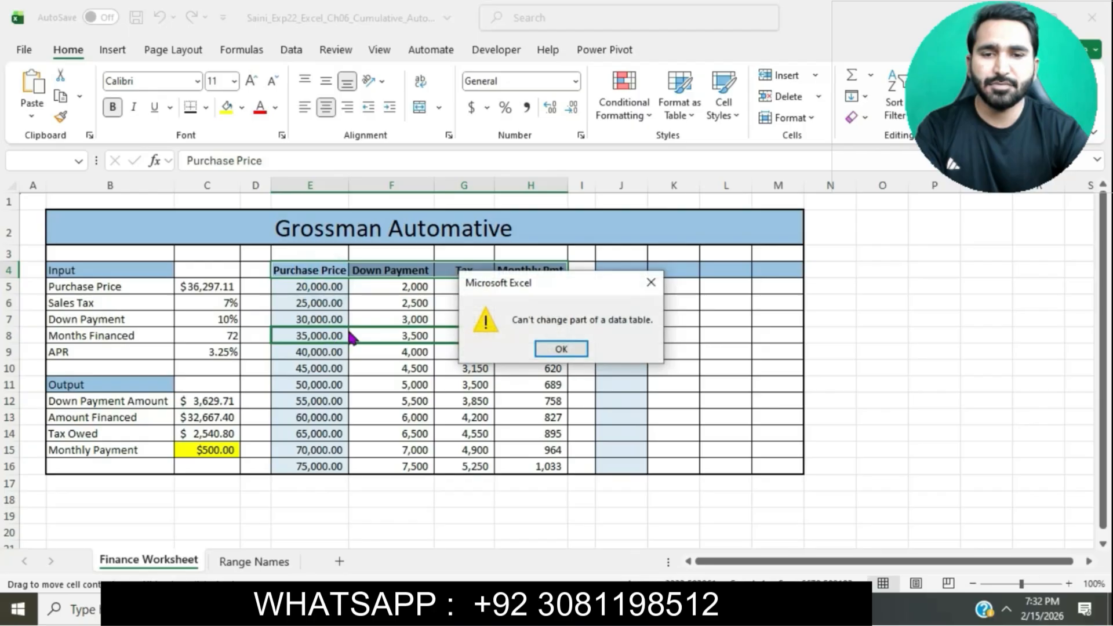
{"action": "left_click", "coordinate": [650, 284]}
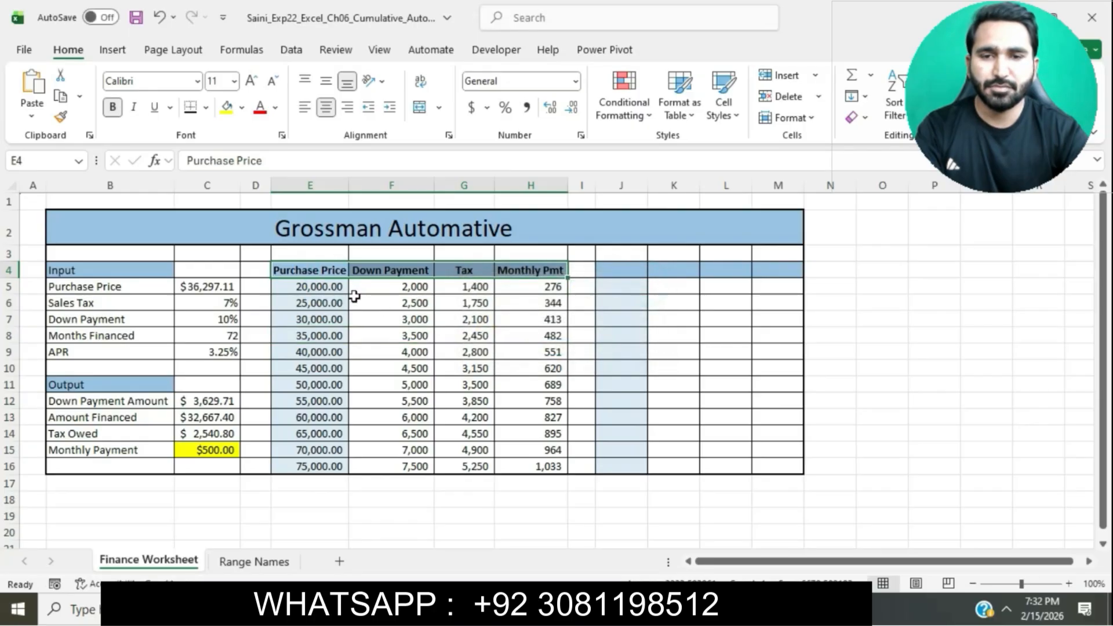
{"action": "left_click_drag", "start_coordinate": [338, 285], "coordinate": [331, 466]}
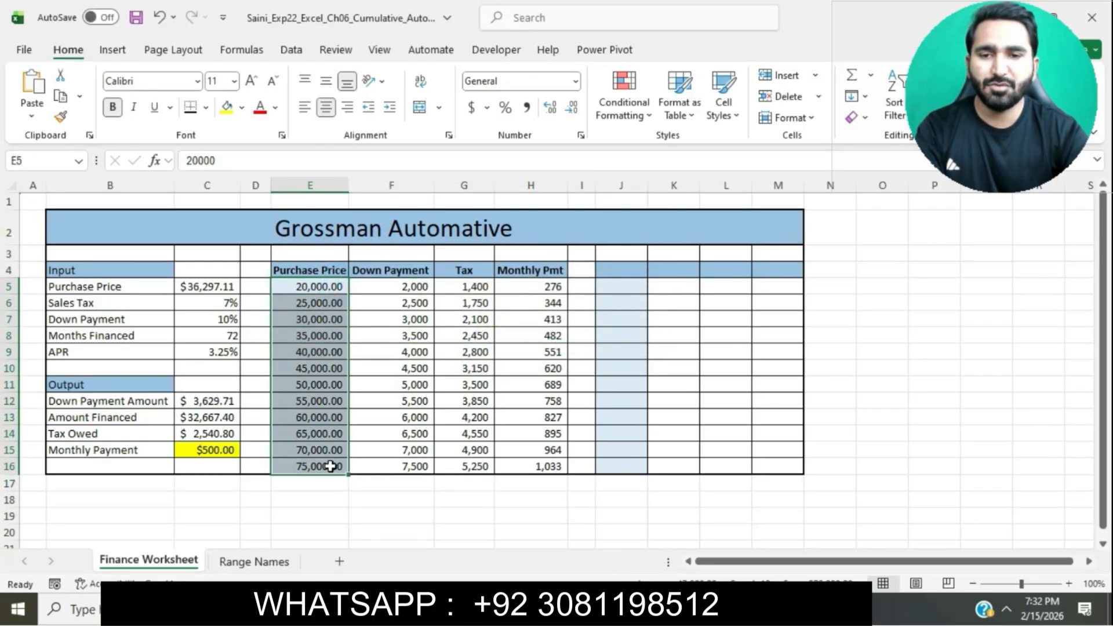
{"action": "left_click", "coordinate": [112, 107]}
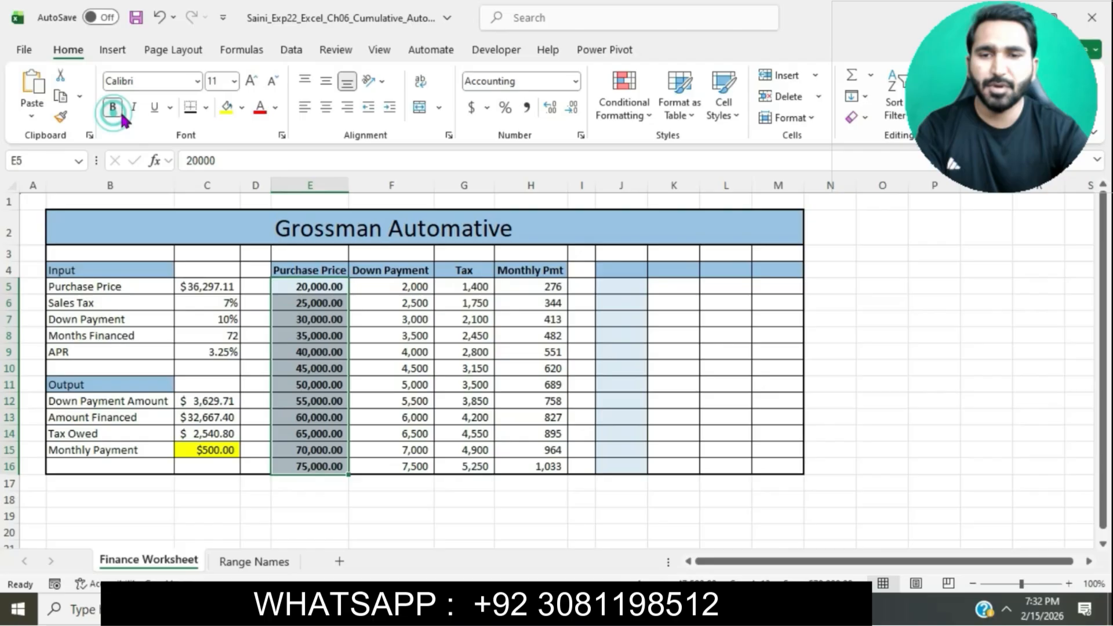
{"action": "left_click", "coordinate": [328, 110]}
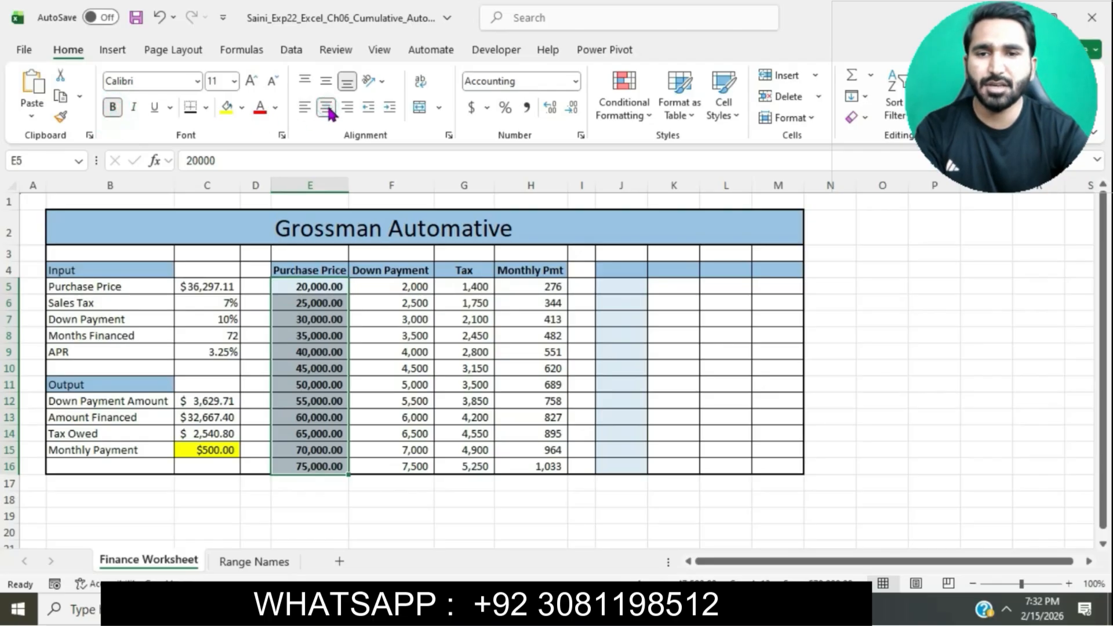
{"action": "left_click", "coordinate": [443, 402]}
Switch to the Word instructions and highlight everything from step 11 through the Total Points row in turquoise.
{"action": "key", "text": "alt+Tab"}
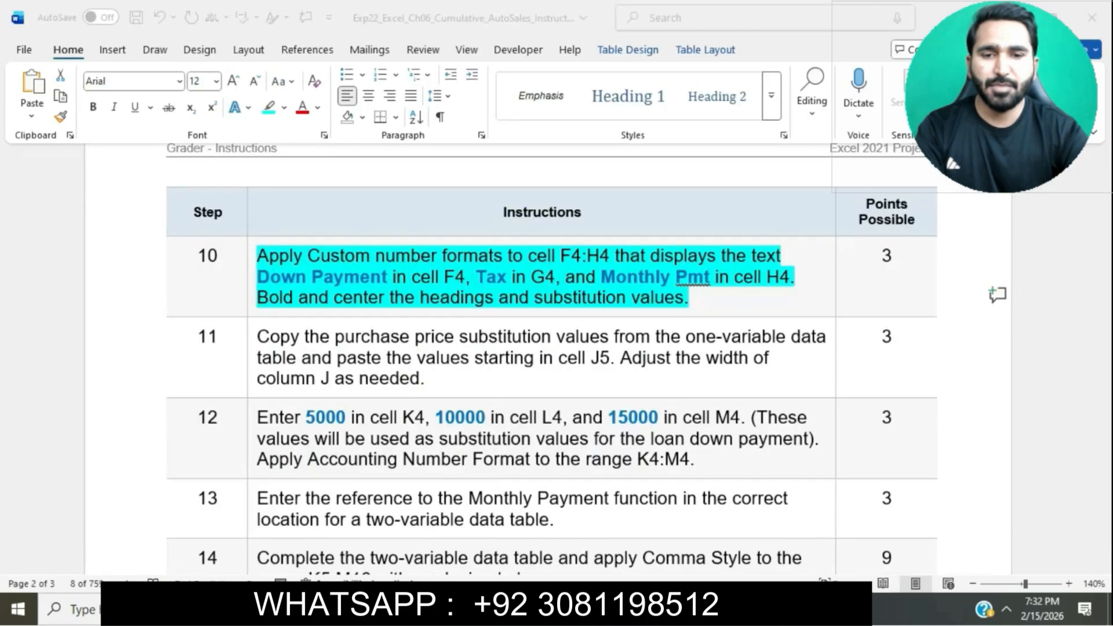
{"action": "scroll", "coordinate": [593, 281], "scroll_direction": "down", "scroll_amount": 3}
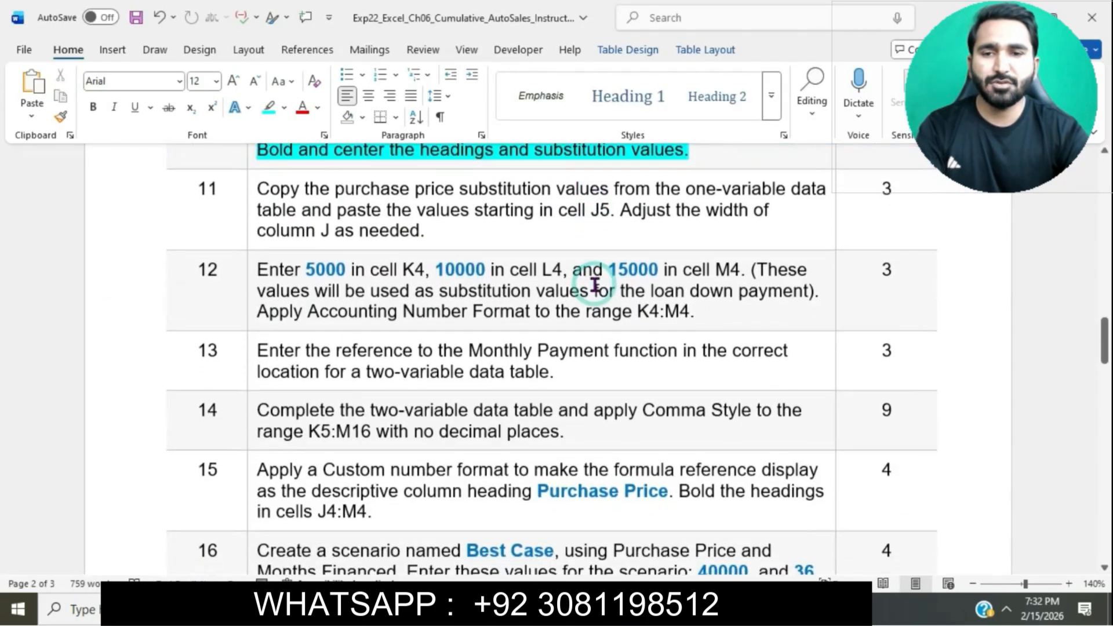
{"action": "left_click", "coordinate": [253, 190], "text": "shift"}
{"action": "scroll", "coordinate": [254, 188], "scroll_direction": "down", "scroll_amount": 8}
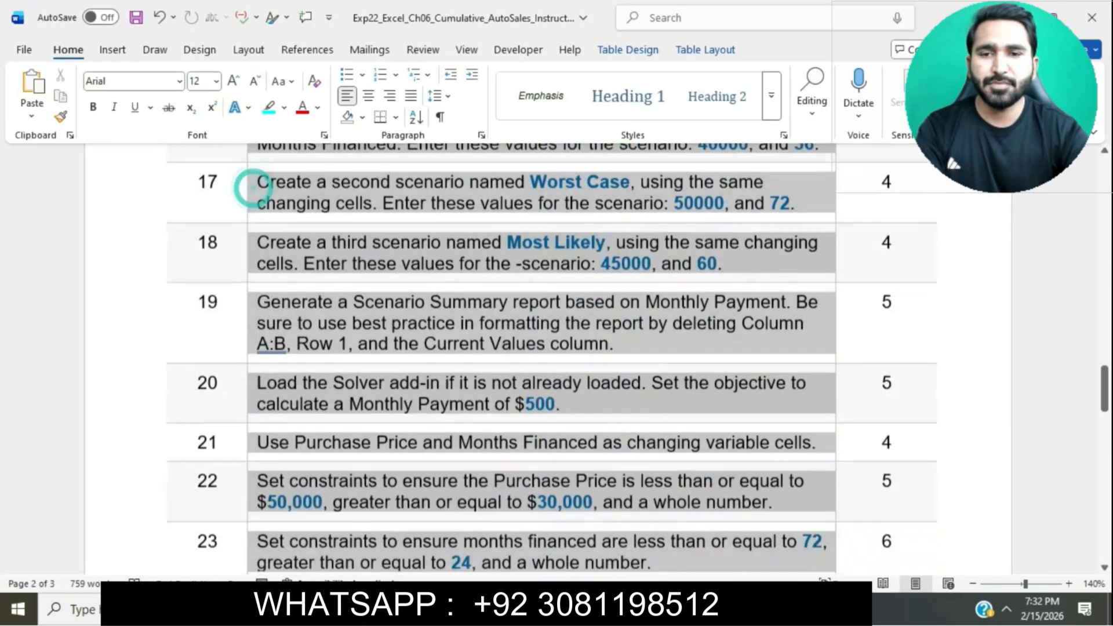
{"action": "left_click_drag", "start_coordinate": [253, 188], "coordinate": [400, 586]}
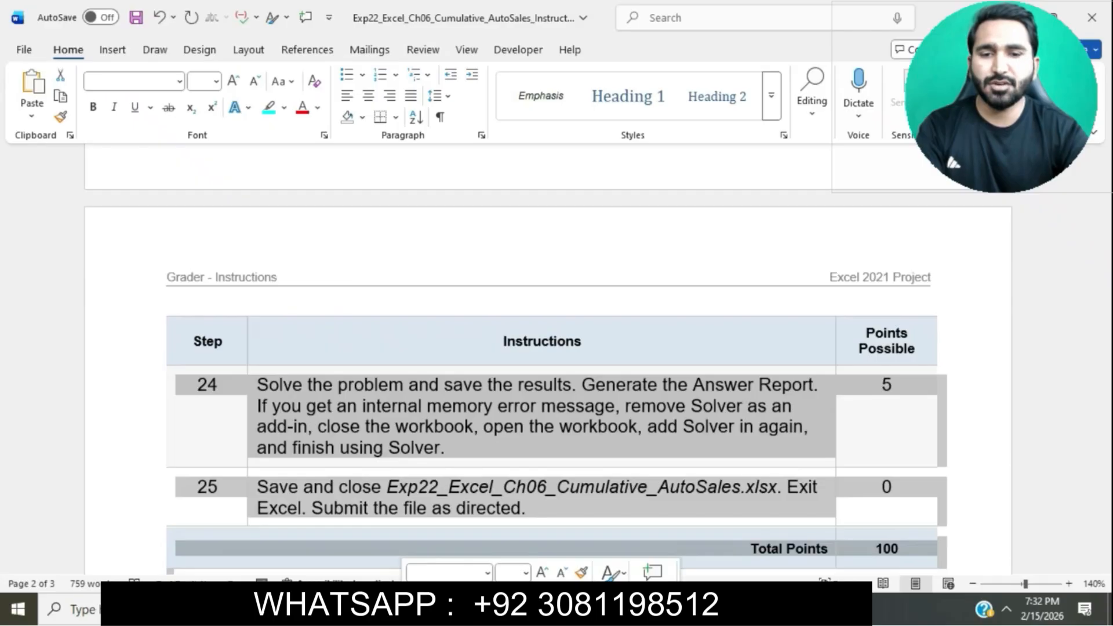
{"action": "left_click", "coordinate": [477, 594]}
{"action": "scroll", "coordinate": [522, 474], "scroll_direction": "down", "scroll_amount": 3}
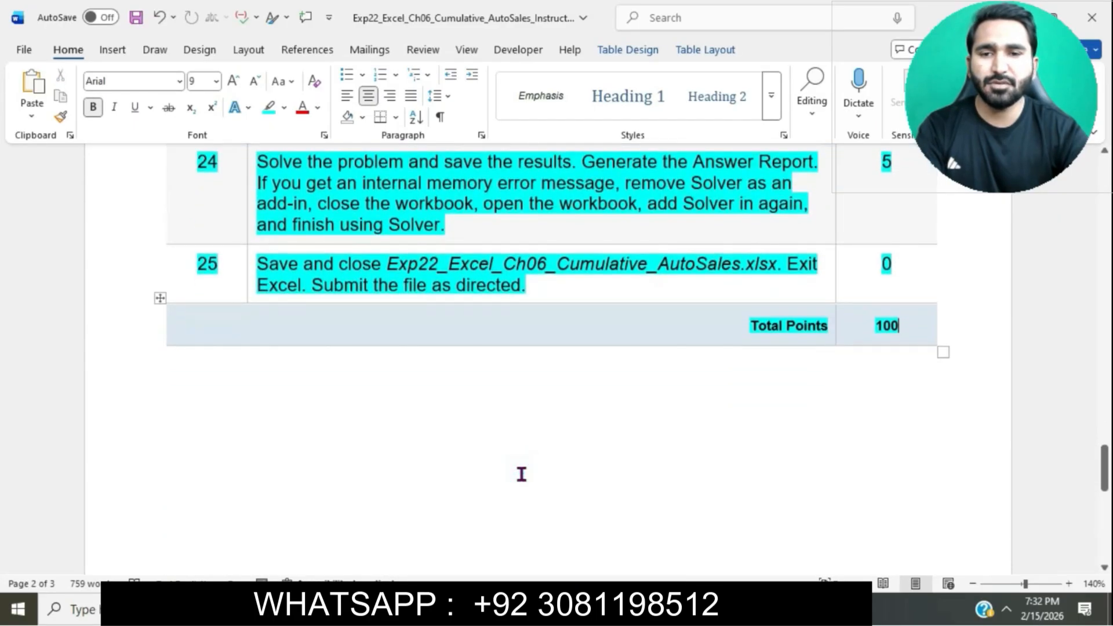
{"action": "scroll", "coordinate": [522, 474], "scroll_direction": "up", "scroll_amount": 13}
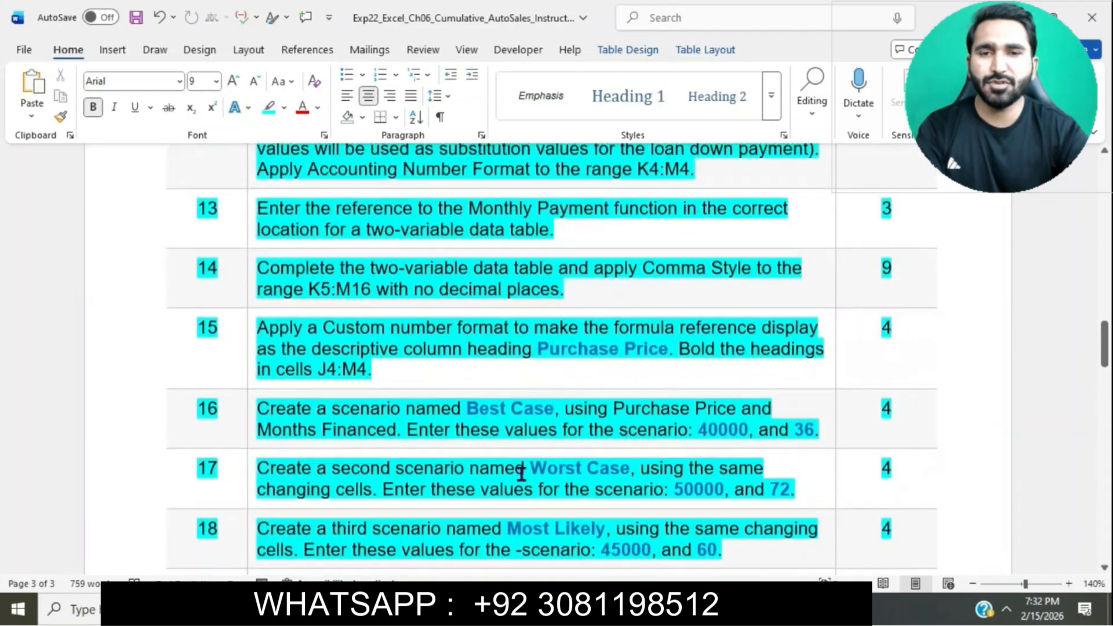
{"action": "scroll", "coordinate": [521, 474], "scroll_direction": "up", "scroll_amount": 20}
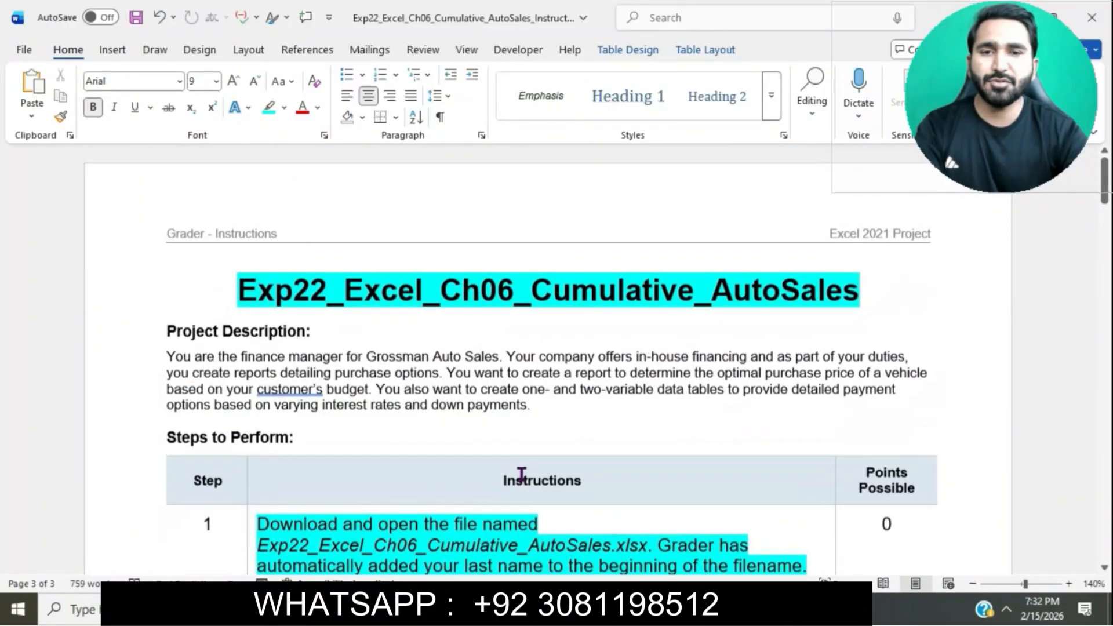
{"action": "scroll", "coordinate": [521, 475], "scroll_direction": "down", "scroll_amount": 1}
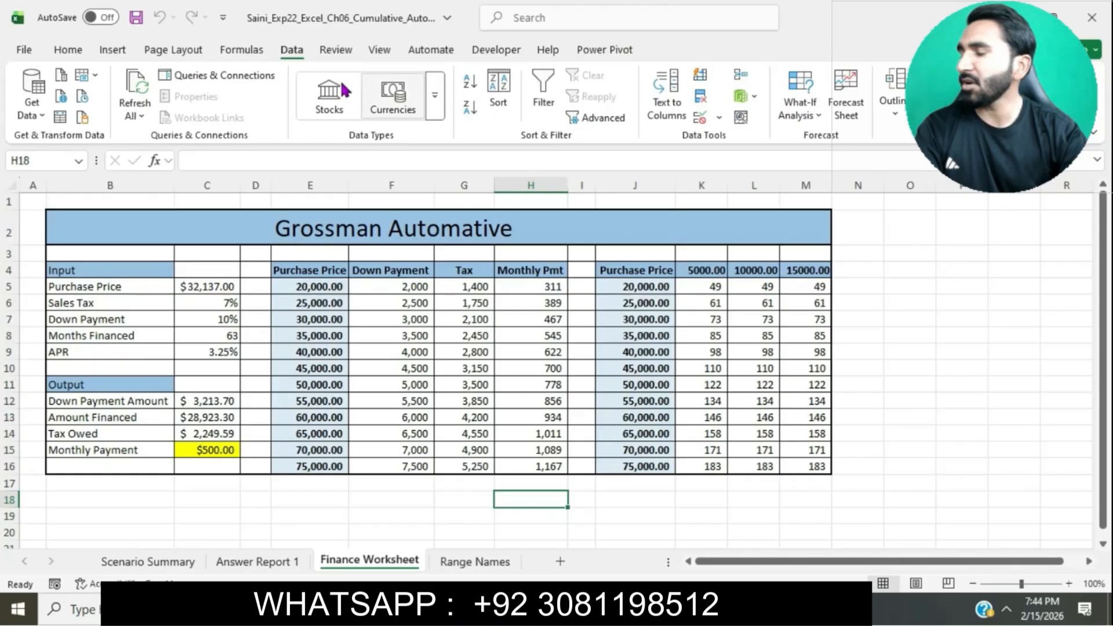
Switch to Excel and save a copy of the completed workbook to the Desktop under its existing file name.
{"action": "left_click", "coordinate": [37, 52]}
{"action": "left_click", "coordinate": [60, 302]}
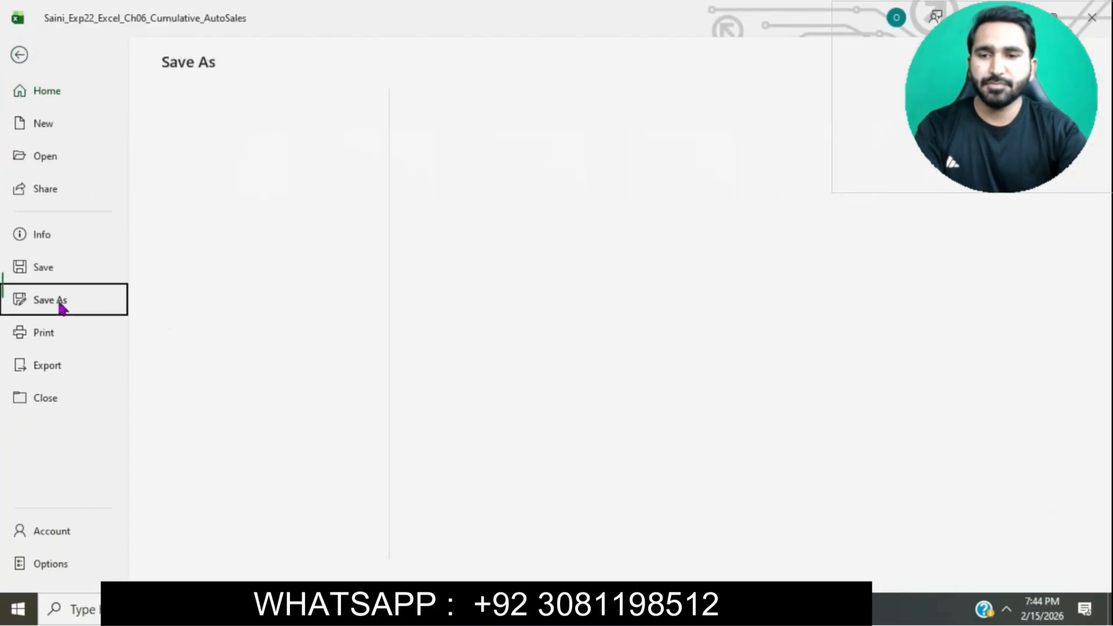
{"action": "left_click", "coordinate": [264, 451]}
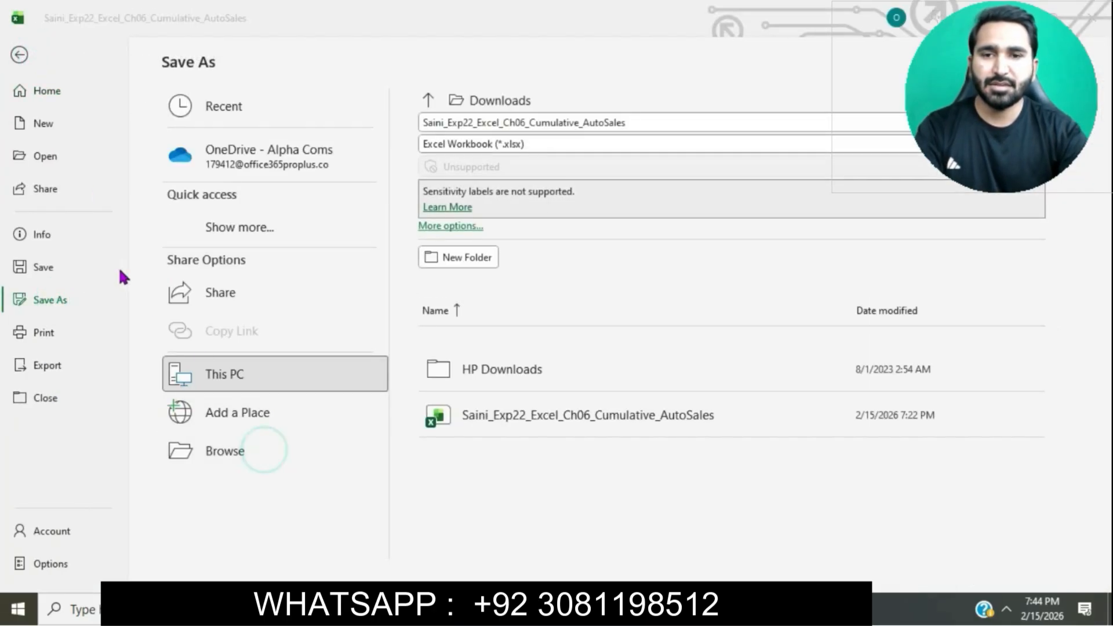
{"action": "left_click", "coordinate": [65, 141]}
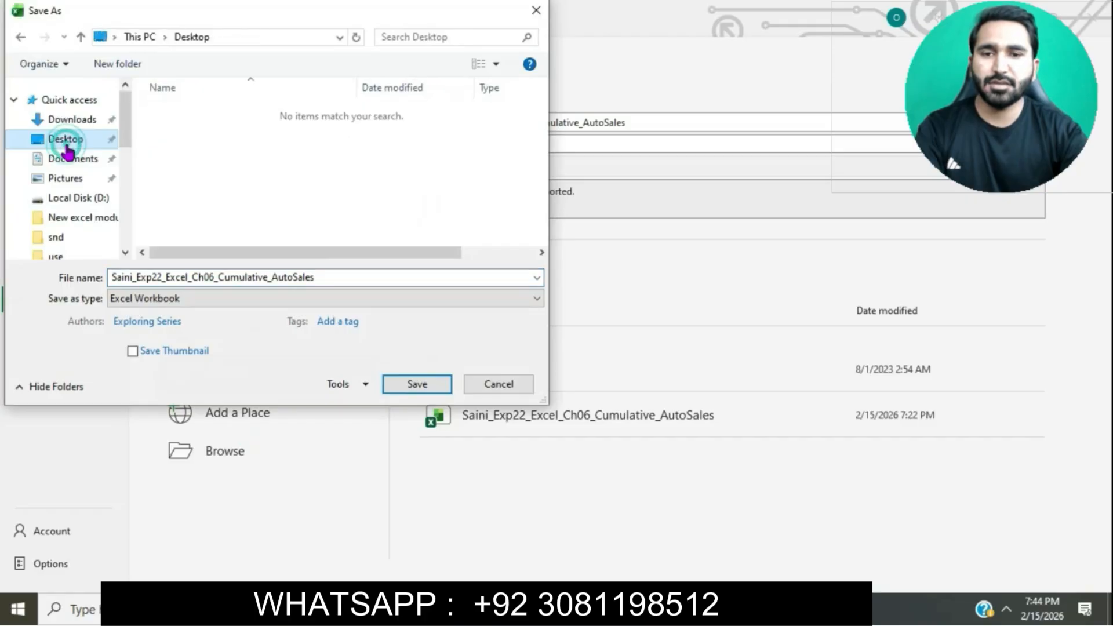
{"action": "left_click", "coordinate": [417, 384]}
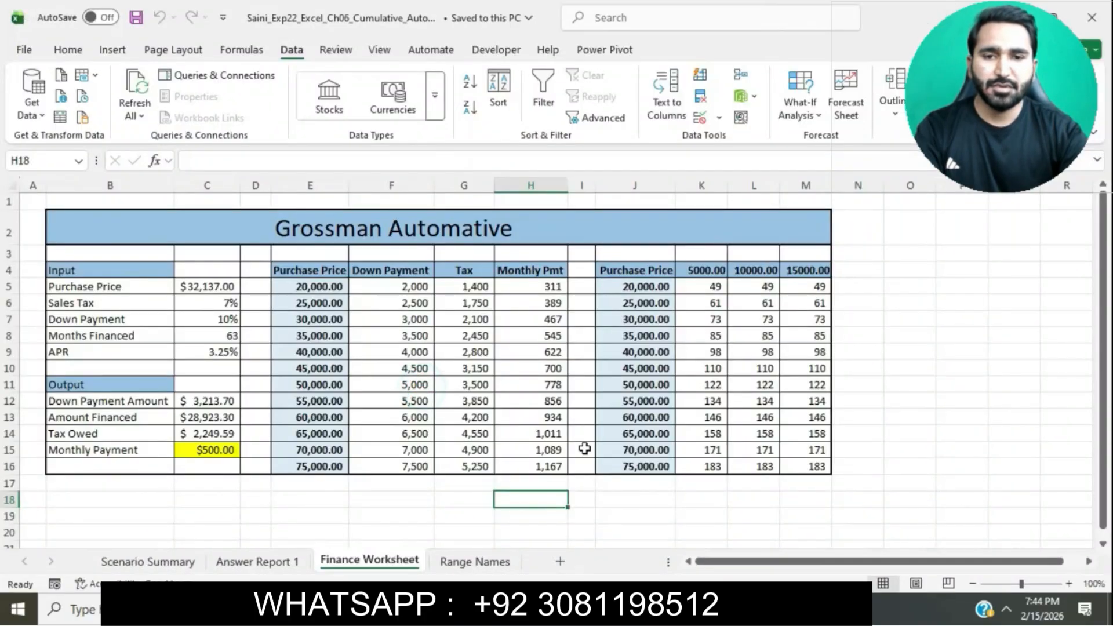
Switch to the Office Grader page in Chrome, choose the AutoSales workbook from the Desktop, and upload it for grading.
{"action": "mouse_move", "coordinate": [510, 608]}
{"action": "left_click", "coordinate": [571, 562]}
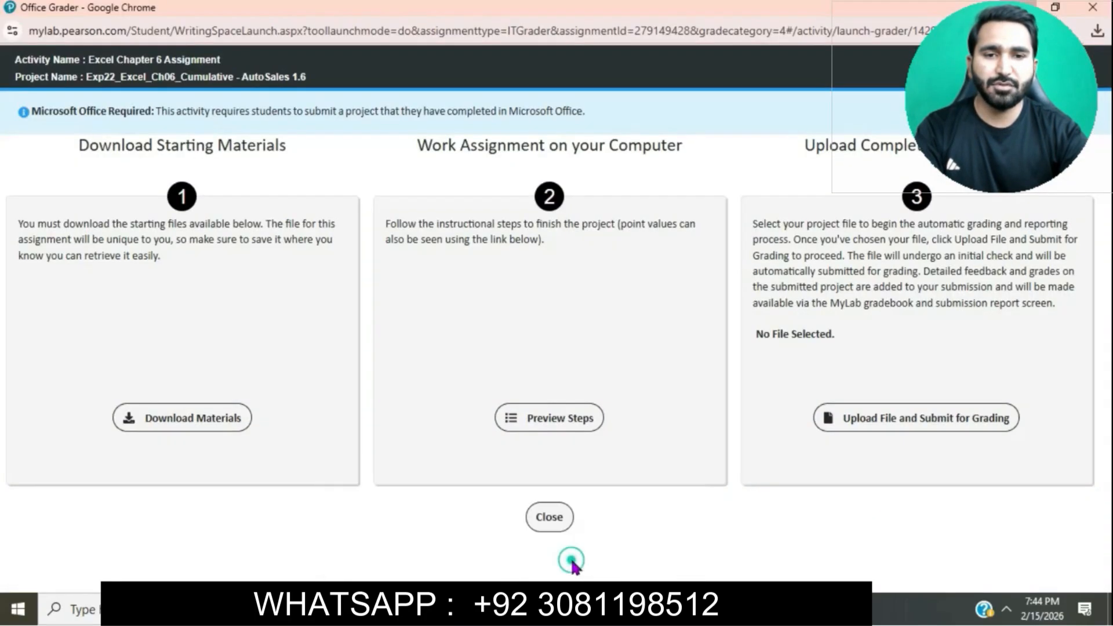
{"action": "left_click", "coordinate": [849, 416]}
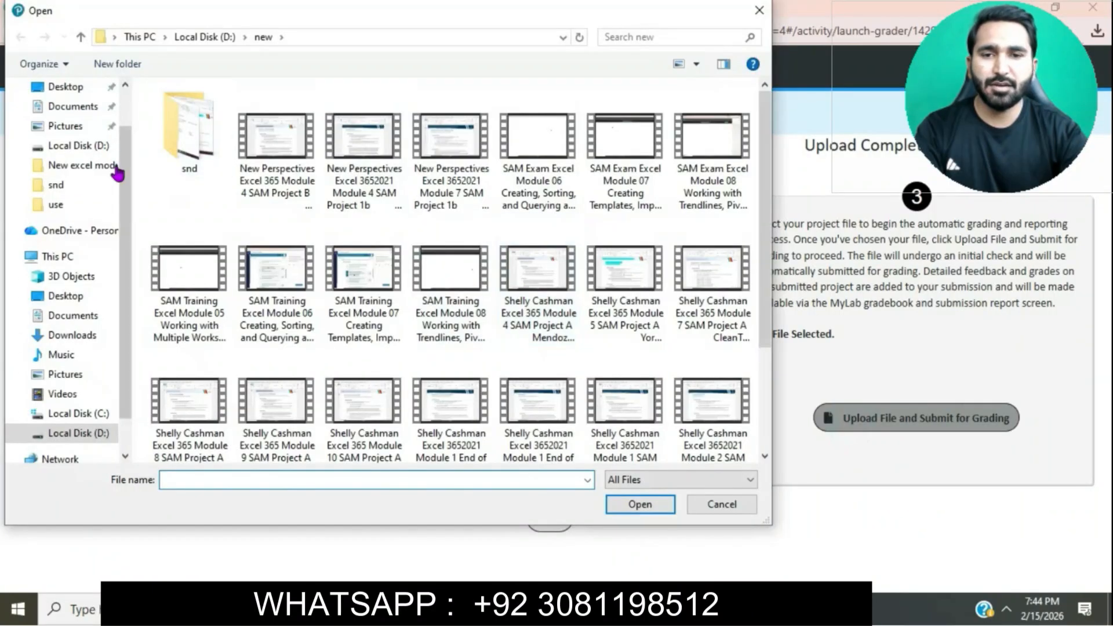
{"action": "scroll", "coordinate": [93, 162], "scroll_direction": "up", "scroll_amount": 1}
{"action": "left_click", "coordinate": [74, 140]}
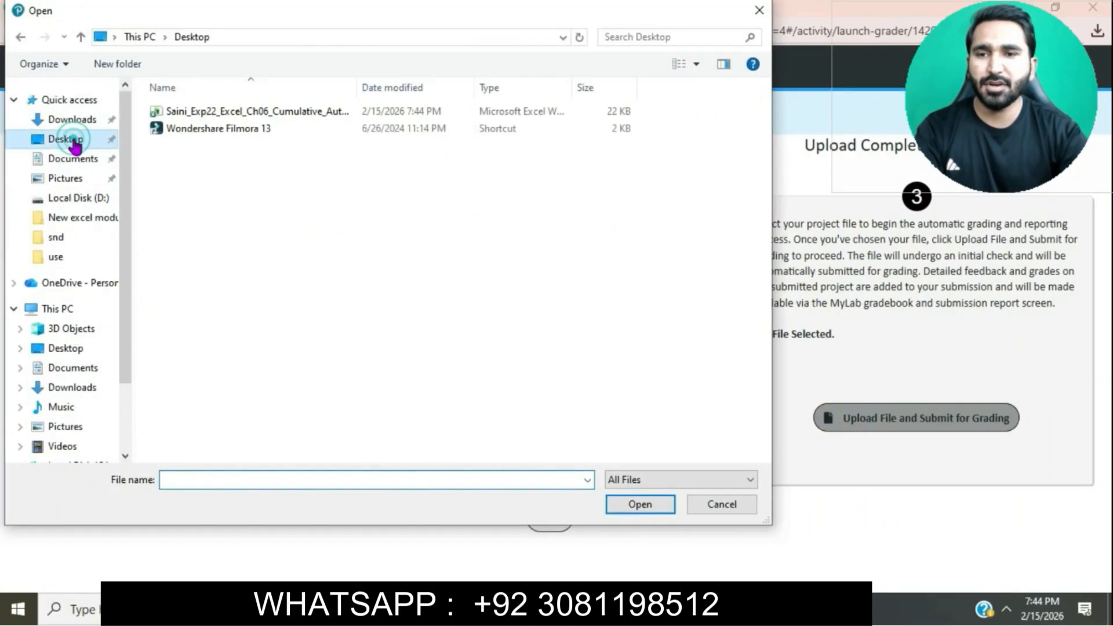
{"action": "left_click", "coordinate": [227, 113]}
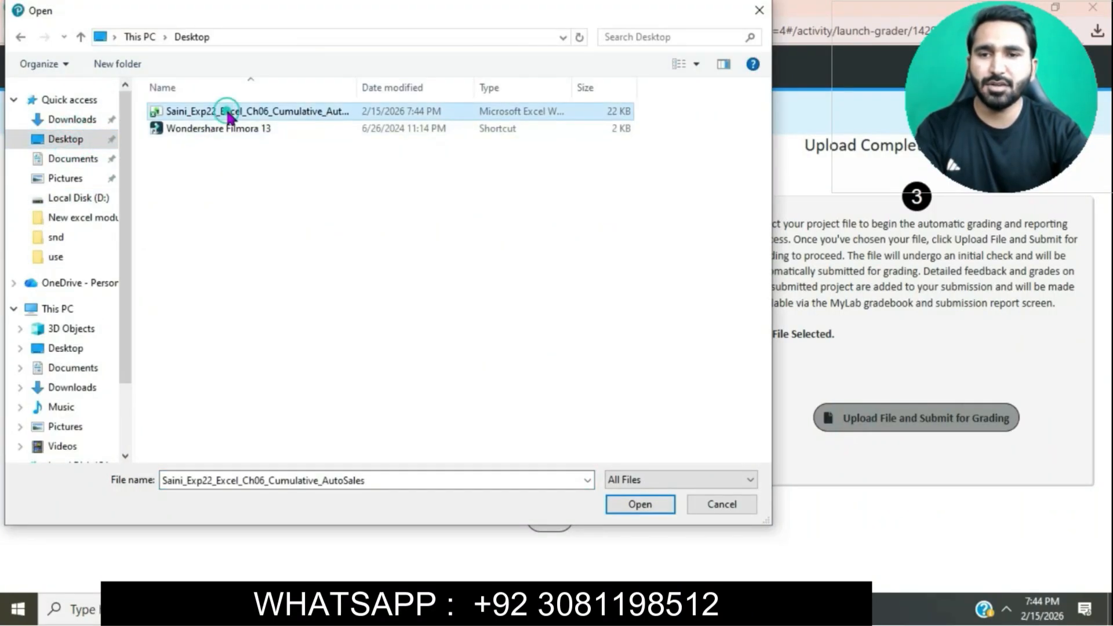
{"action": "left_click", "coordinate": [642, 505]}
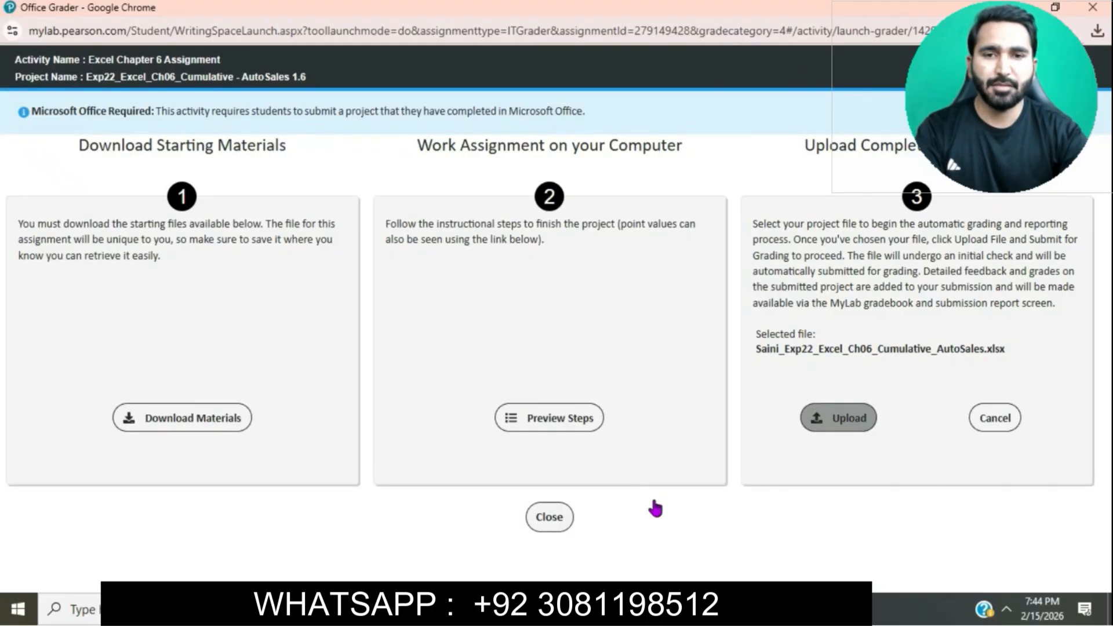
{"action": "left_click", "coordinate": [829, 426]}
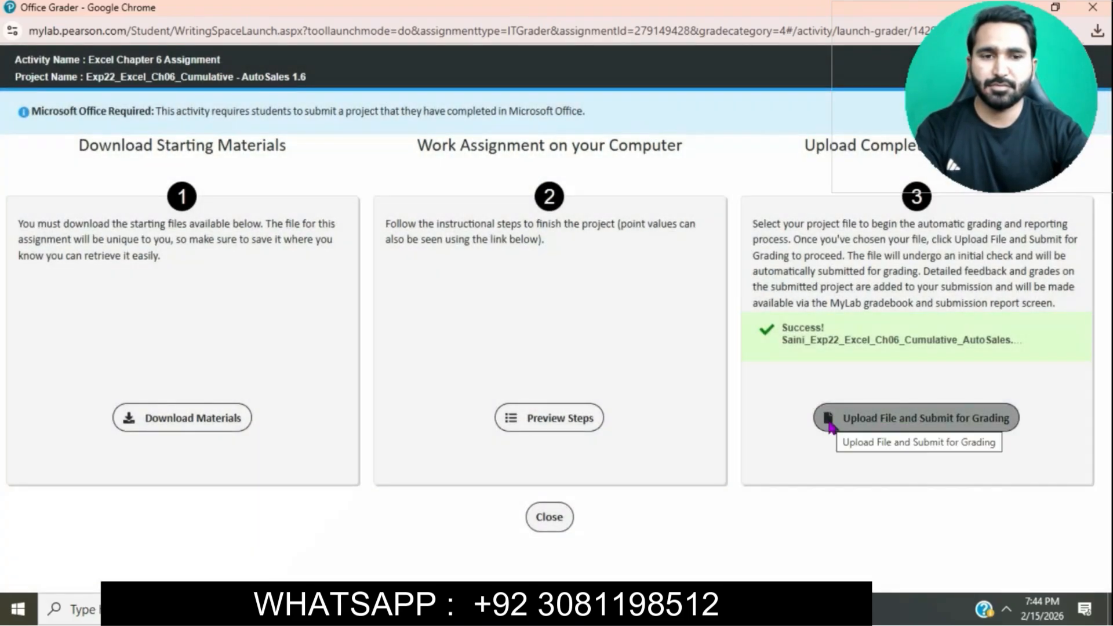
{"action": "left_click", "coordinate": [830, 427]}
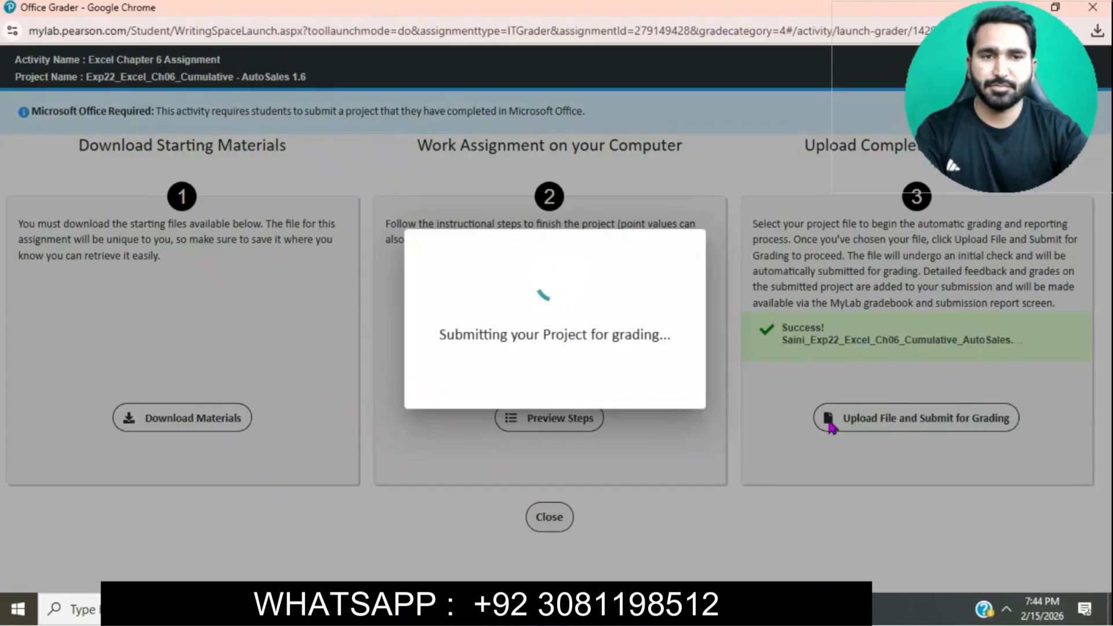